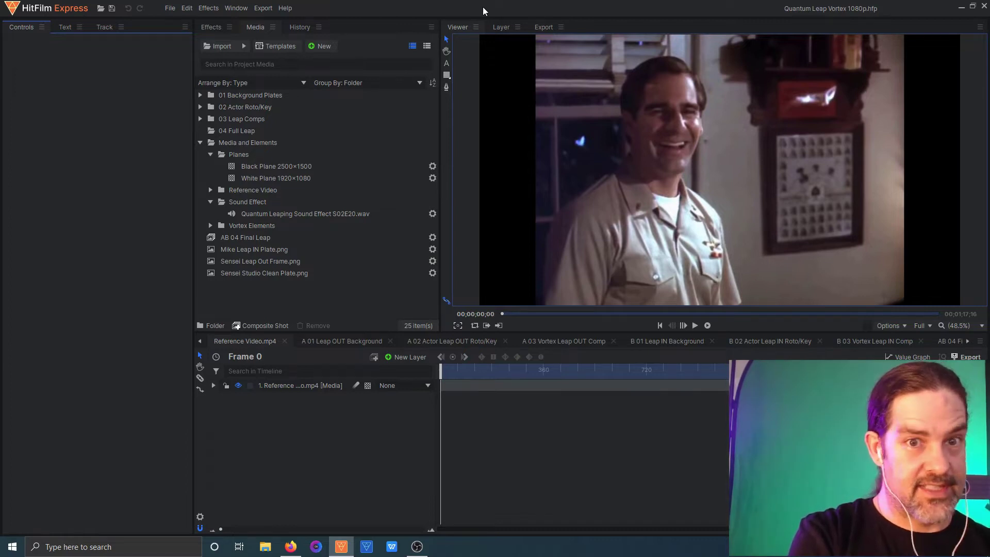
Examine the first leap in the reference video, from the blue body glow and light rays to the white-out.
{"action": "left_click_drag", "start_coordinate": [441, 370], "coordinate": [448, 371]}
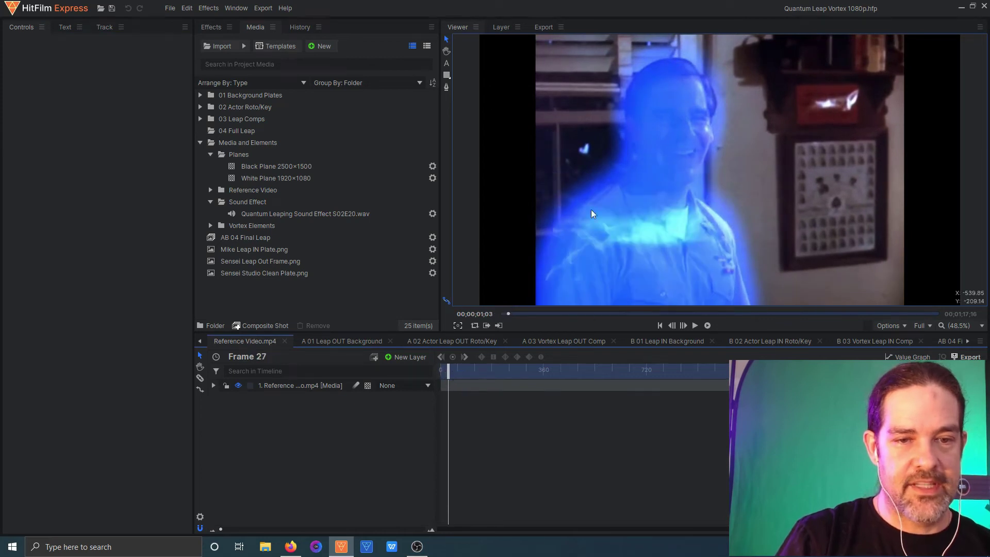
{"action": "left_click_drag", "start_coordinate": [448, 369], "coordinate": [453, 370]}
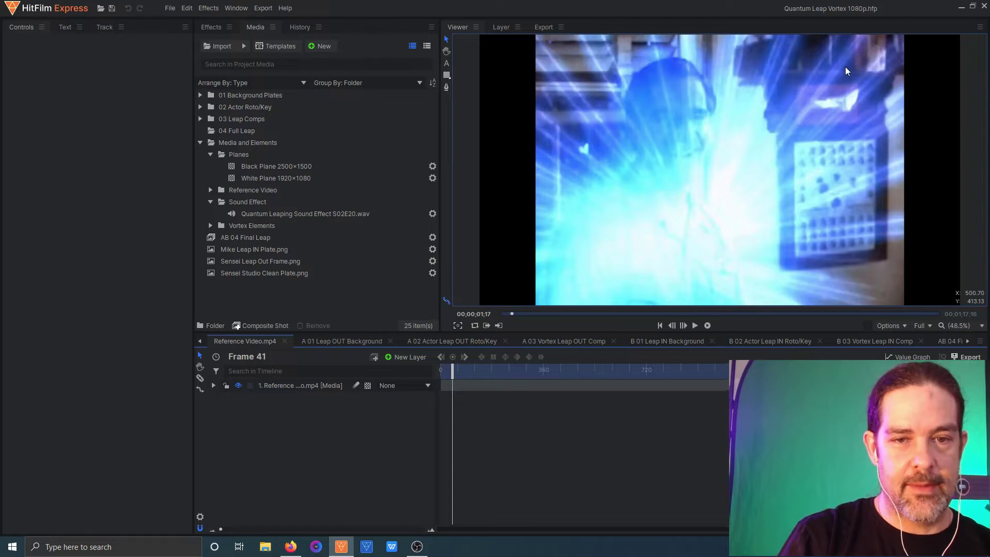
{"action": "left_click_drag", "start_coordinate": [451, 368], "coordinate": [456, 369]}
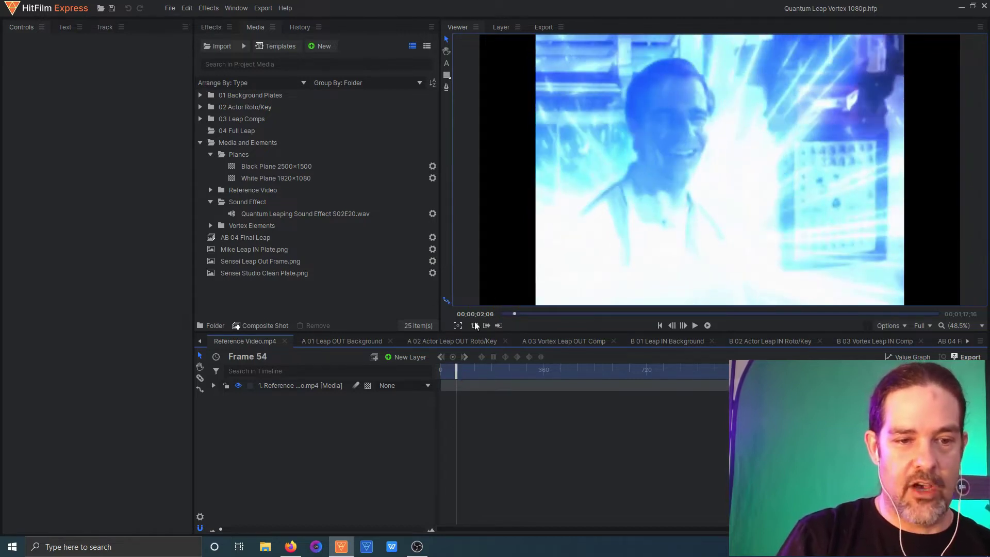
{"action": "left_click_drag", "start_coordinate": [456, 368], "coordinate": [461, 368]}
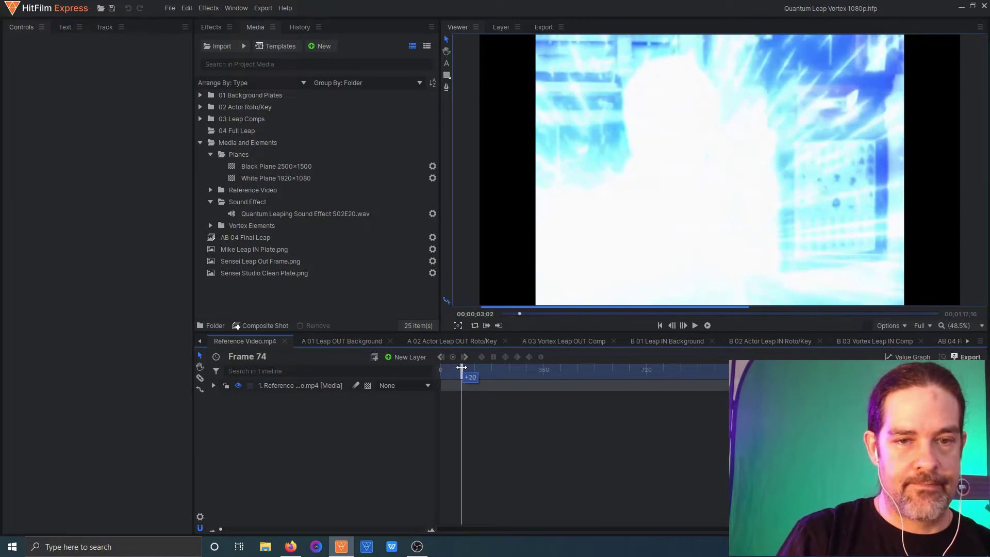
Scrub through the remaining shots of the reference video to compare how the glow, lightning and vortex streaks vary between leaps.
{"action": "left_click_drag", "start_coordinate": [463, 369], "coordinate": [484, 369]}
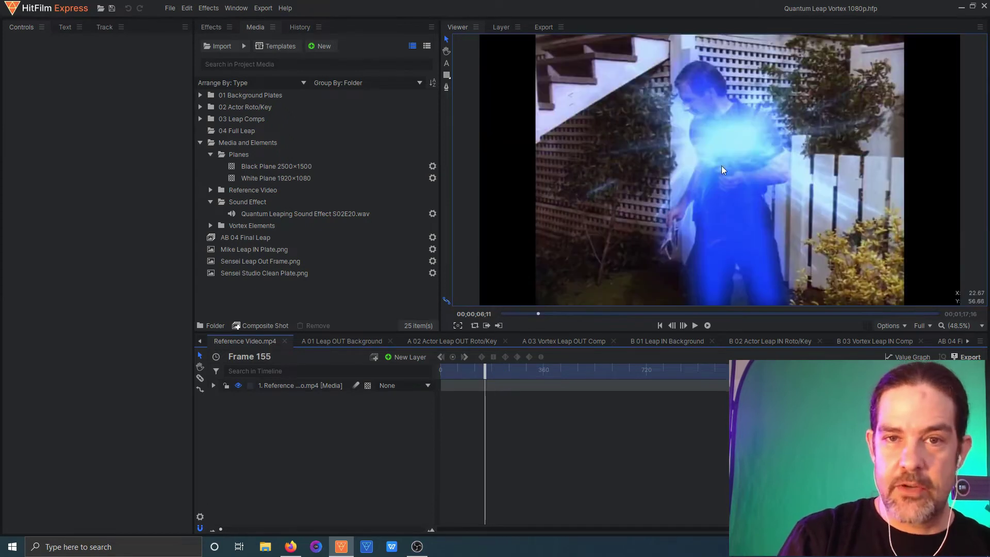
{"action": "left_click_drag", "start_coordinate": [485, 370], "coordinate": [498, 369]}
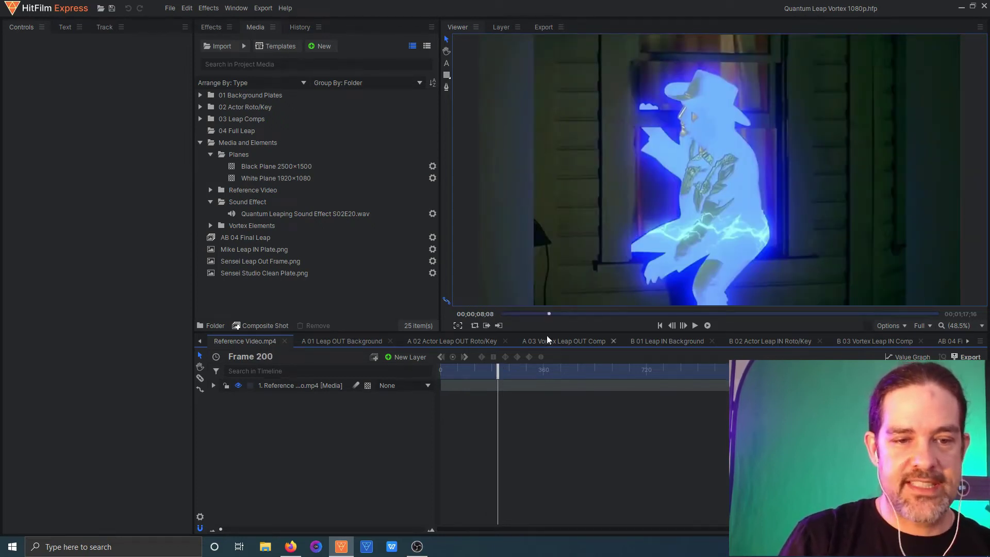
{"action": "left_click_drag", "start_coordinate": [498, 368], "coordinate": [504, 366]}
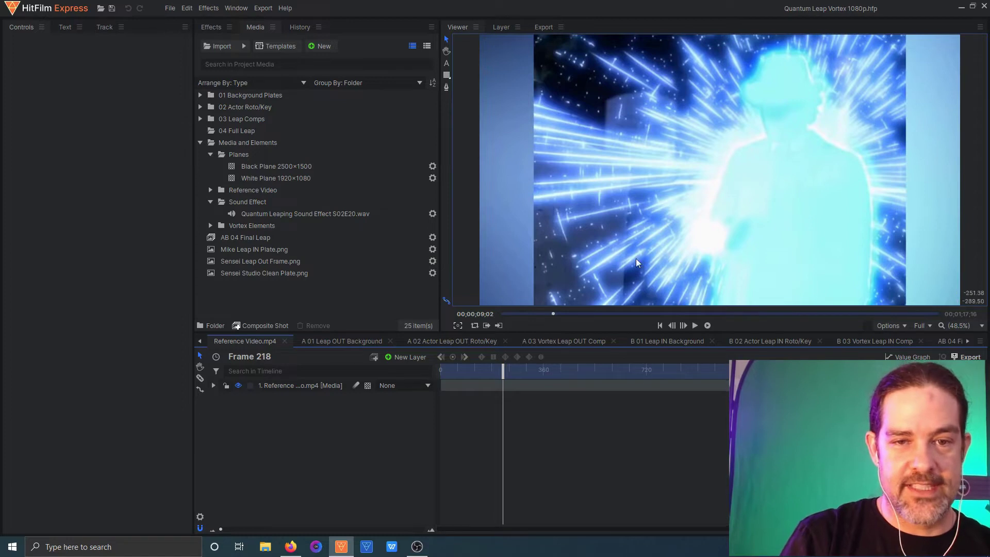
{"action": "left_click", "coordinate": [507, 369]}
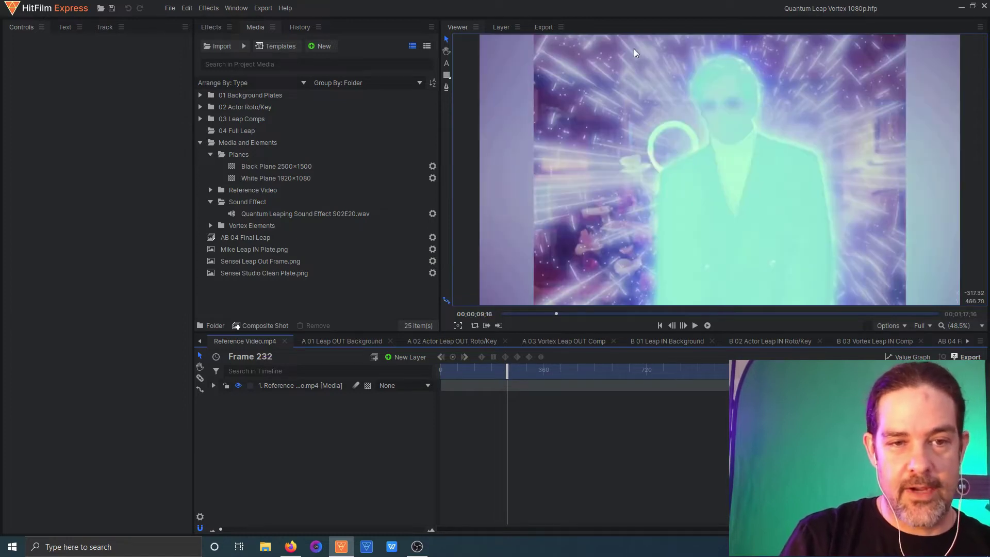
{"action": "left_click", "coordinate": [501, 367]}
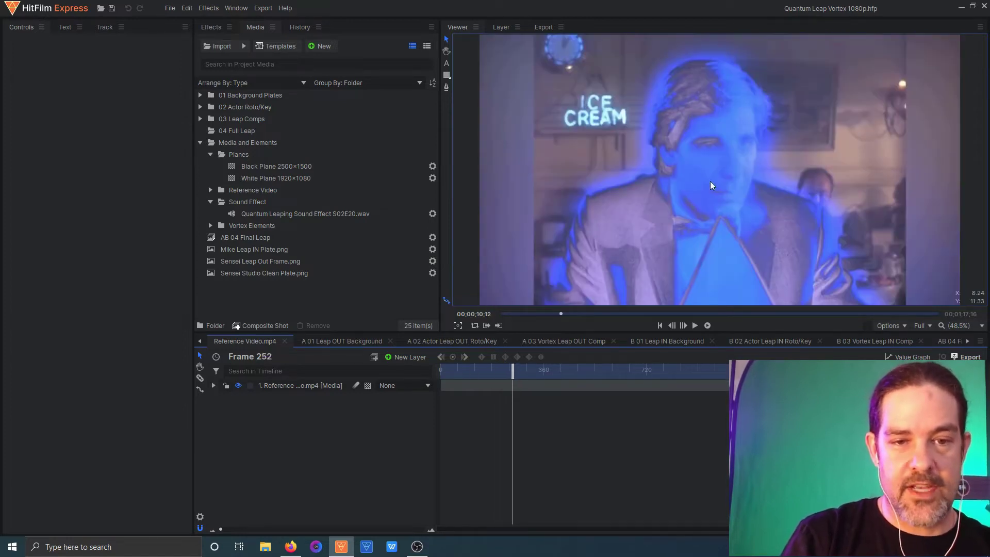
{"action": "left_click", "coordinate": [521, 371]}
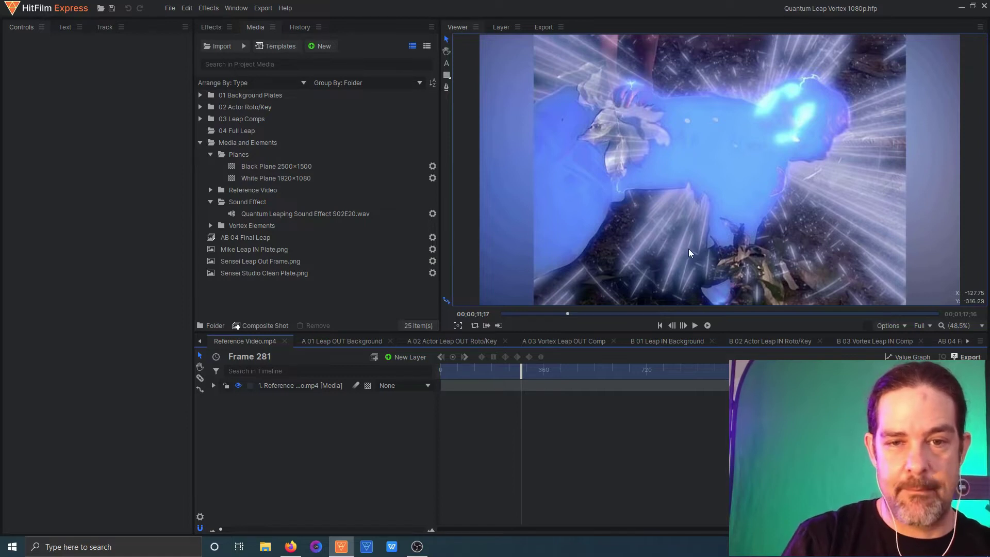
{"action": "mouse_move", "coordinate": [521, 370]}
{"action": "left_mouse_down"}
{"action": "mouse_move", "coordinate": [451, 370]}
{"action": "mouse_move", "coordinate": [532, 368]}
{"action": "left_mouse_up"}
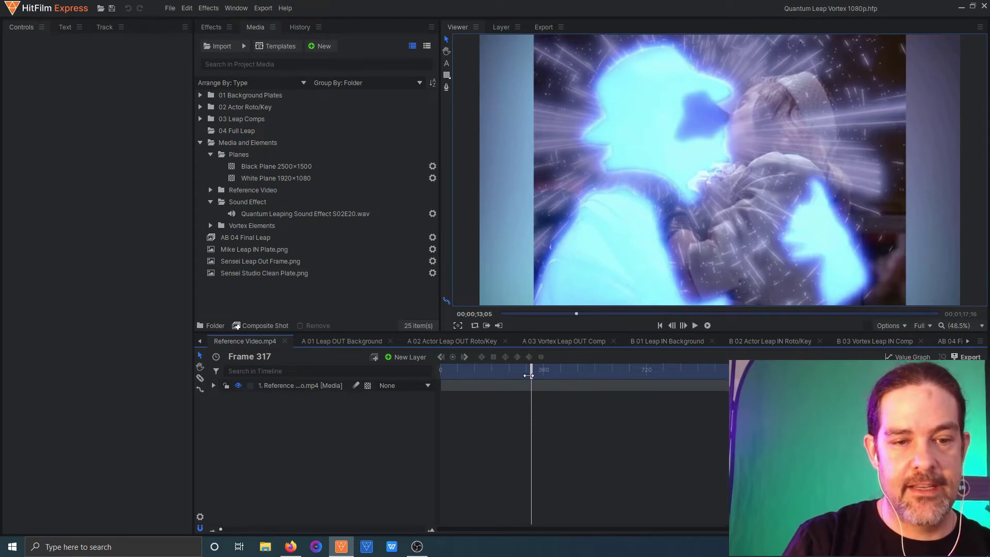
{"action": "left_click", "coordinate": [545, 369]}
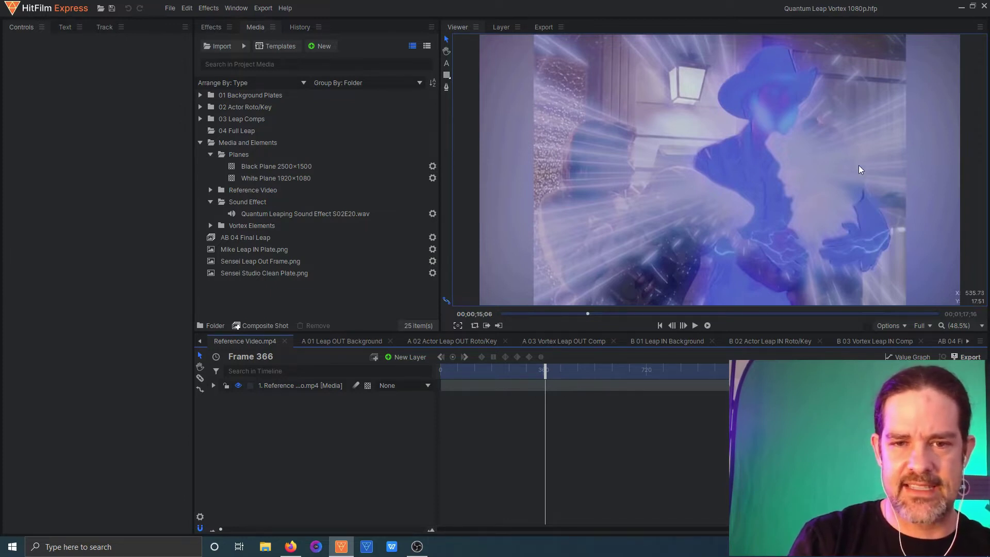
{"action": "left_click_drag", "start_coordinate": [544, 370], "coordinate": [820, 351]}
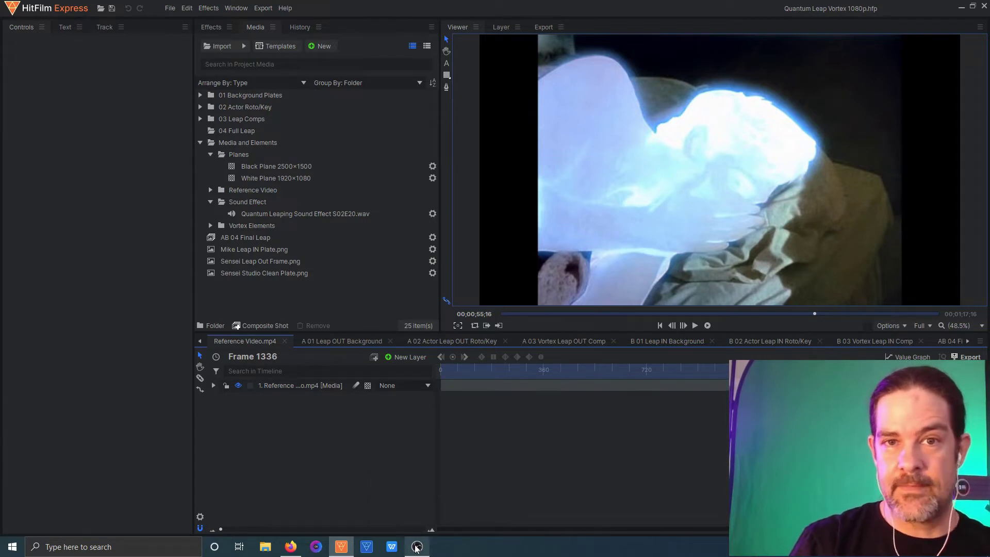
{"action": "mouse_move", "coordinate": [417, 547]}
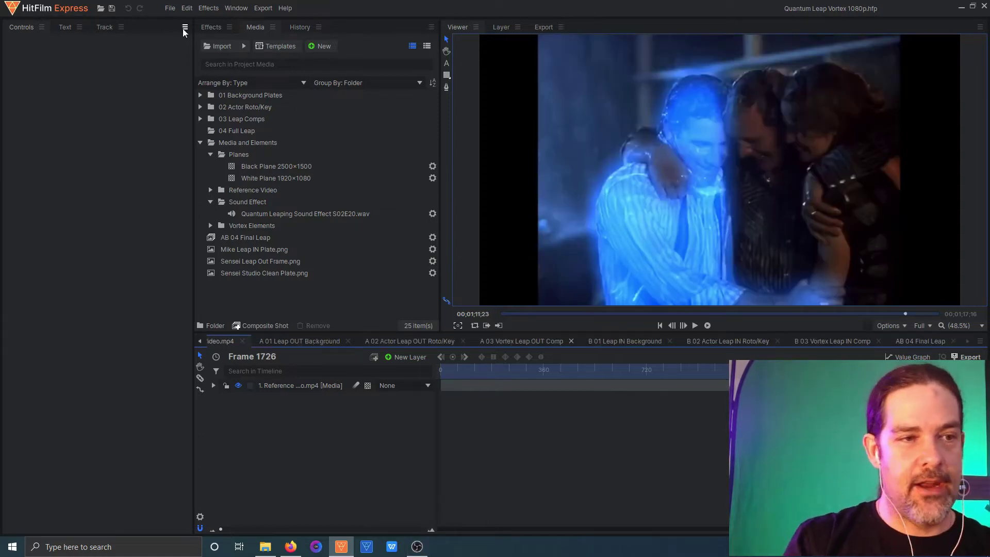
Open the 23.98 fps Quantum Leap template project and expand its Background Plates, Actor Roto/Key, Leap Comps and Full Leap folders.
{"action": "left_click", "coordinate": [173, 8]}
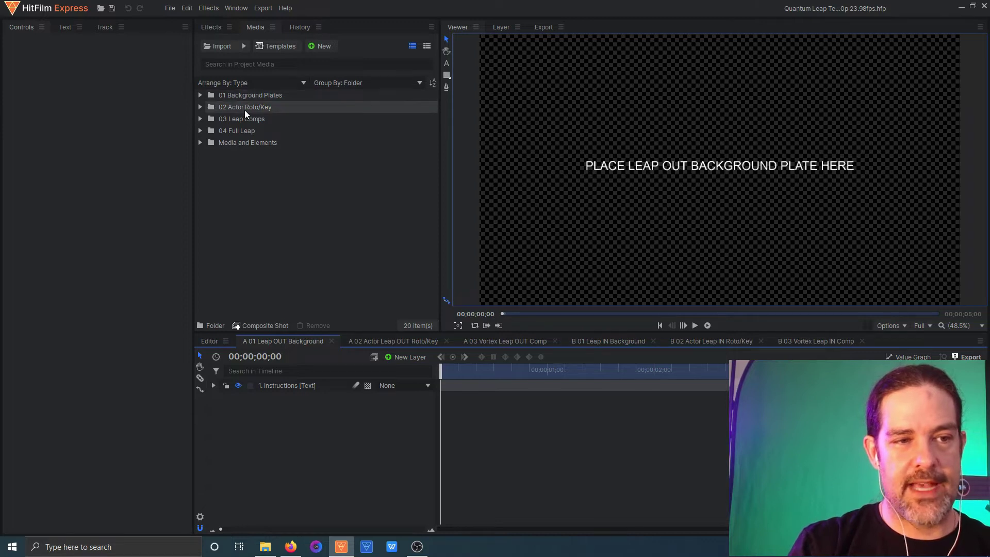
{"action": "left_click", "coordinate": [199, 96]}
{"action": "left_click", "coordinate": [200, 131]}
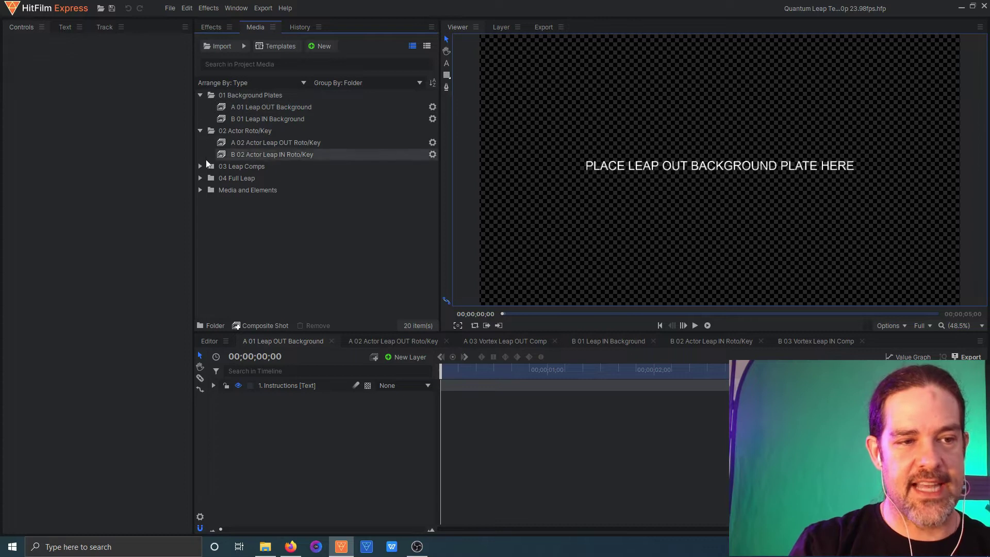
{"action": "left_click", "coordinate": [200, 166]}
{"action": "left_click", "coordinate": [200, 202]}
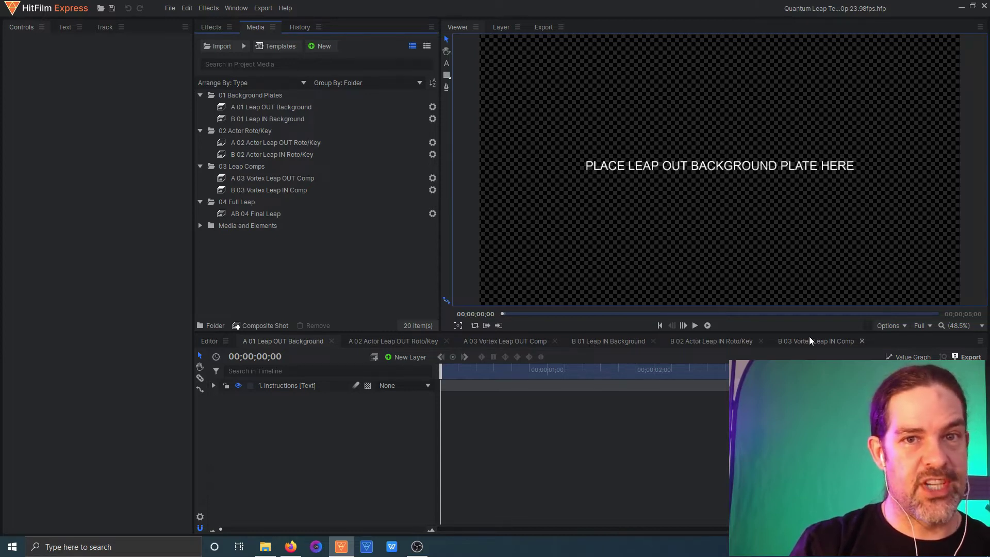
Collapse the four numbered folders and look through Media and Elements, including the contents of Vortex Elements.
{"action": "left_click", "coordinate": [200, 96]}
{"action": "left_click", "coordinate": [199, 106]}
{"action": "left_click", "coordinate": [200, 119]}
{"action": "left_click", "coordinate": [200, 130]}
{"action": "left_click", "coordinate": [199, 142]}
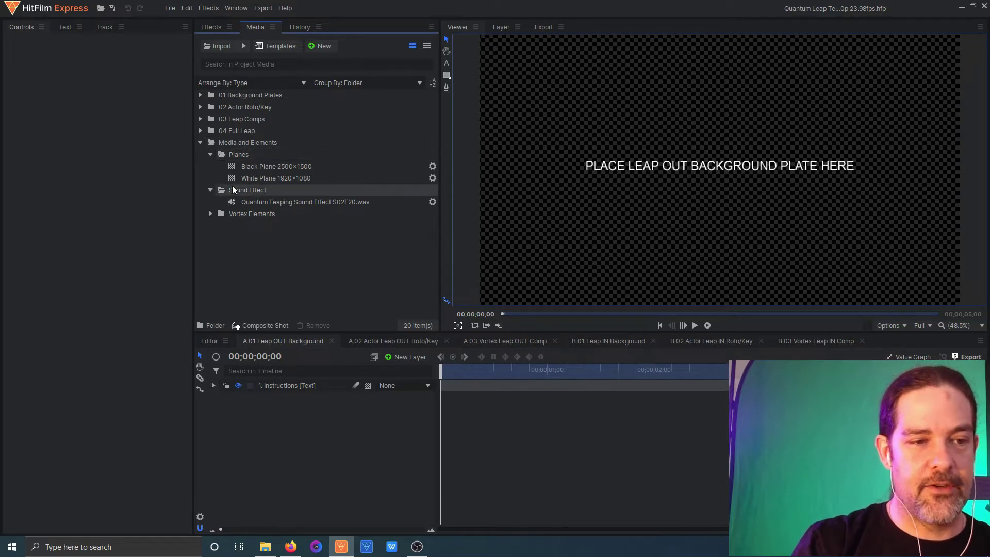
{"action": "left_click", "coordinate": [210, 213]}
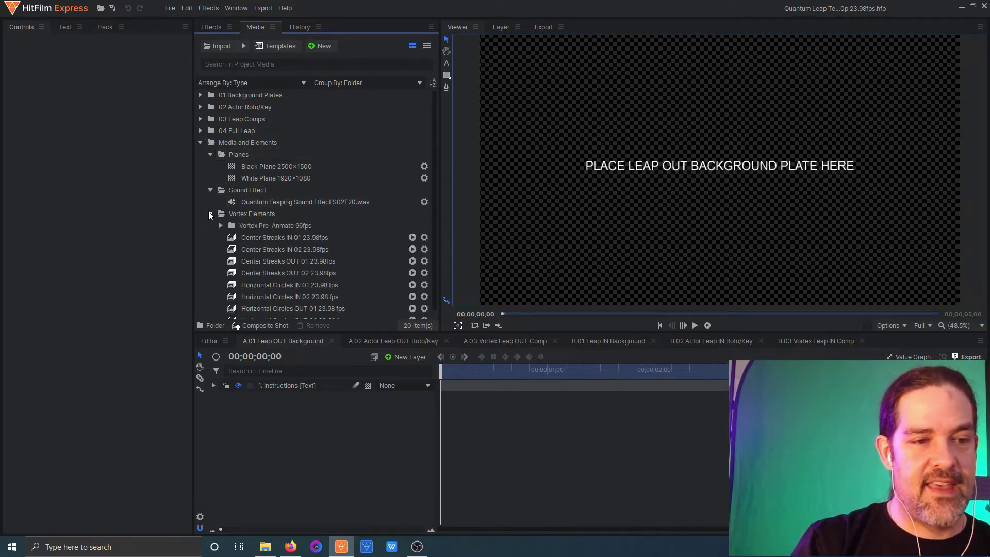
{"action": "scroll", "coordinate": [310, 192], "scroll_direction": "down", "scroll_amount": 1}
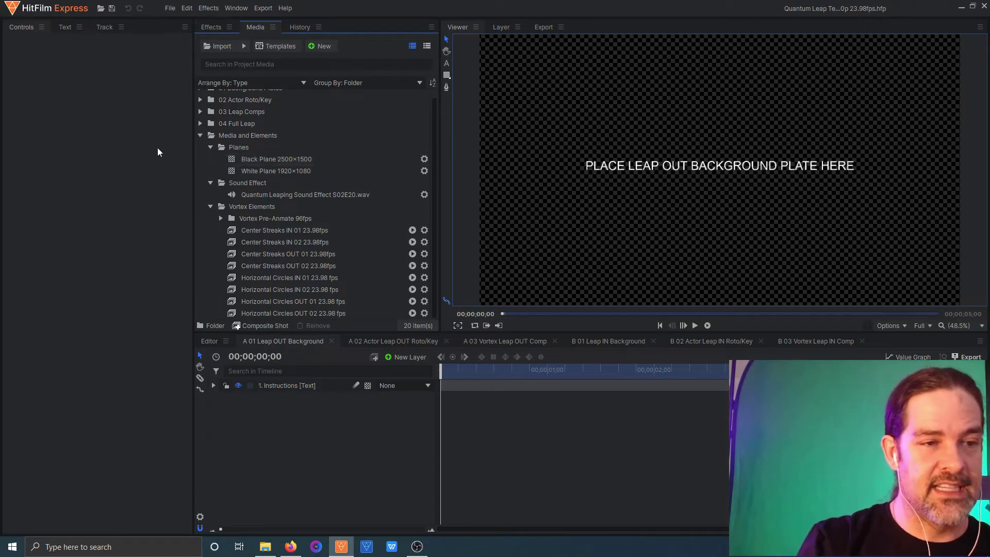
{"action": "left_click", "coordinate": [200, 136]}
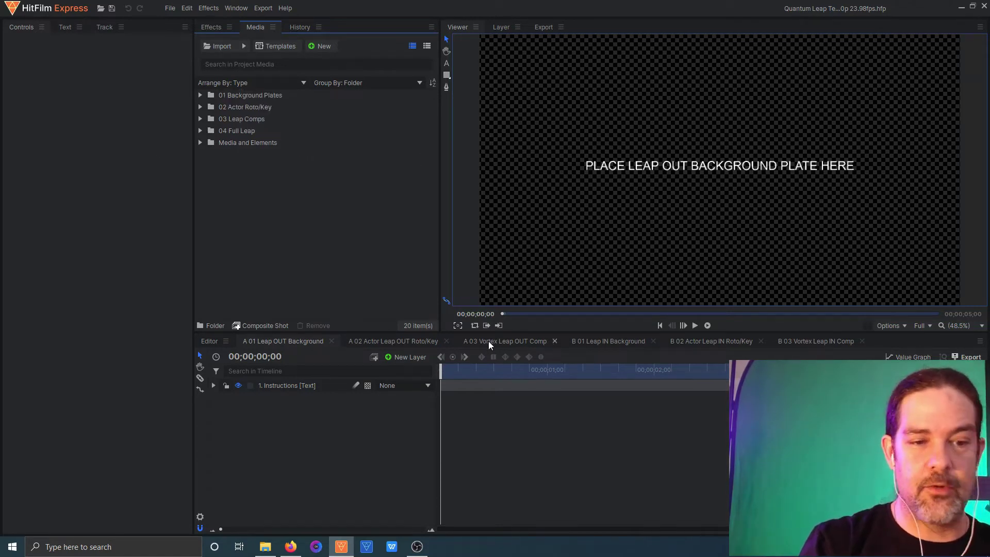
Import all three PNG plates from the Tutorial Media folder in File Explorer into the project media.
{"action": "left_click", "coordinate": [292, 341]}
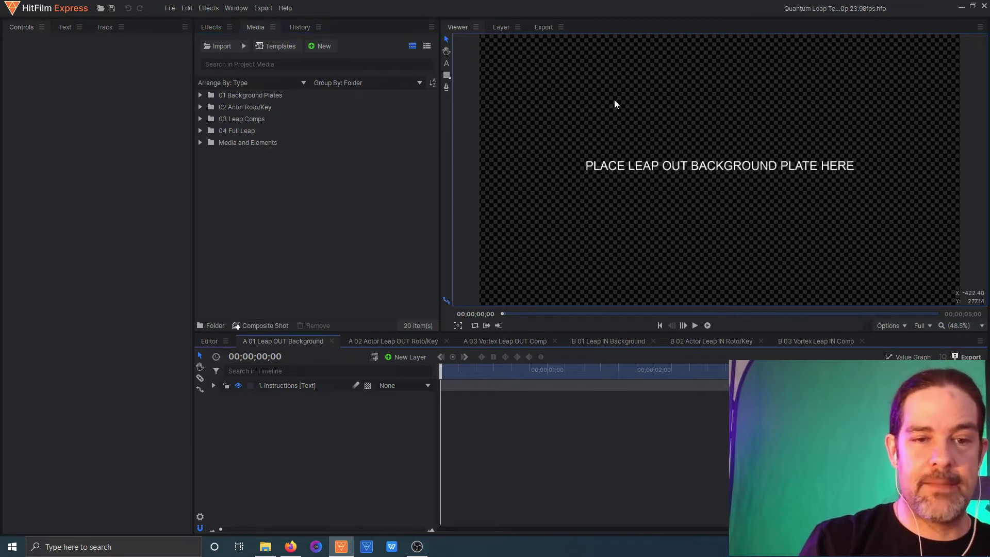
{"action": "left_click", "coordinate": [272, 551]}
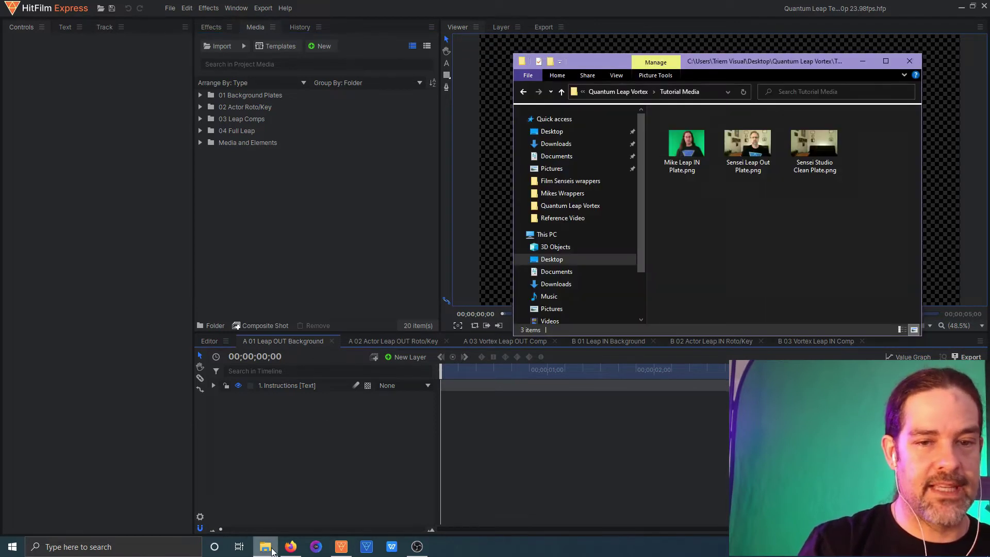
{"action": "left_click", "coordinate": [670, 150]}
{"action": "left_click", "coordinate": [836, 134], "text": "shift"}
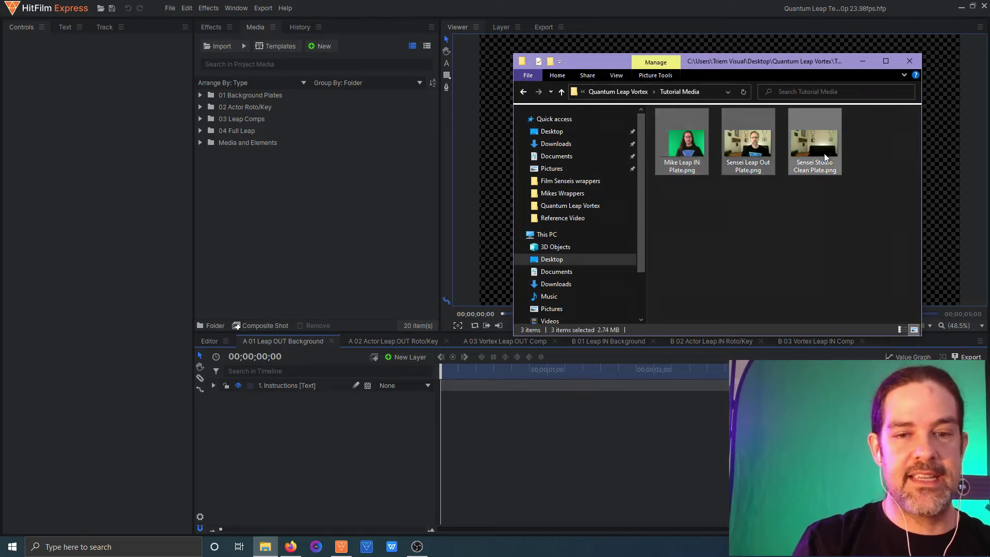
{"action": "left_click_drag", "start_coordinate": [750, 155], "coordinate": [383, 253]}
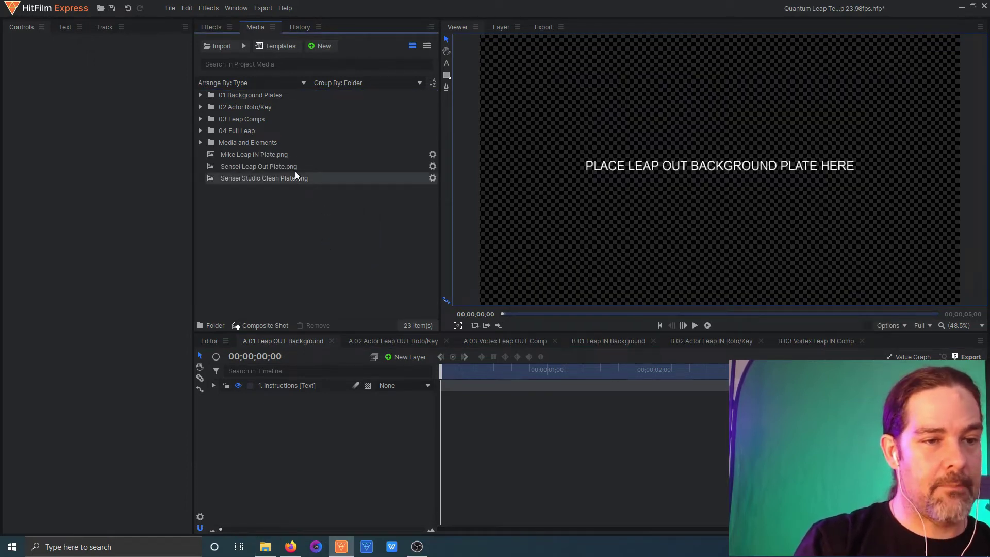
Place Sensei Leap Out Plate.png in the A 01 Leap OUT Background comp and delete its Instructions text layer.
{"action": "left_click_drag", "start_coordinate": [272, 168], "coordinate": [338, 407]}
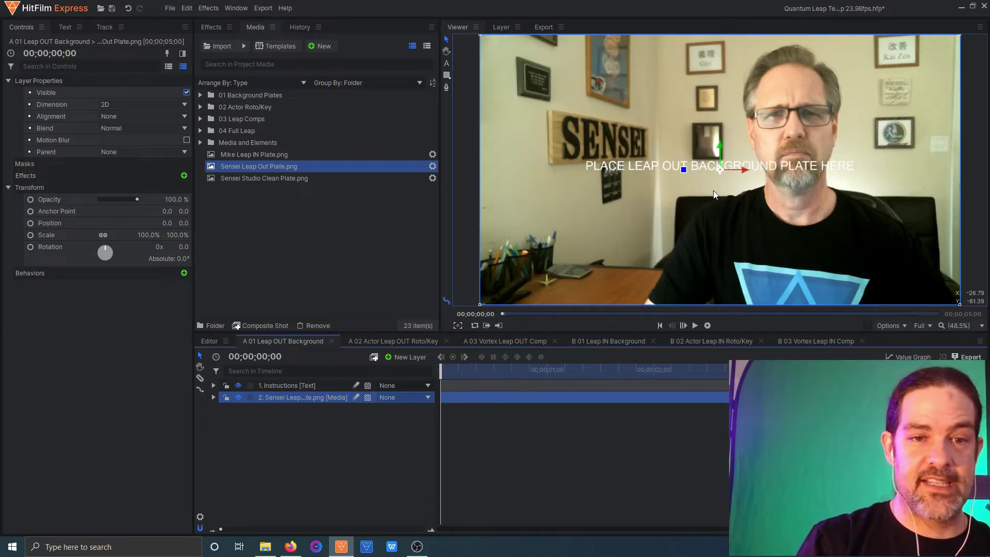
{"action": "left_click", "coordinate": [275, 388]}
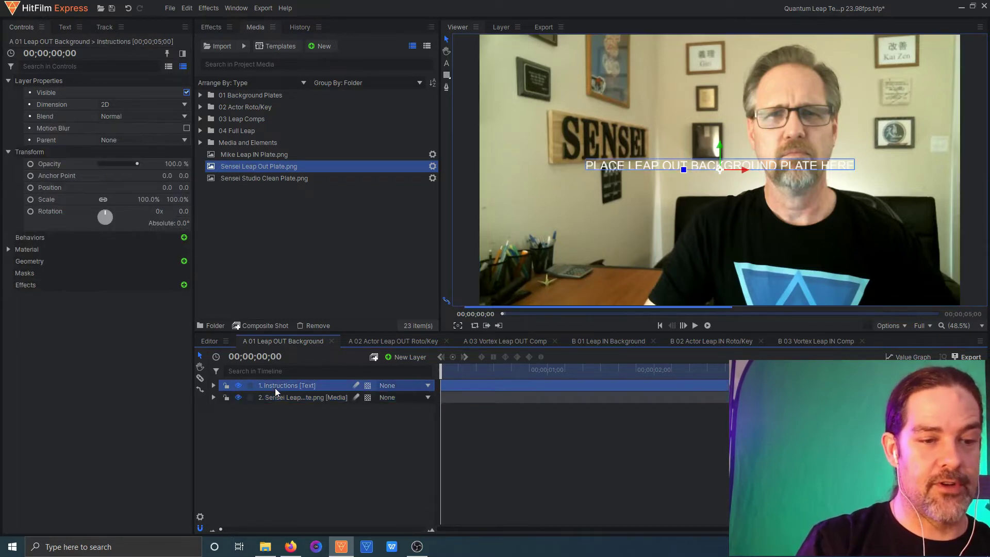
{"action": "key", "text": "Delete"}
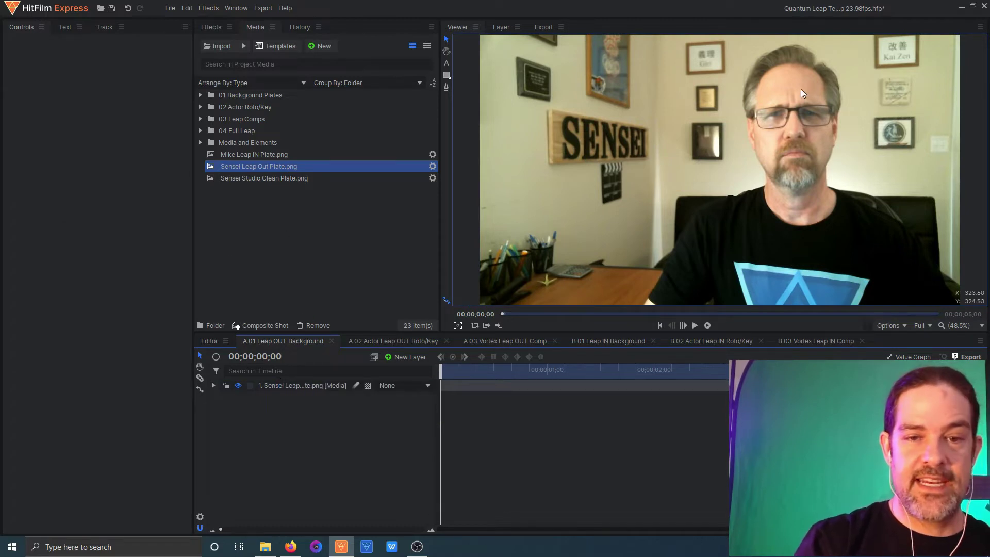
Place Sensei Leap Out Plate.png in the A 02 Actor Leap OUT Roto/Key comp and delete its placeholder text layer.
{"action": "left_click", "coordinate": [408, 346]}
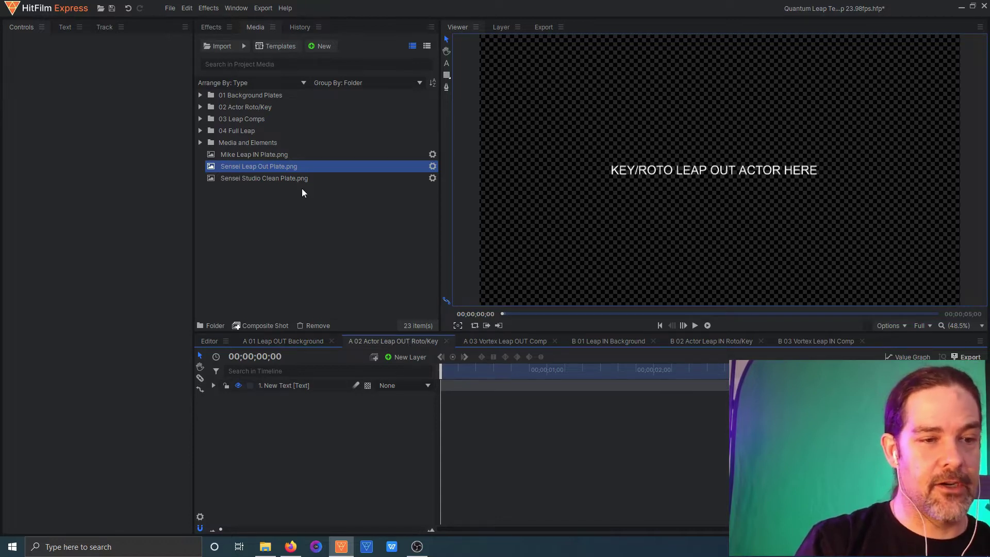
{"action": "left_click_drag", "start_coordinate": [292, 166], "coordinate": [308, 426]}
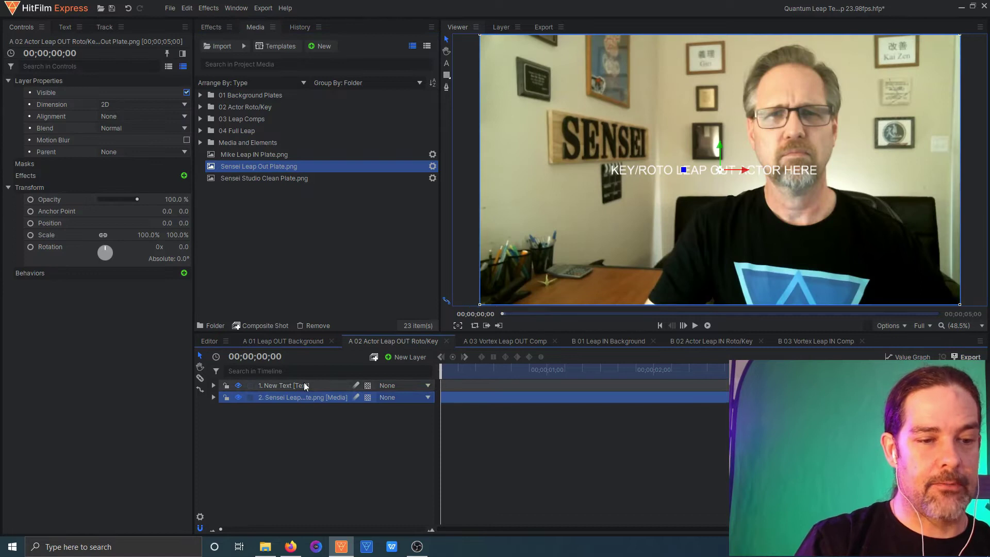
{"action": "left_click", "coordinate": [304, 382]}
{"action": "key", "text": "Delete"}
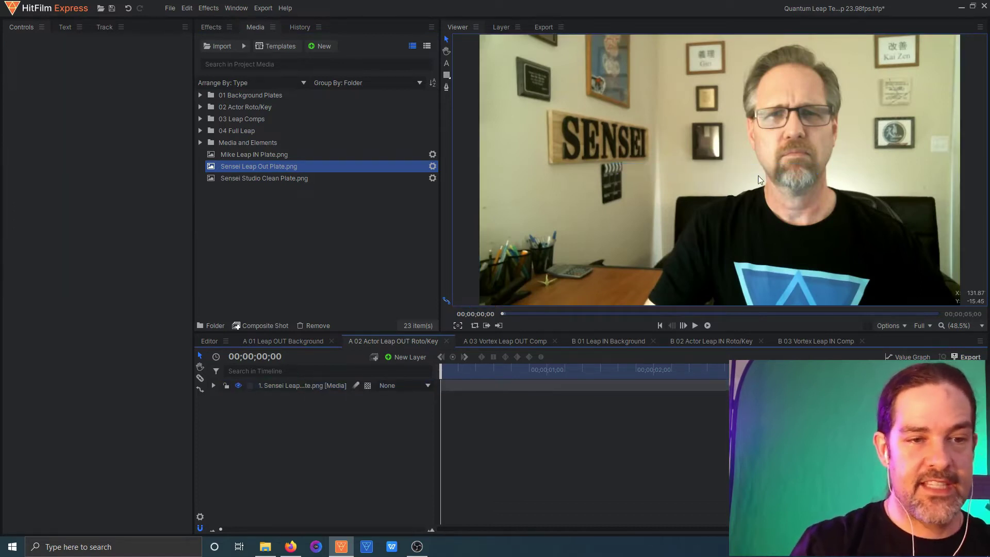
Draw a closed mask on the Sensei plate layer around the actor's arms, shoulders, neck and head, closing it below the frame's lower edge.
{"action": "scroll", "coordinate": [790, 204], "scroll_direction": "down", "scroll_amount": 1}
{"action": "left_click", "coordinate": [447, 87]}
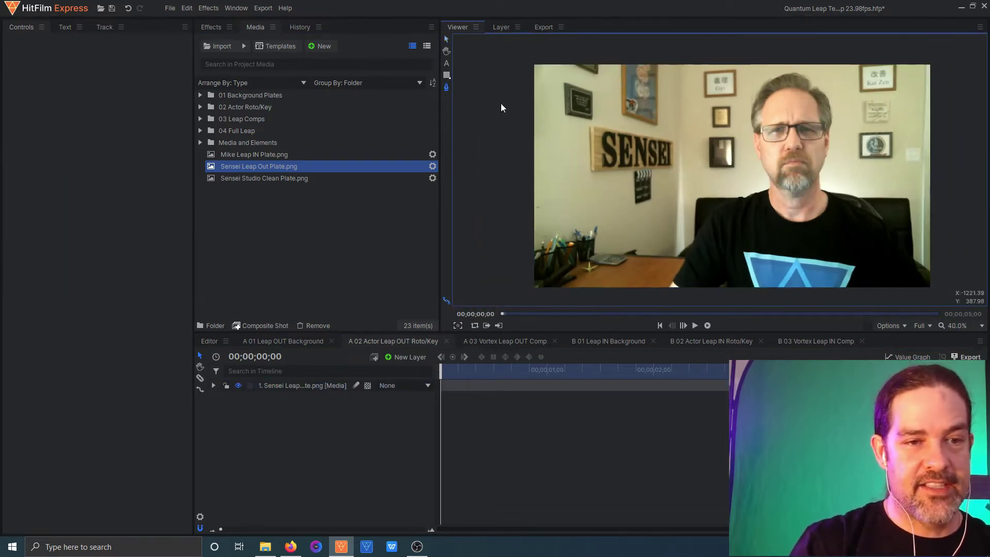
{"action": "left_click", "coordinate": [666, 285]}
{"action": "left_click", "coordinate": [677, 273]}
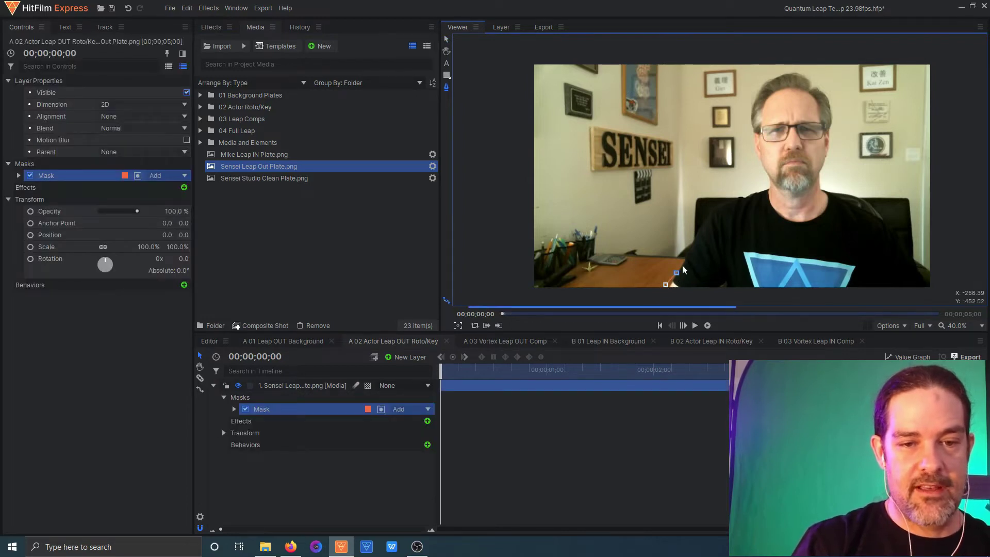
{"action": "left_click", "coordinate": [692, 253]}
{"action": "left_click", "coordinate": [697, 238]}
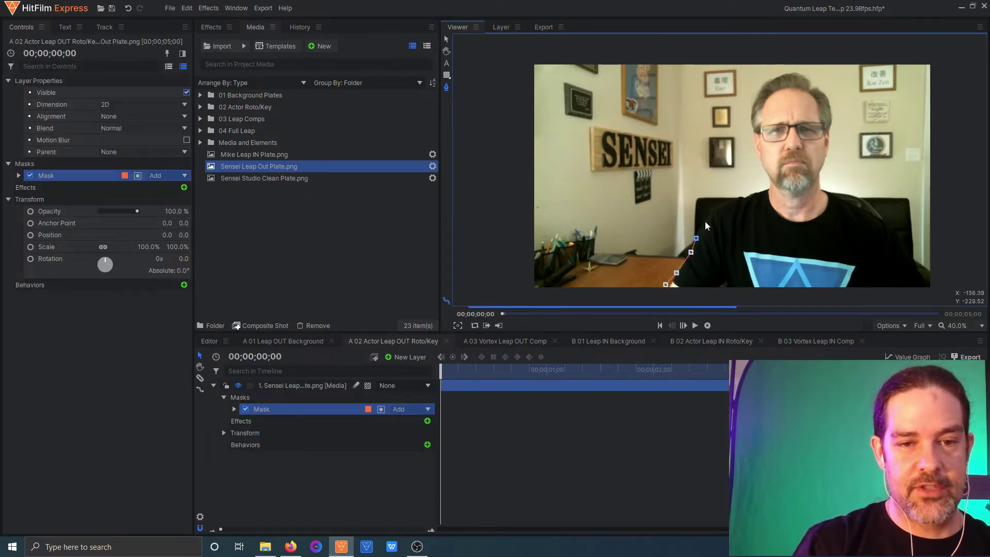
{"action": "left_click", "coordinate": [705, 216]}
{"action": "left_click", "coordinate": [726, 199]}
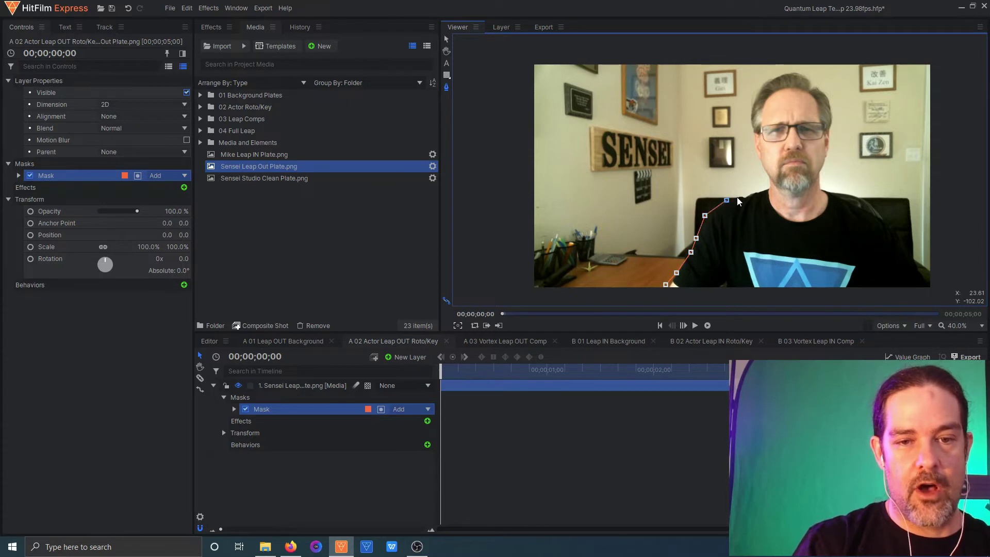
{"action": "left_click", "coordinate": [743, 195]}
{"action": "left_click", "coordinate": [757, 190]}
{"action": "left_click", "coordinate": [768, 187]}
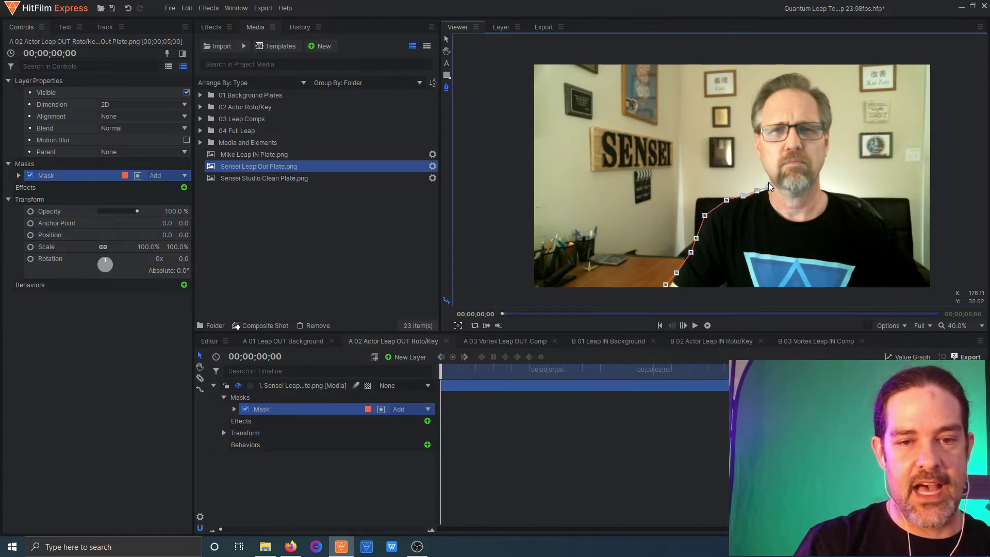
{"action": "left_click", "coordinate": [768, 179]}
{"action": "left_click", "coordinate": [761, 165]}
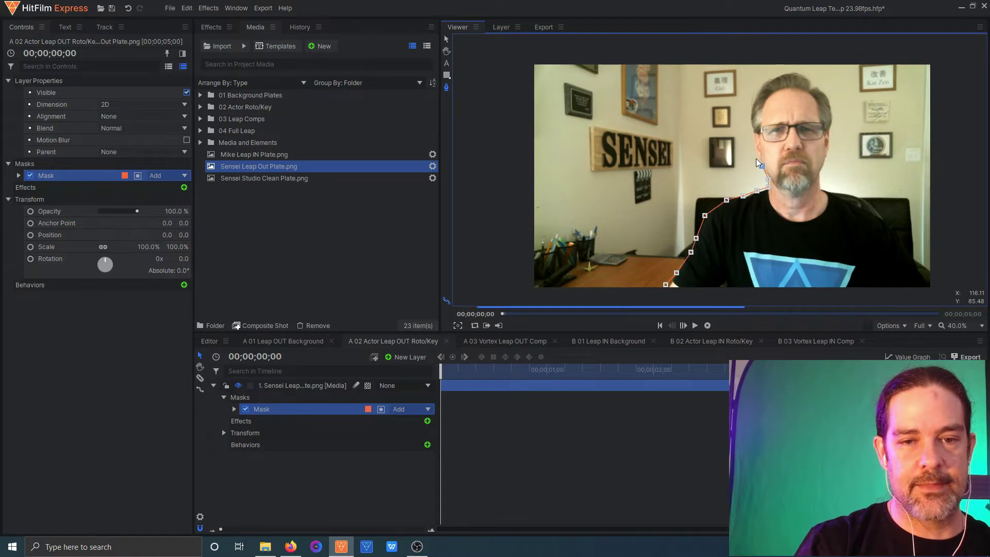
{"action": "left_click", "coordinate": [753, 150]}
{"action": "left_click", "coordinate": [751, 127]}
{"action": "left_click", "coordinate": [750, 107]}
{"action": "left_click", "coordinate": [767, 79]}
{"action": "left_click", "coordinate": [789, 73]}
{"action": "left_click", "coordinate": [807, 77]}
{"action": "left_click", "coordinate": [820, 90]}
{"action": "left_click", "coordinate": [828, 104]}
{"action": "left_click", "coordinate": [831, 126]}
{"action": "left_click", "coordinate": [828, 149]}
{"action": "left_click", "coordinate": [820, 171]}
{"action": "left_click", "coordinate": [825, 192]}
{"action": "left_click", "coordinate": [852, 202]}
{"action": "left_click", "coordinate": [869, 221]}
{"action": "left_click", "coordinate": [892, 242]}
{"action": "left_click", "coordinate": [914, 256]}
{"action": "left_click", "coordinate": [945, 271]}
{"action": "left_click", "coordinate": [931, 290]}
{"action": "left_click", "coordinate": [672, 297]}
{"action": "left_click", "coordinate": [666, 285]}
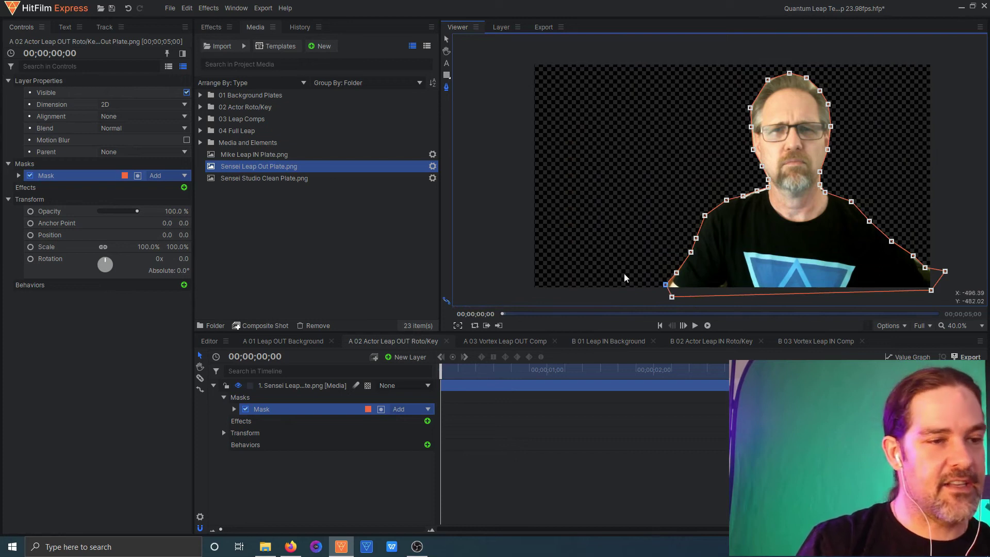
Open the A 03 Vortex Leap OUT Comp and look through its layers, including Lightning Plane and Center Streaks OUT 02.
{"action": "left_click", "coordinate": [483, 340]}
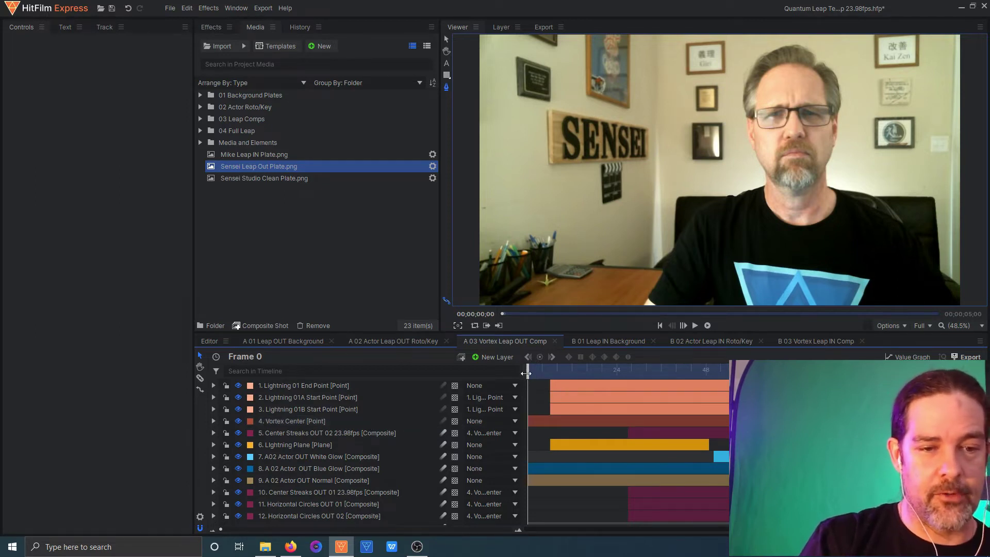
{"action": "scroll", "coordinate": [452, 415], "scroll_direction": "down", "scroll_amount": 1}
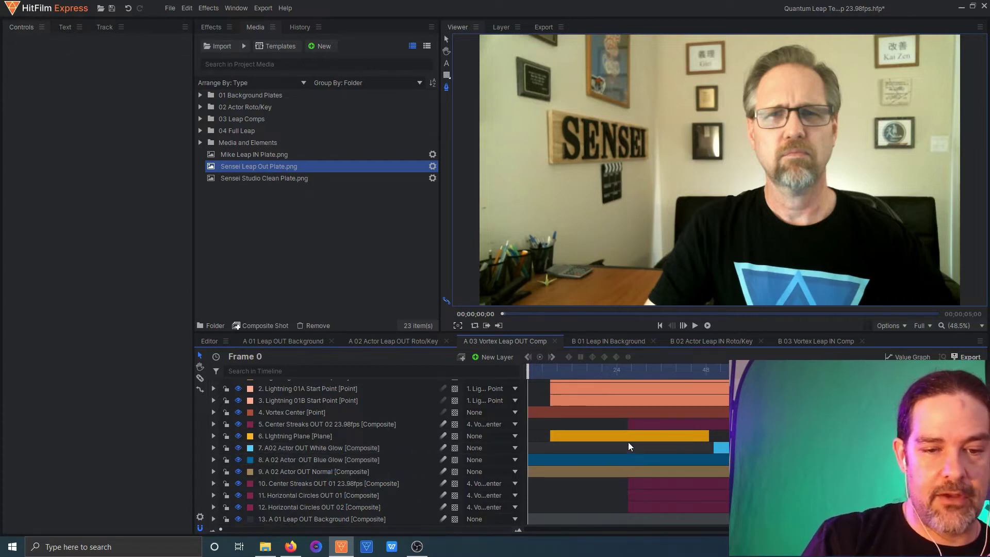
{"action": "left_click", "coordinate": [317, 435]}
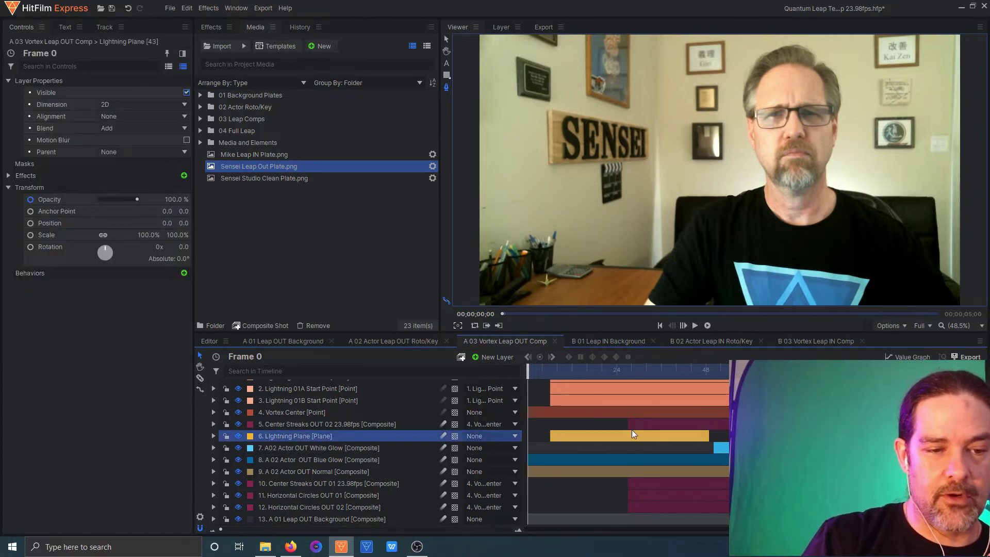
{"action": "left_click", "coordinate": [345, 428]}
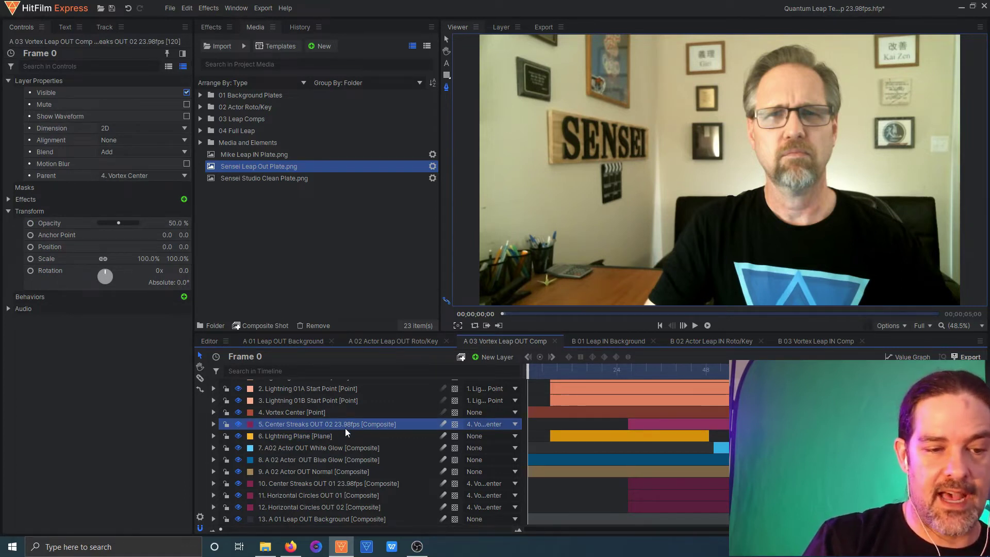
At frame 63, move the Vortex Center point onto the actor's chest, at about 309, -393.5.
{"action": "left_click", "coordinate": [292, 414]}
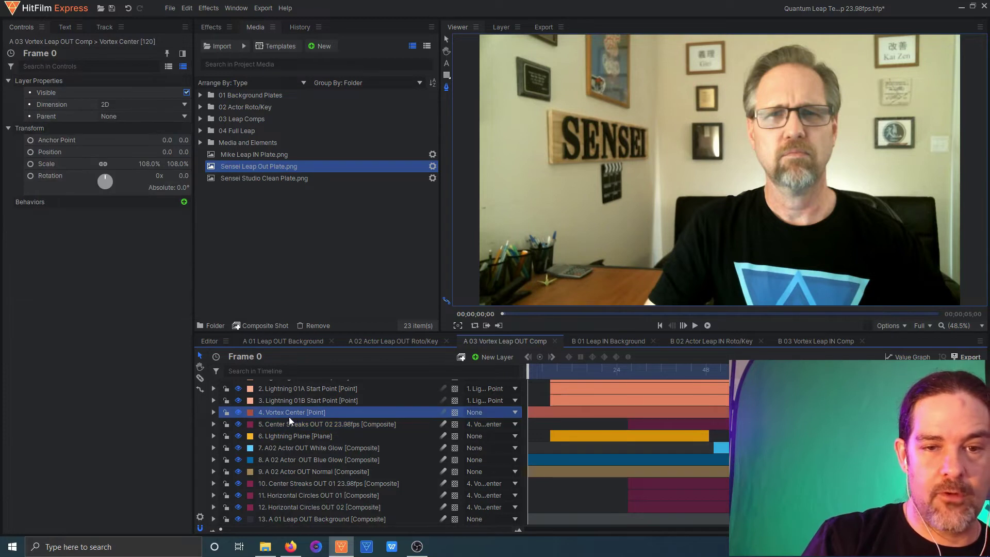
{"action": "left_click", "coordinate": [446, 38]}
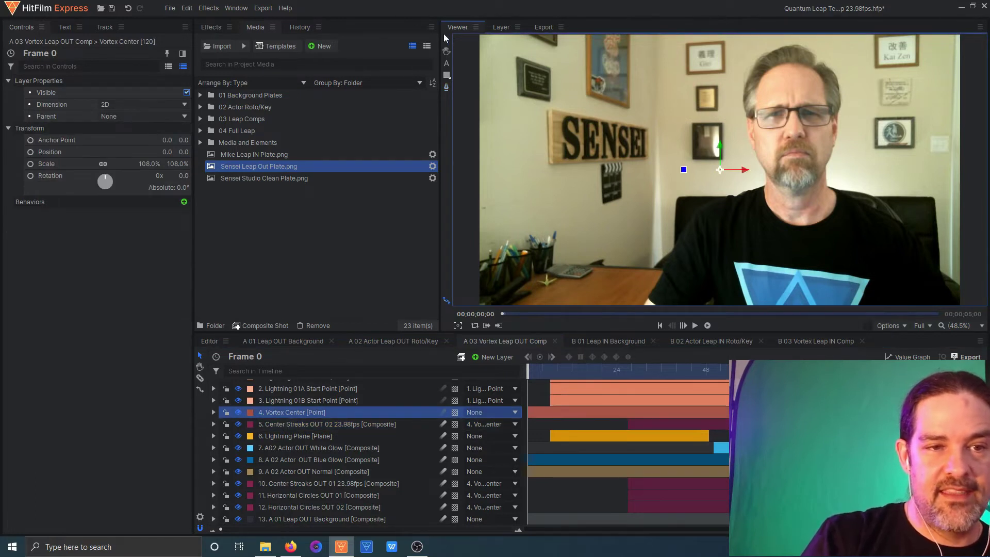
{"action": "left_click_drag", "start_coordinate": [530, 367], "coordinate": [761, 362]}
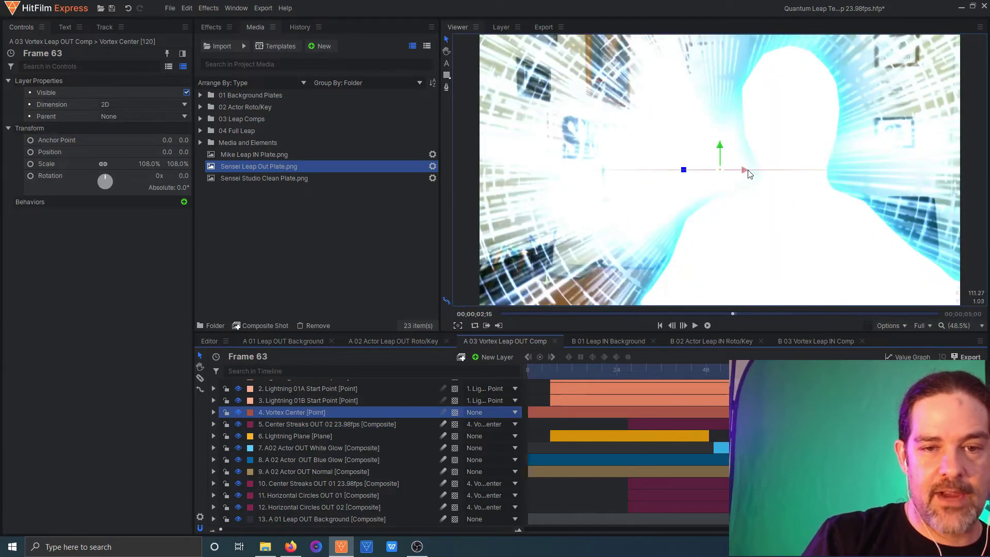
{"action": "left_click_drag", "start_coordinate": [745, 169], "coordinate": [798, 99]}
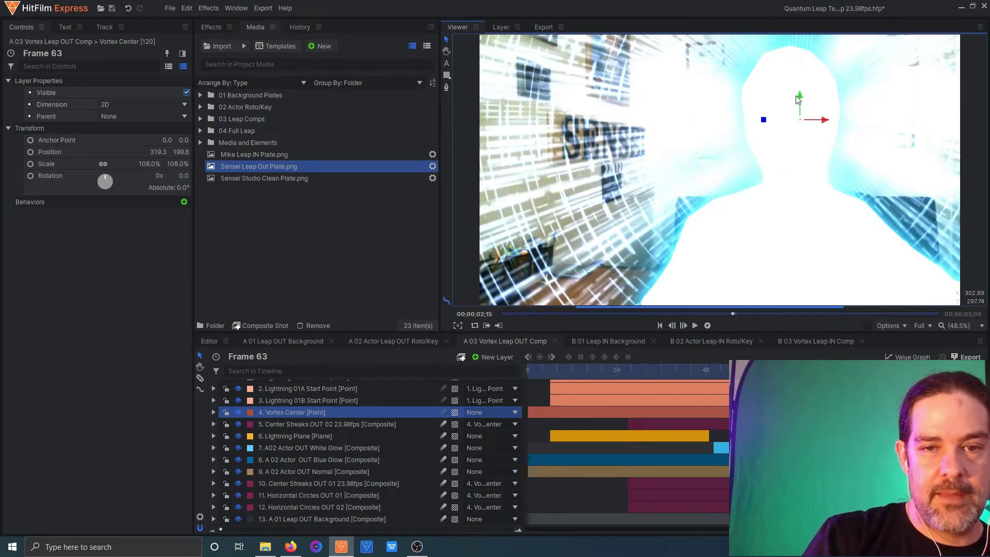
{"action": "left_click_drag", "start_coordinate": [824, 126], "coordinate": [798, 248]}
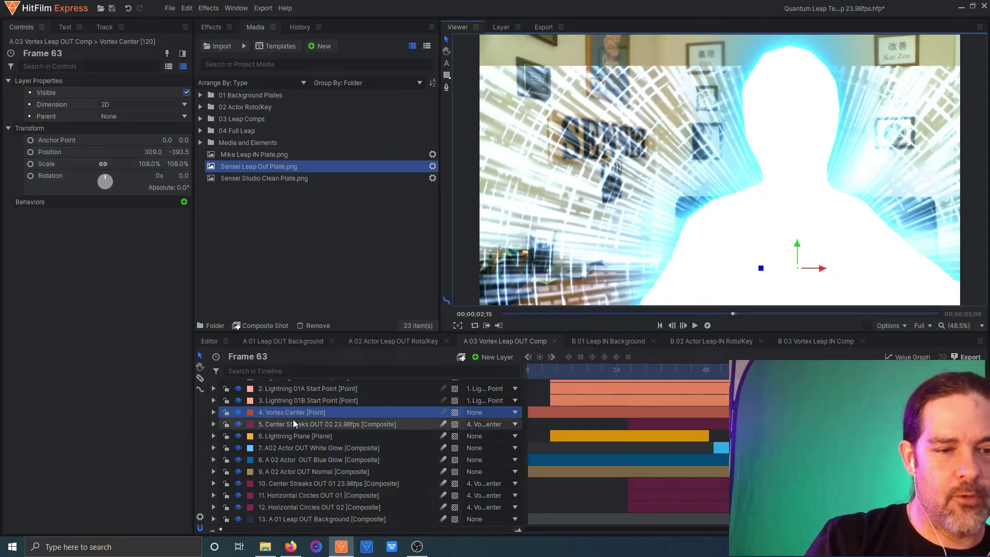
Scale the Vortex Center point to 176% and return the playhead to frame 0.
{"action": "left_click_drag", "start_coordinate": [149, 164], "coordinate": [178, 164]}
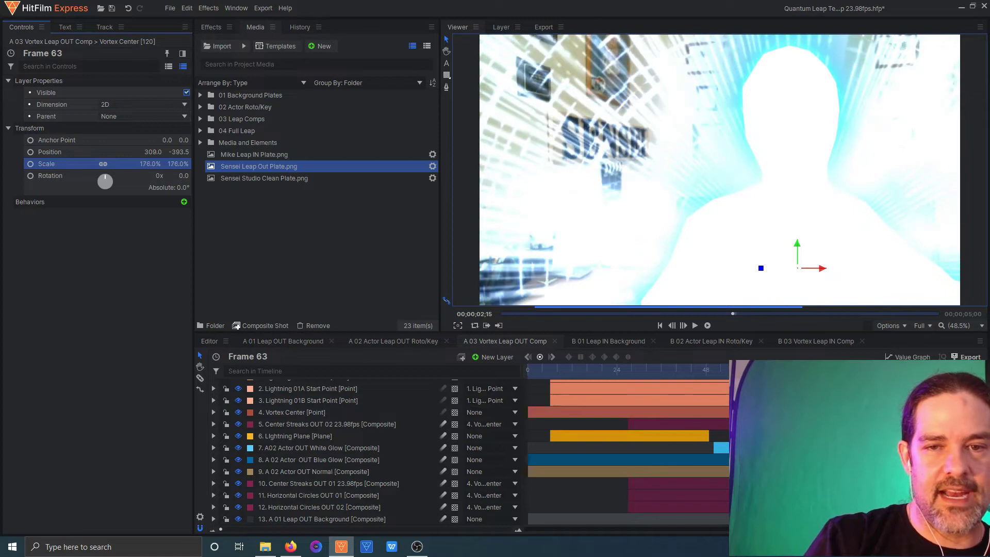
{"action": "left_click", "coordinate": [532, 370]}
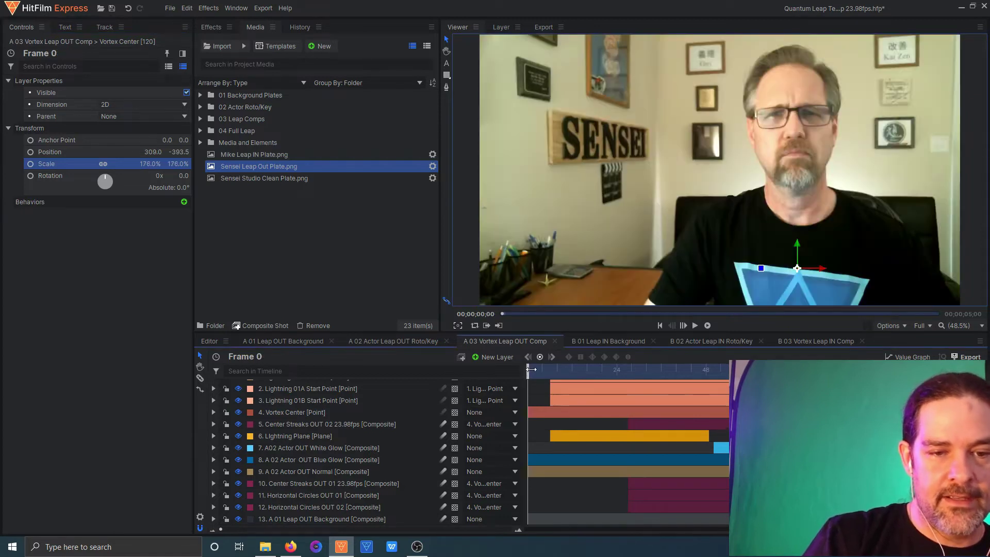
{"action": "left_click_drag", "start_coordinate": [532, 369], "coordinate": [510, 367]}
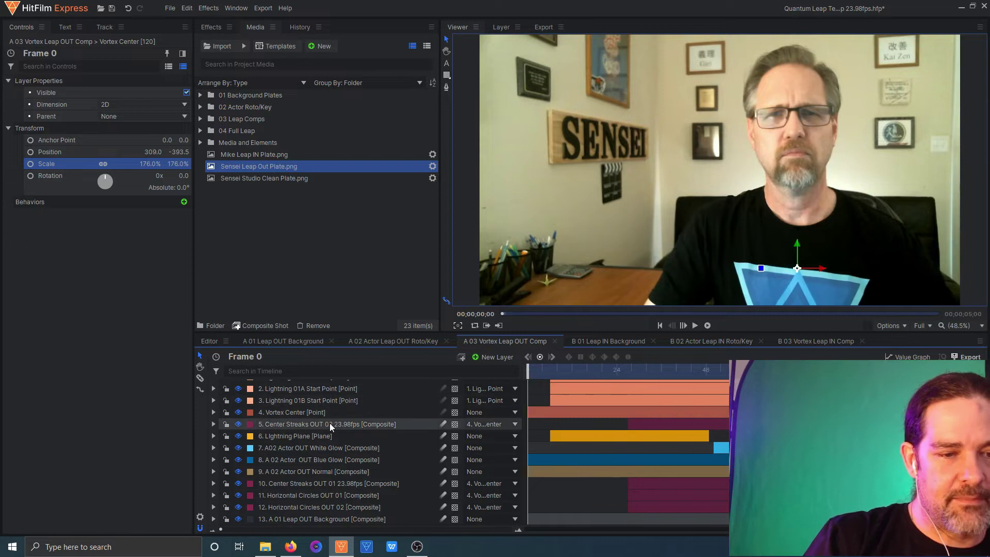
Hide the Lightning Plane layer, then hide the A 02 Actor OUT Blue Glow layer at frame 50.
{"action": "left_click", "coordinate": [319, 435]}
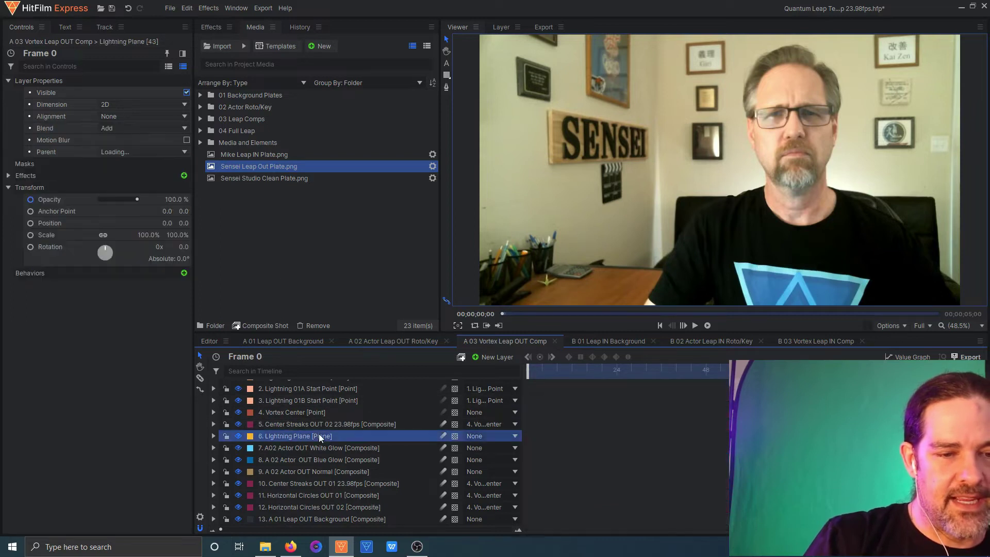
{"action": "left_click", "coordinate": [240, 434]}
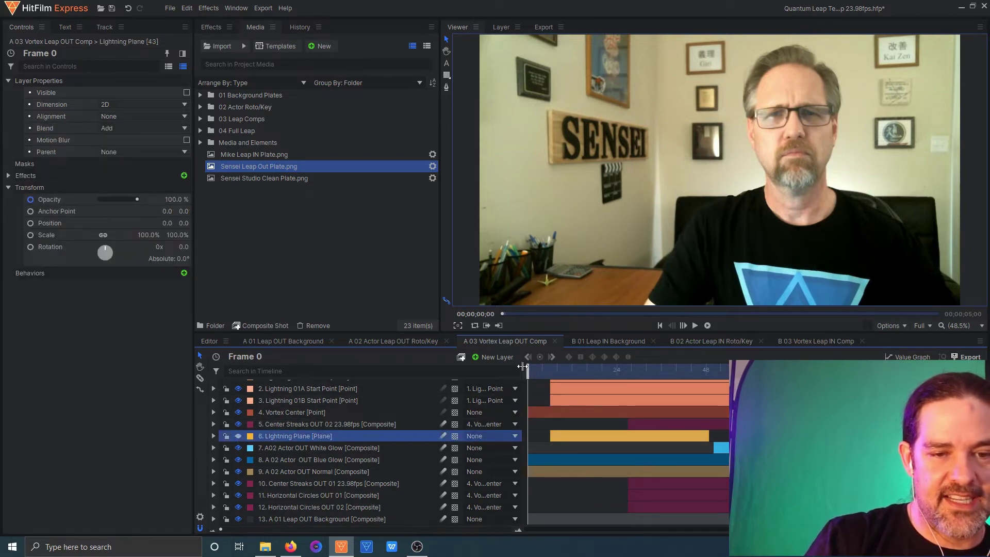
{"action": "left_click_drag", "start_coordinate": [529, 367], "coordinate": [713, 375]}
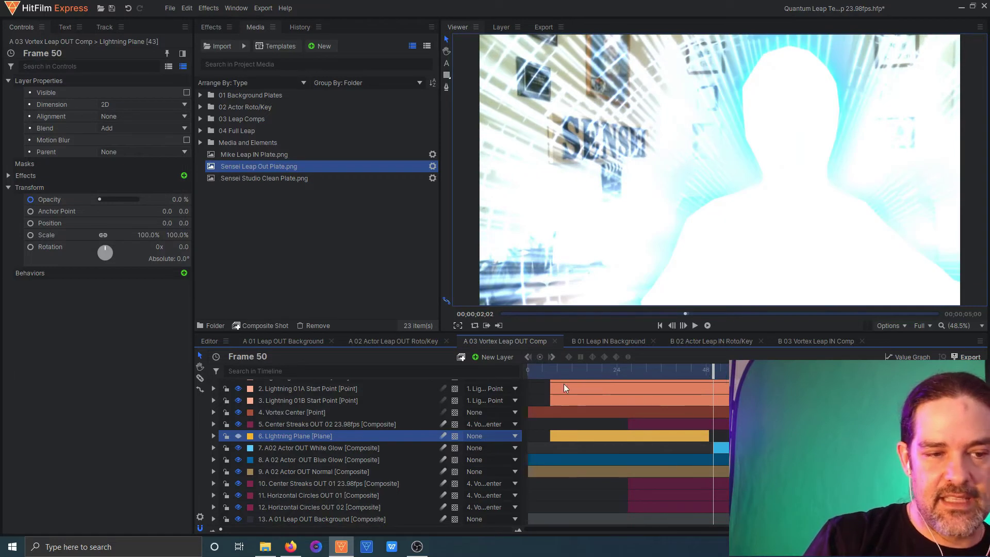
{"action": "left_click", "coordinate": [239, 459]}
Set the opacity of the A02 Actor OUT White Glow layer to 50%.
{"action": "left_click", "coordinate": [289, 448]}
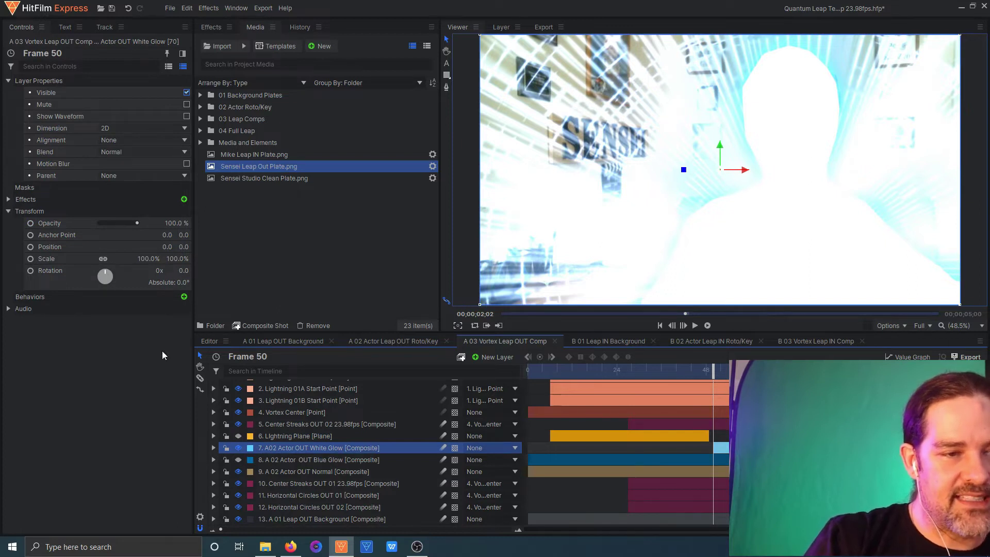
{"action": "left_click", "coordinate": [181, 223]}
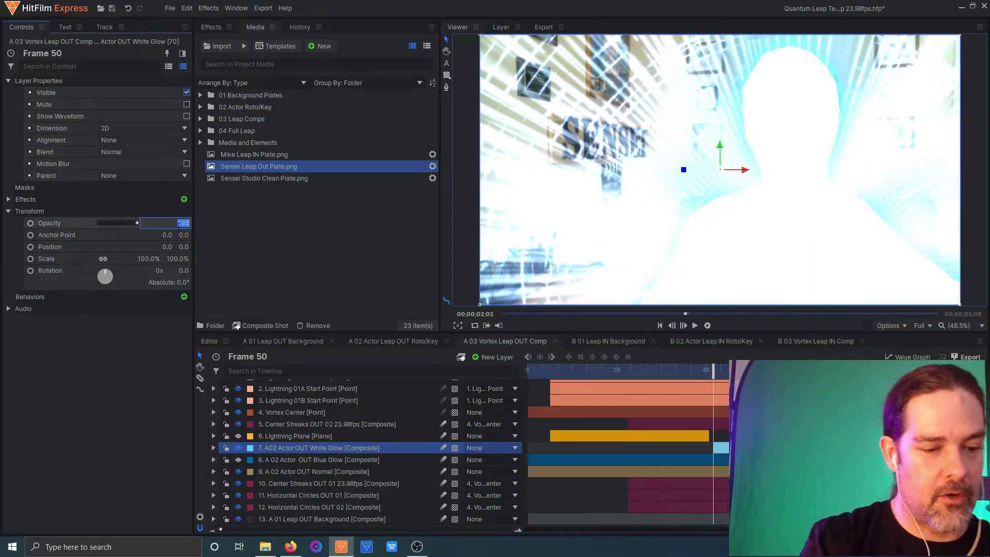
{"action": "type", "text": "50"}
{"action": "key", "text": "Return"}
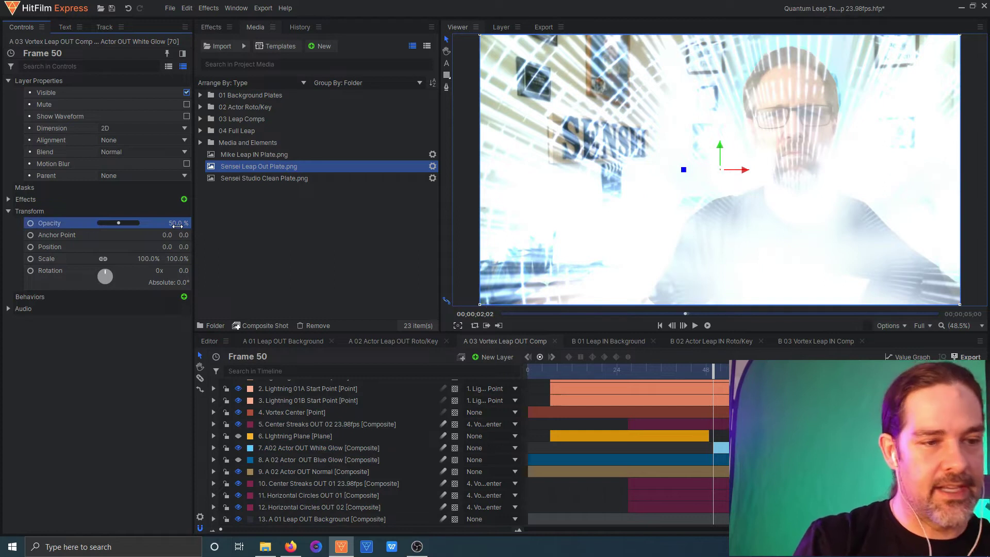
Hide both Center Streaks OUT layers and both Horizontal Circles OUT layers.
{"action": "left_click", "coordinate": [239, 425]}
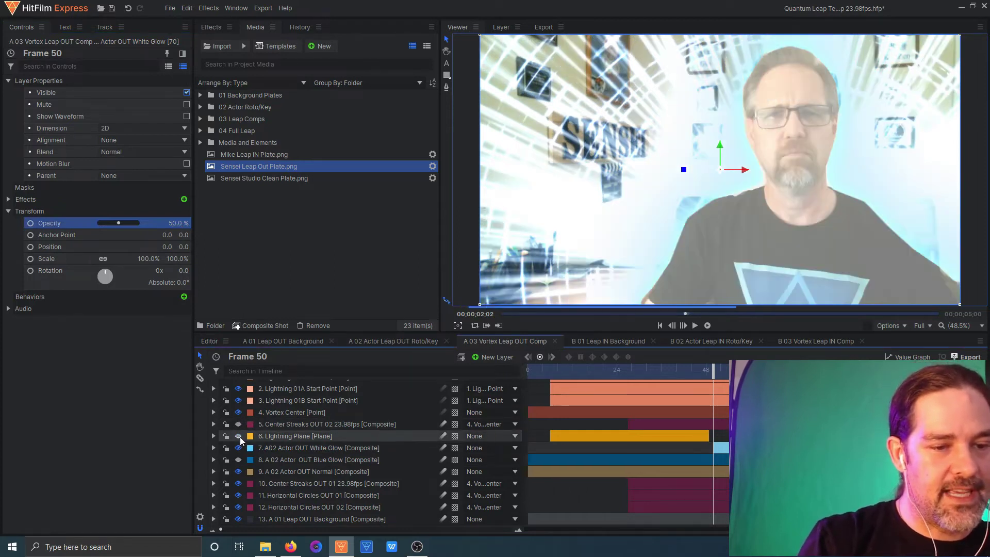
{"action": "left_click", "coordinate": [238, 484]}
{"action": "left_click", "coordinate": [239, 495]}
{"action": "left_click", "coordinate": [238, 507]}
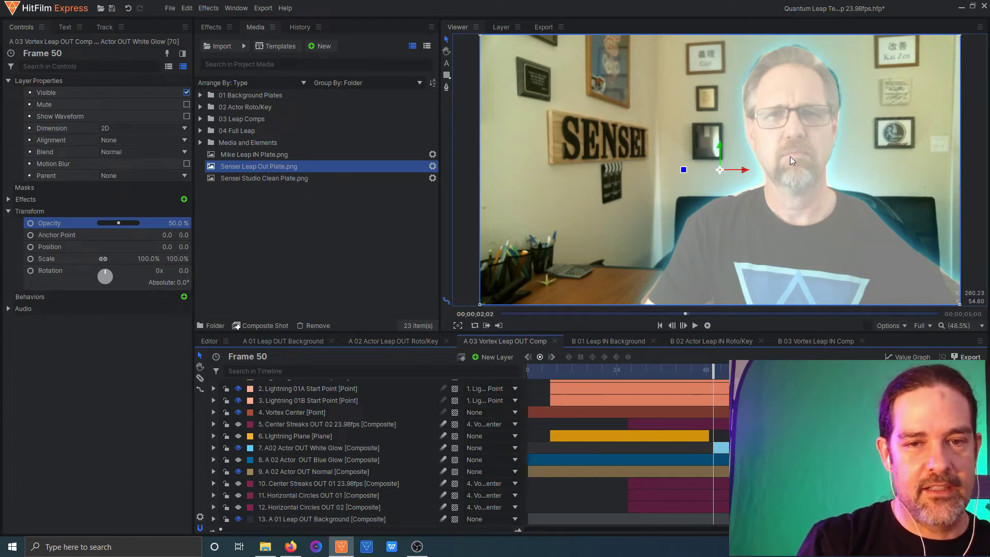
Mask the glasses lens nearer the SENSEI sign on the A02 Actor OUT White Glow layer and invert the mask.
{"action": "left_click", "coordinate": [447, 88]}
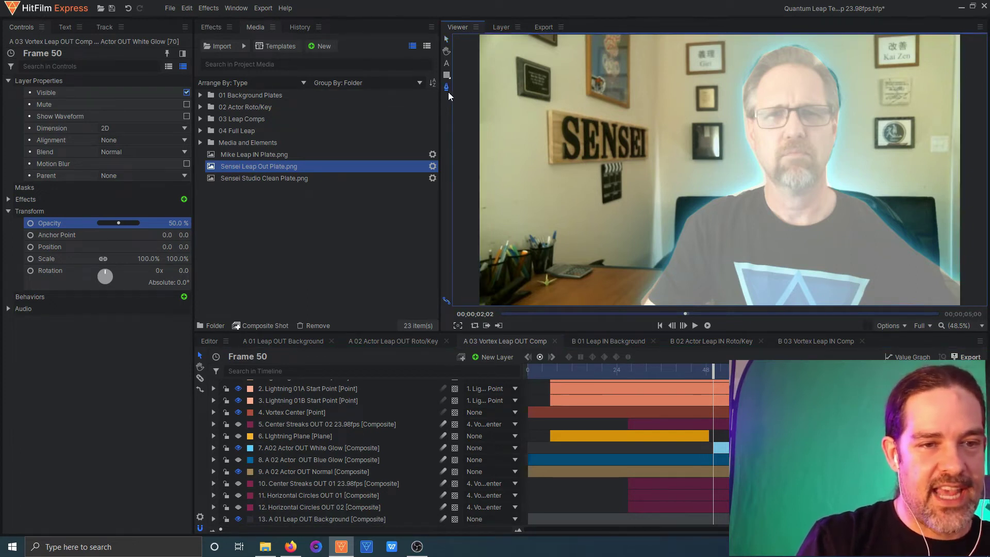
{"action": "left_click", "coordinate": [765, 96]}
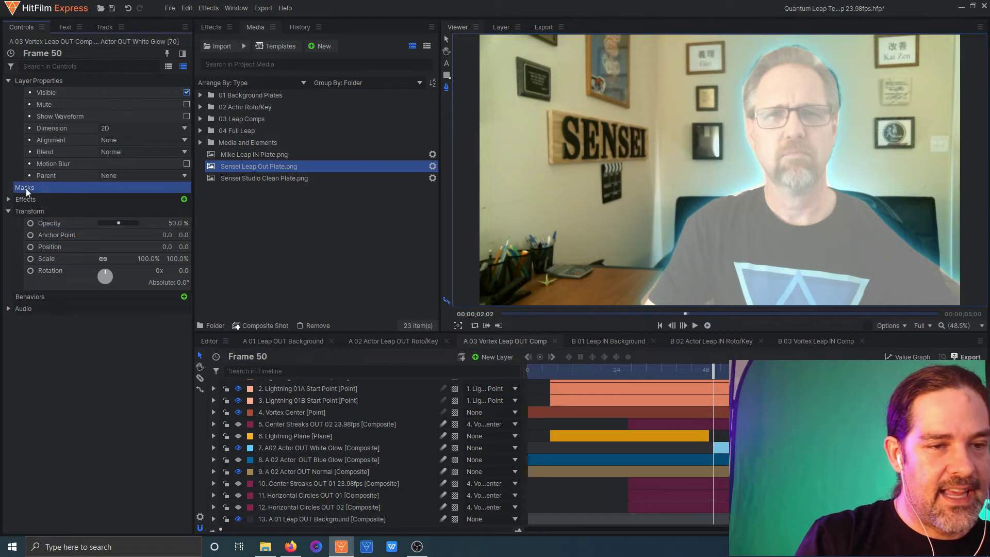
{"action": "left_click", "coordinate": [785, 107]}
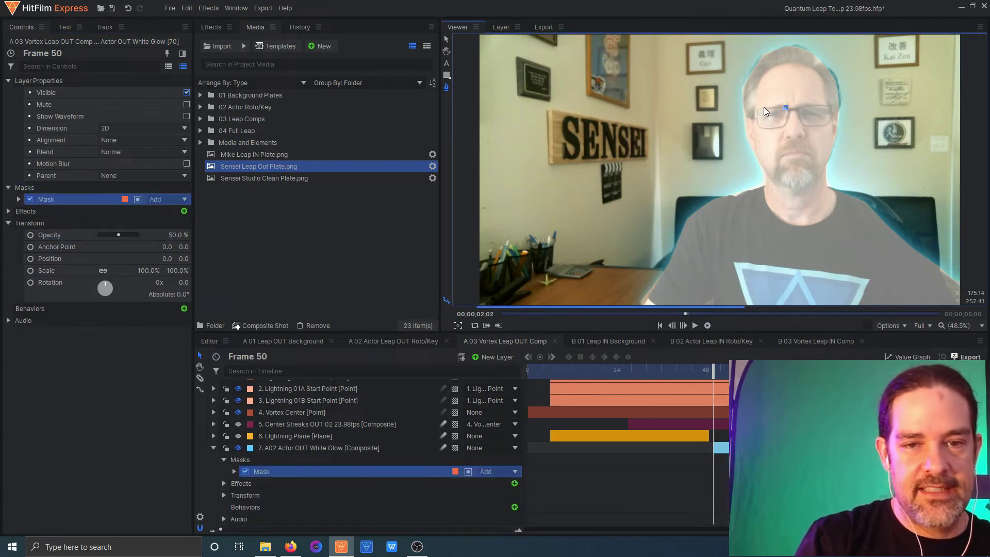
{"action": "left_click", "coordinate": [758, 108]}
{"action": "left_click", "coordinate": [756, 118]}
{"action": "left_click", "coordinate": [762, 128]}
{"action": "left_click", "coordinate": [777, 127]}
{"action": "left_click", "coordinate": [788, 121]}
{"action": "left_click", "coordinate": [785, 108]}
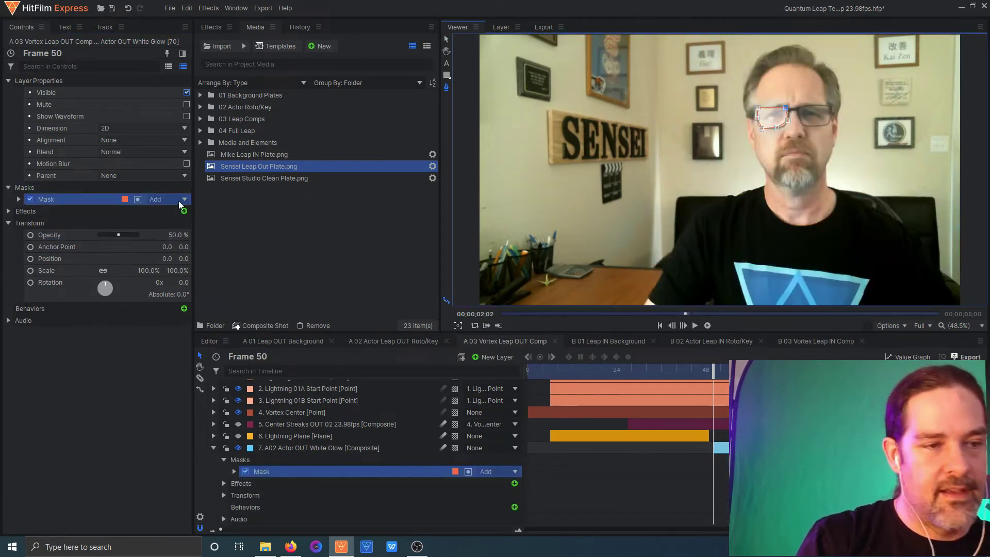
{"action": "left_click", "coordinate": [138, 200]}
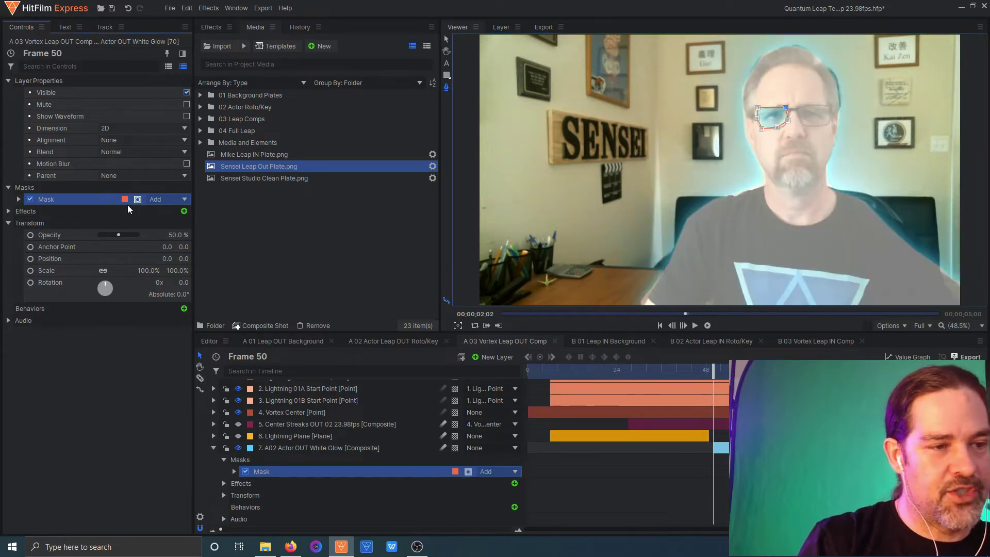
Set the lens mask's roundness to 20 px and its feather strength to 5 px.
{"action": "left_click", "coordinate": [142, 211]}
{"action": "left_click", "coordinate": [176, 258]}
{"action": "type", "text": "20"}
{"action": "key", "text": "Tab"}
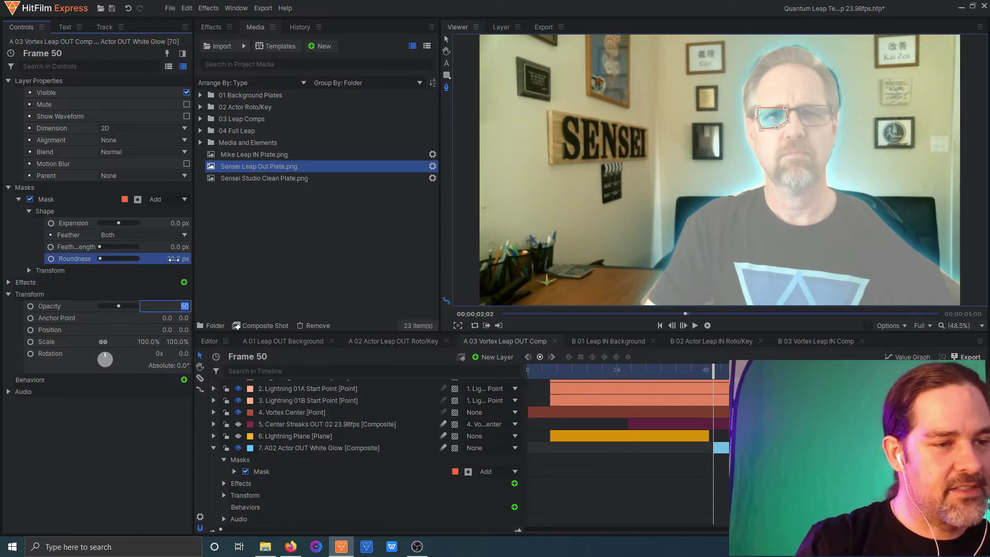
{"action": "left_click", "coordinate": [178, 247]}
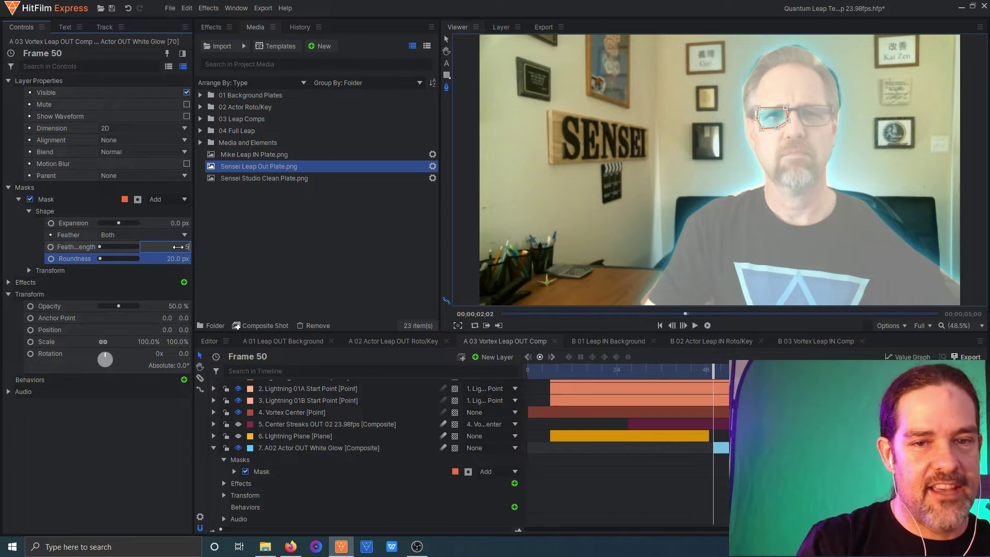
{"action": "key", "text": "Tab"}
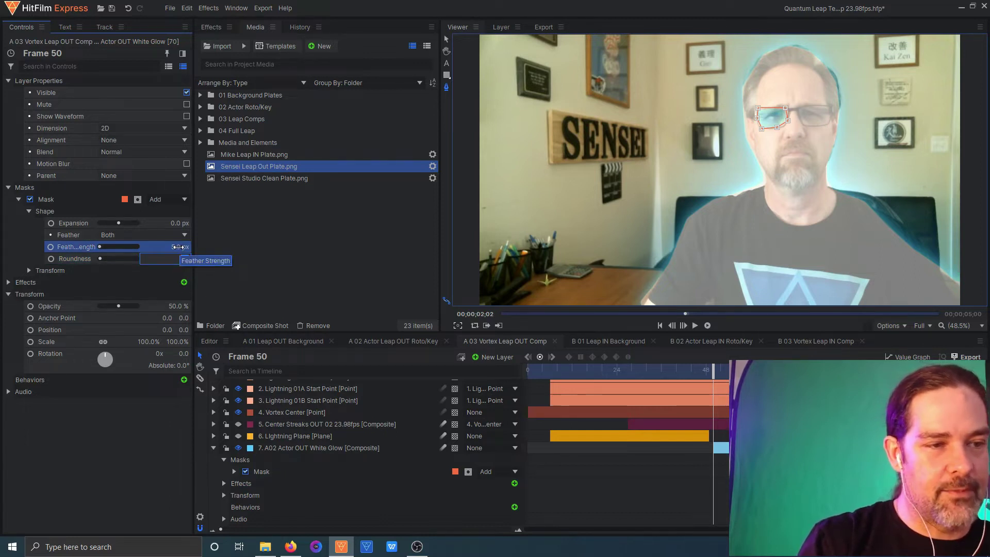
Draw a closed mask around the glasses lens farther from the SENSEI sign on the A02 Actor OUT White Glow layer.
{"action": "left_click", "coordinate": [24, 187]}
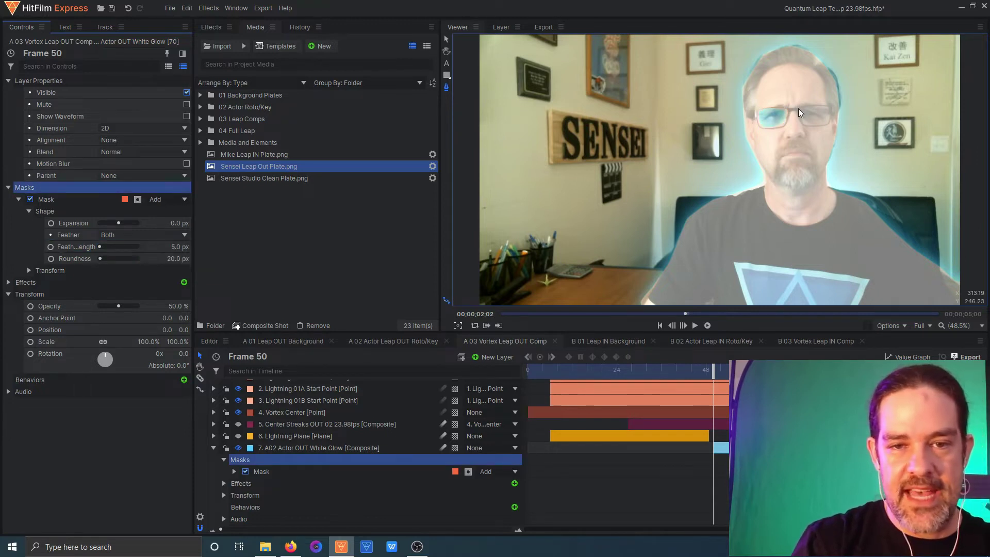
{"action": "left_click", "coordinate": [798, 108]}
{"action": "left_click", "coordinate": [810, 106]}
{"action": "left_click", "coordinate": [825, 105]}
{"action": "left_click", "coordinate": [832, 106]}
{"action": "left_click", "coordinate": [830, 118]}
{"action": "left_click", "coordinate": [825, 124]}
{"action": "left_click", "coordinate": [816, 125]}
{"action": "left_click", "coordinate": [805, 125]}
{"action": "left_click", "coordinate": [798, 108]}
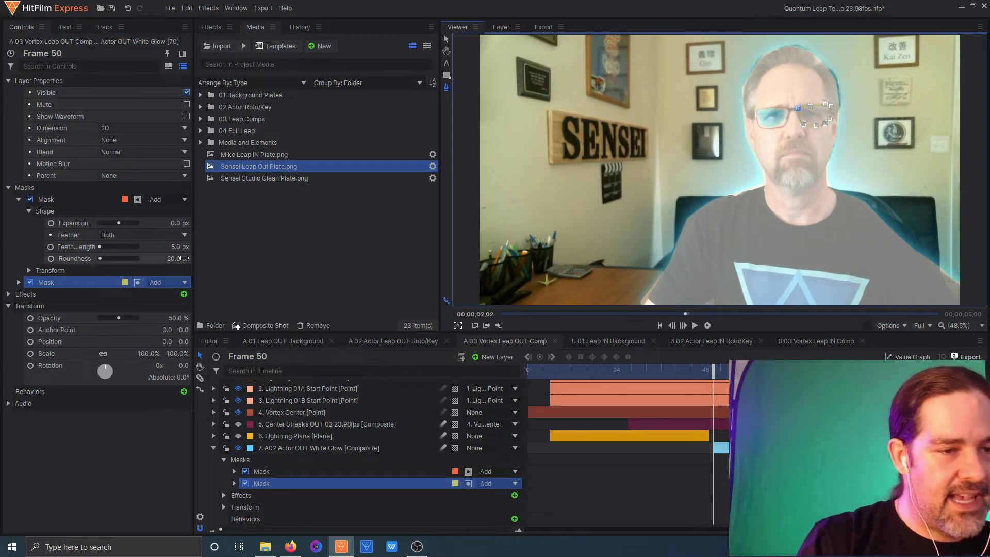
Set the second lens mask to Subtract, with a roundness of 20 px and a feather strength of 5 px.
{"action": "left_click", "coordinate": [166, 280]}
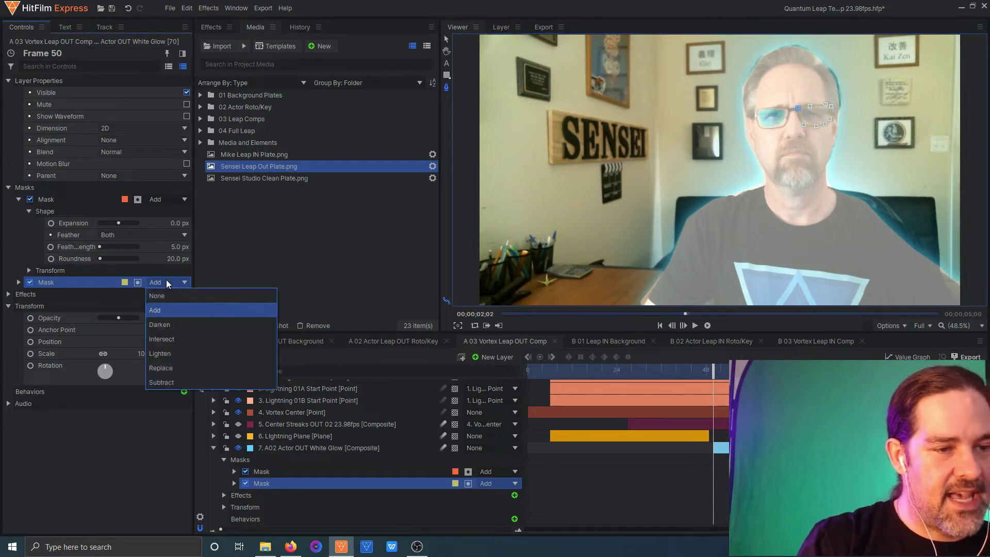
{"action": "left_click", "coordinate": [178, 377]}
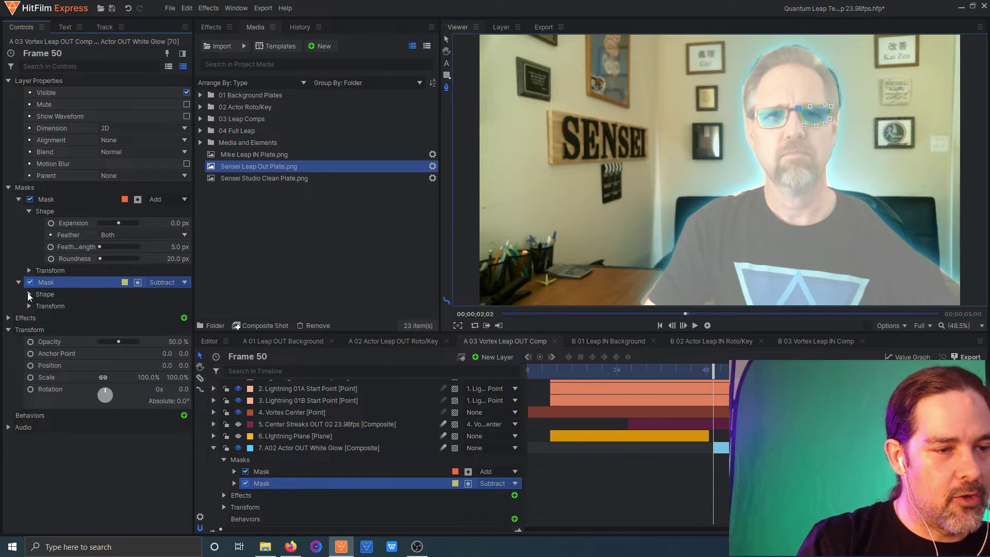
{"action": "left_click", "coordinate": [29, 295]}
{"action": "left_click", "coordinate": [175, 341]}
{"action": "type", "text": "20"}
{"action": "left_click", "coordinate": [184, 330]}
{"action": "type", "text": "5"}
{"action": "key", "text": "Tab"}
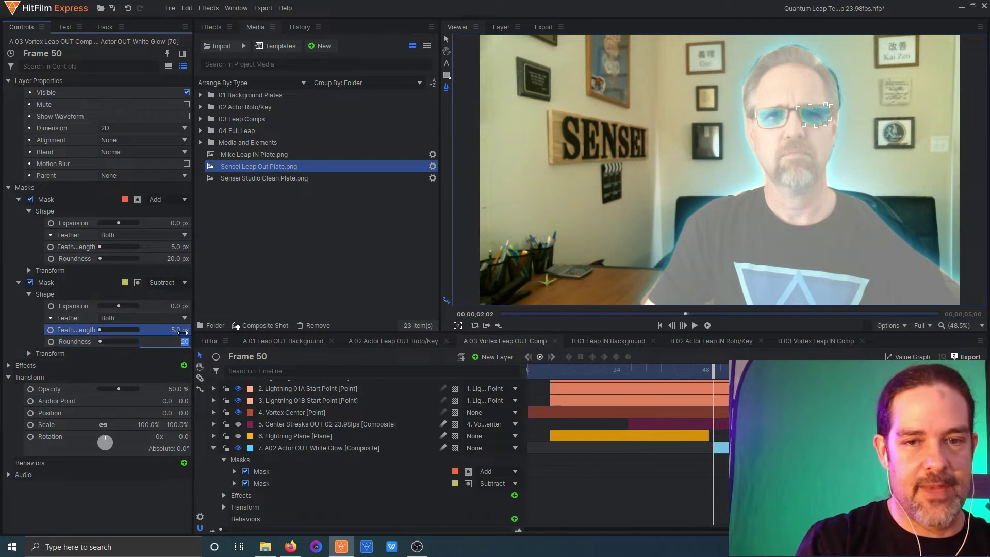
Draw a three-point mask around the shirt's triangle logo, with 5 px feather strength and 3 px roundness.
{"action": "left_click", "coordinate": [37, 189]}
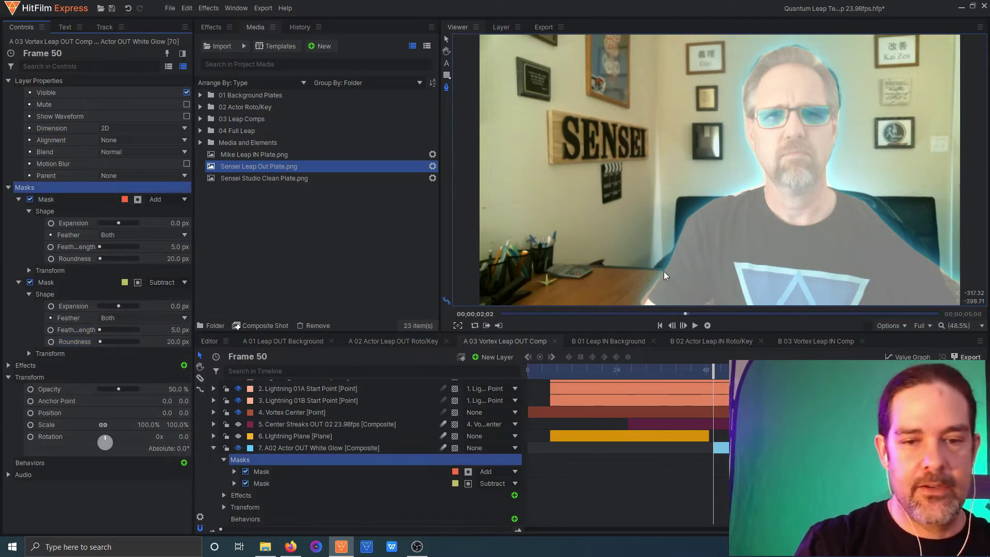
{"action": "scroll", "coordinate": [806, 268], "scroll_direction": "down", "scroll_amount": 3}
{"action": "scroll", "coordinate": [656, 111], "scroll_direction": "up", "scroll_amount": 1}
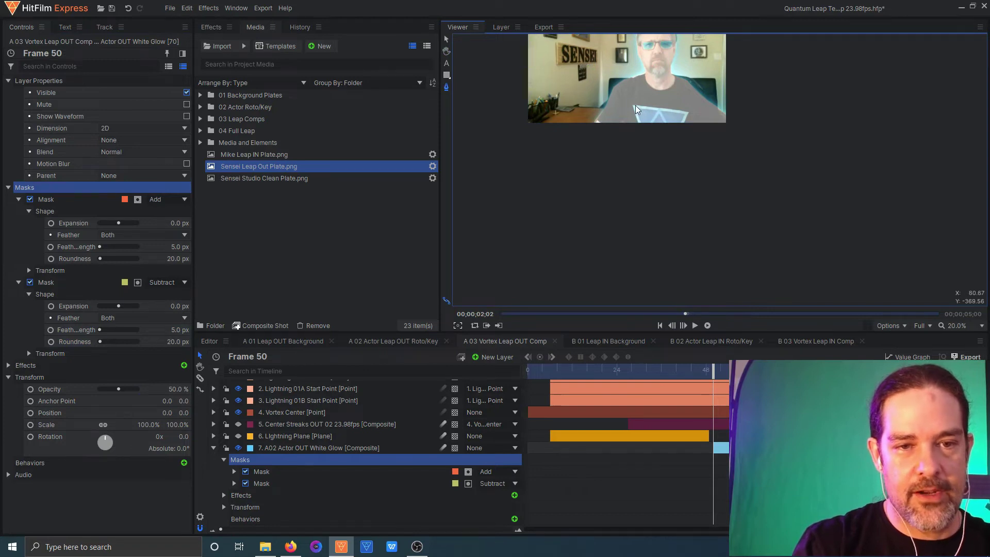
{"action": "left_click", "coordinate": [633, 104]}
{"action": "left_click", "coordinate": [687, 111]}
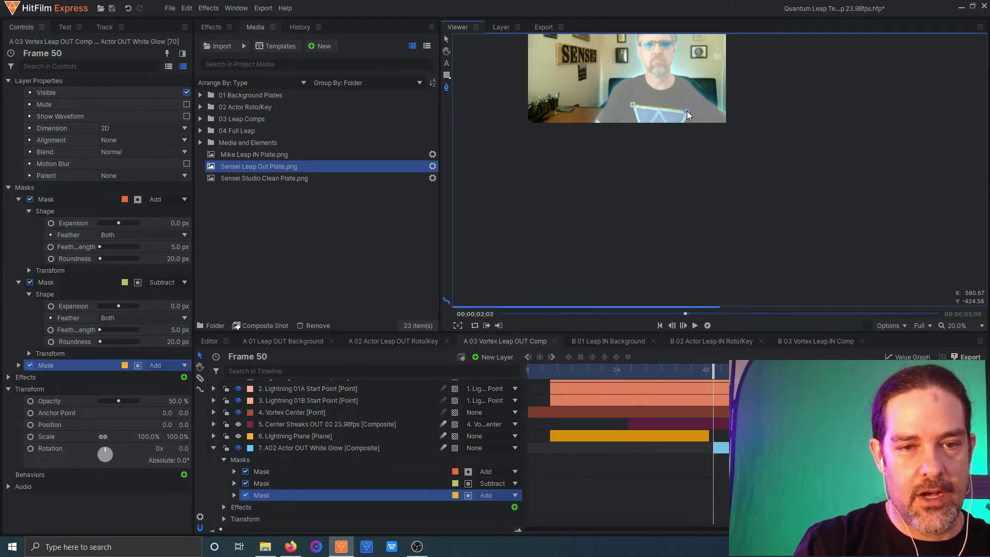
{"action": "left_click", "coordinate": [659, 154]}
{"action": "key", "text": "ctrl+0"}
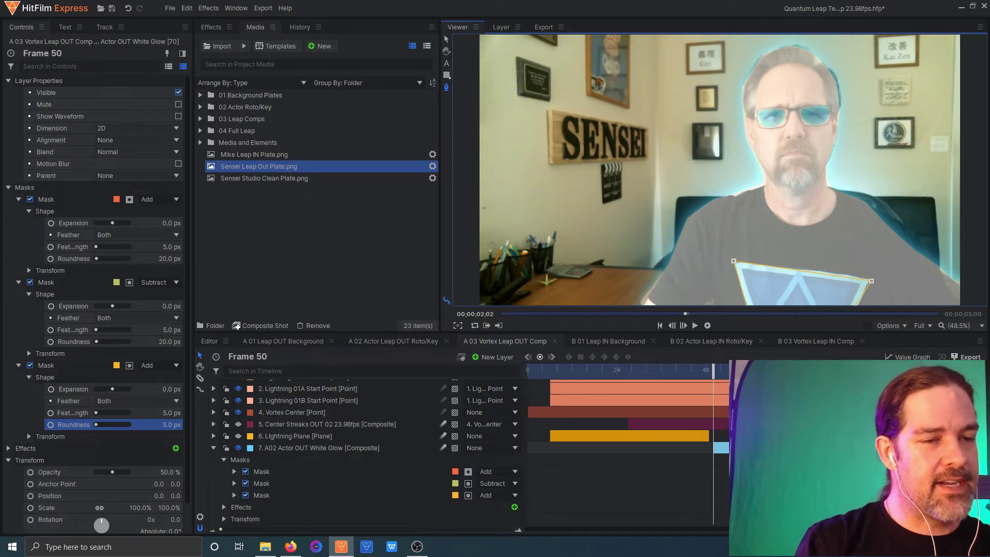
Filter the layer's controls for expansion and enable expansion keyframes on all three masks at frame 50.
{"action": "left_click", "coordinate": [74, 66]}
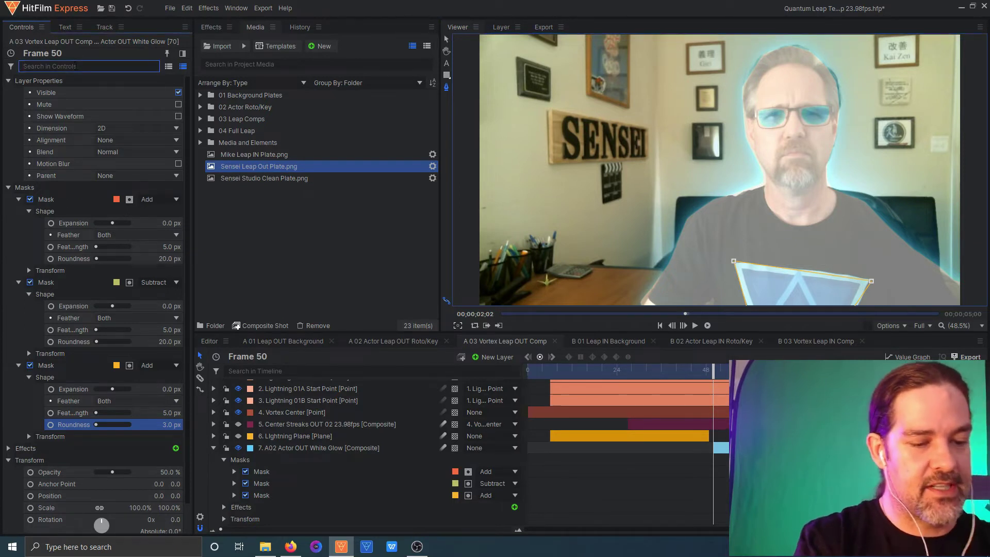
{"action": "type", "text": "expansio"}
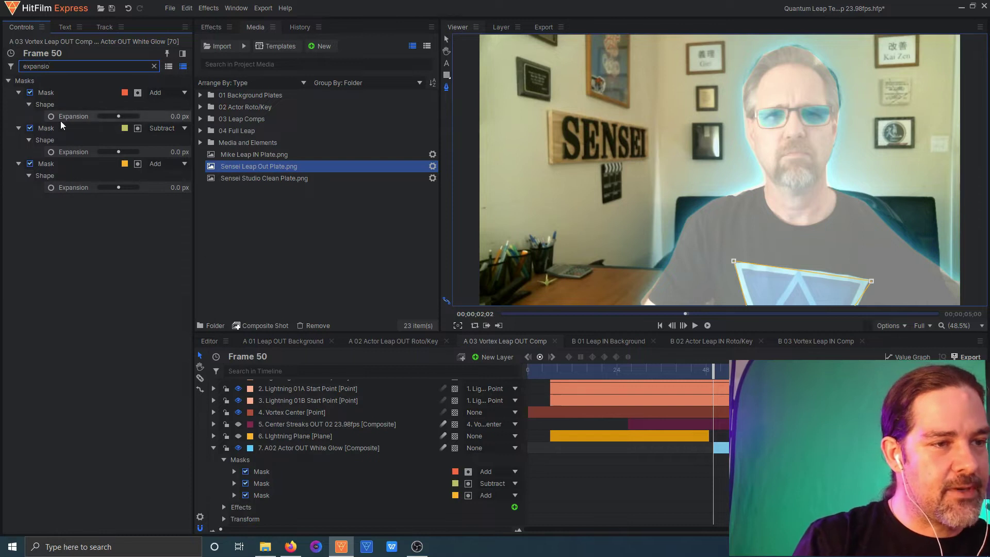
{"action": "left_click", "coordinate": [52, 151]}
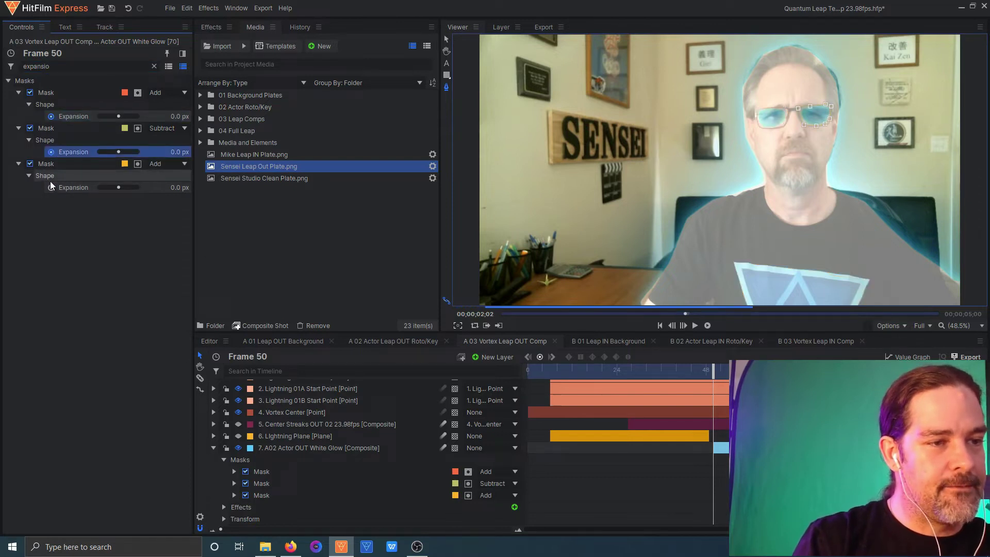
{"action": "left_click", "coordinate": [50, 186]}
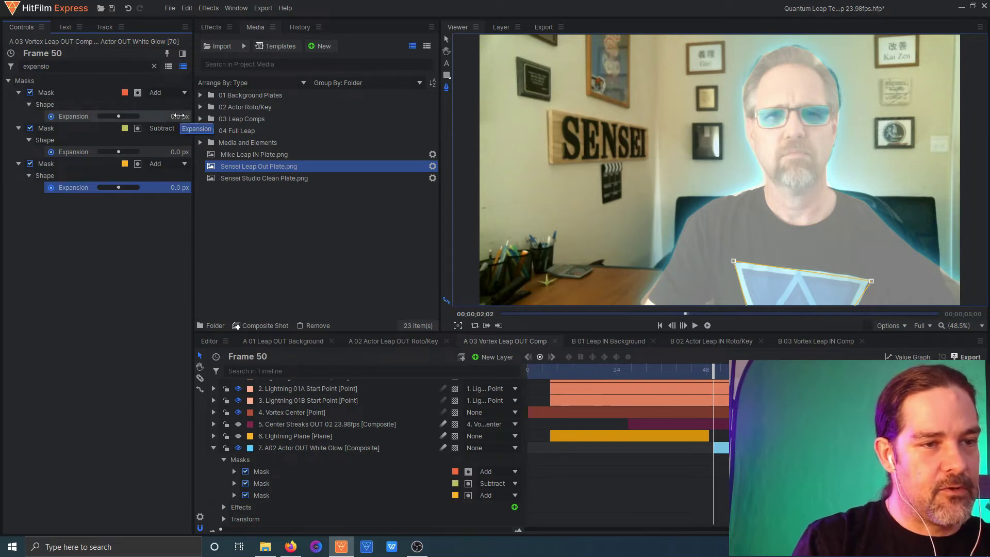
Set the mask expansions to 413 px for the first lens, 442 px for the second and 417 px for the shirt logo, which uses Subtract.
{"action": "left_click_drag", "start_coordinate": [178, 116], "coordinate": [355, 116]}
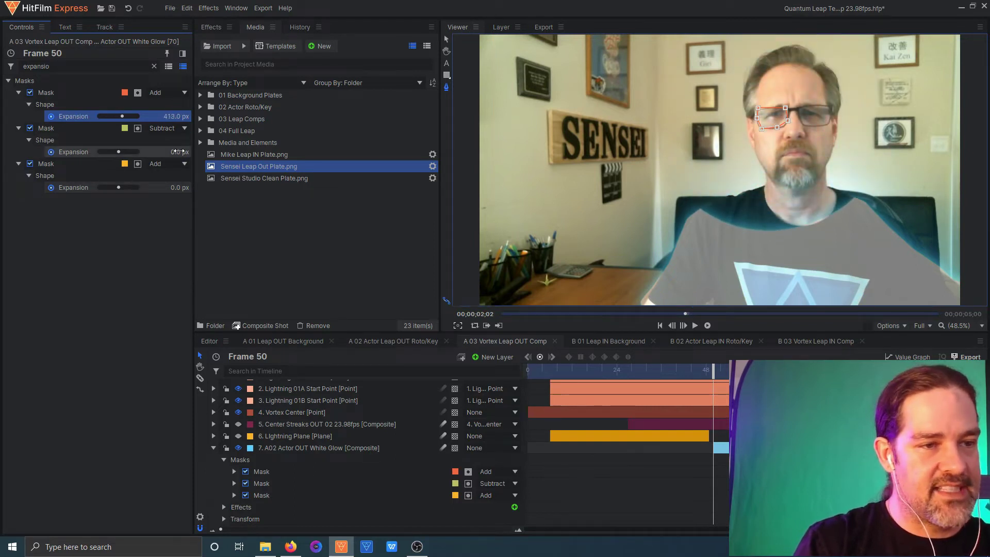
{"action": "left_click_drag", "start_coordinate": [180, 151], "coordinate": [377, 152]}
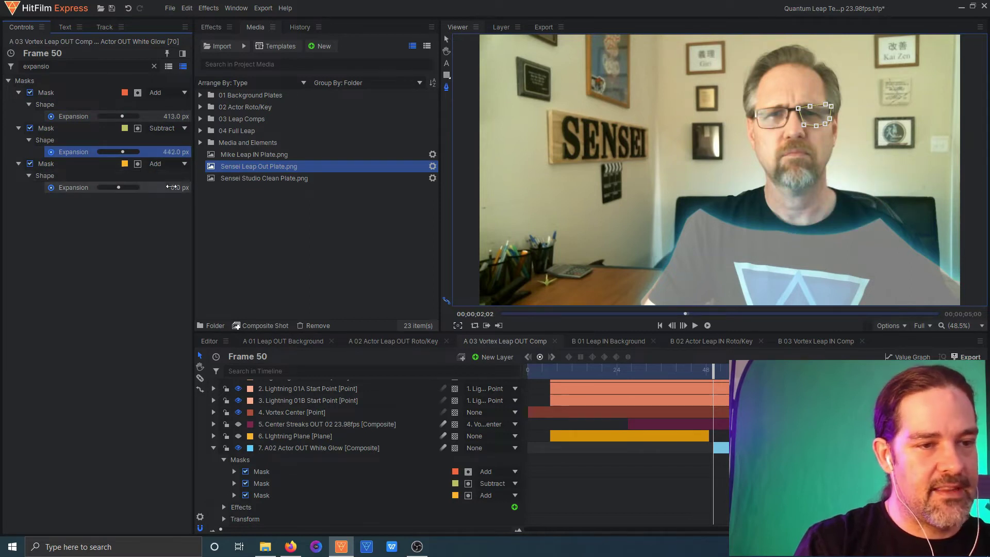
{"action": "left_click_drag", "start_coordinate": [180, 187], "coordinate": [330, 187]}
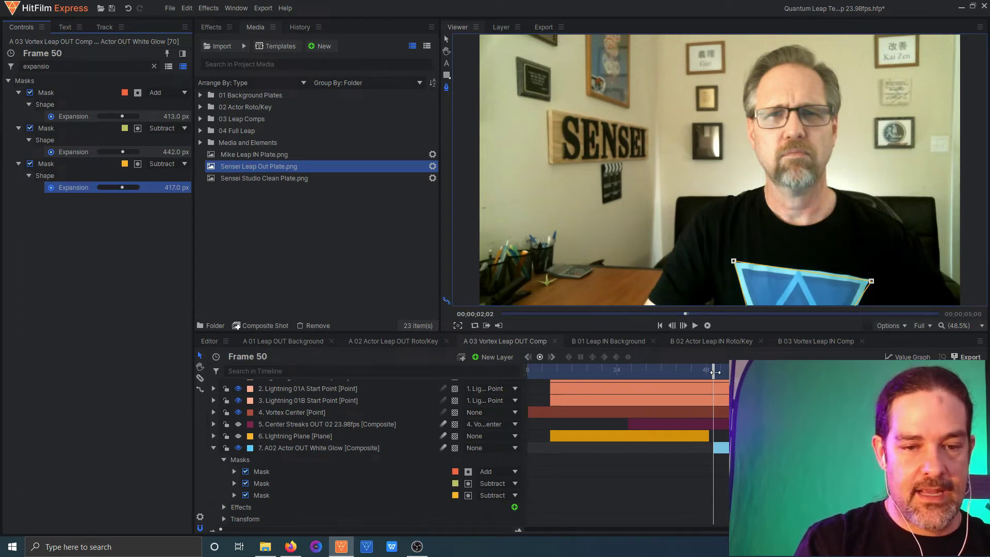
Advance the playhead to frame 95 and display the timeline position as time.
{"action": "key", "text": "space"}
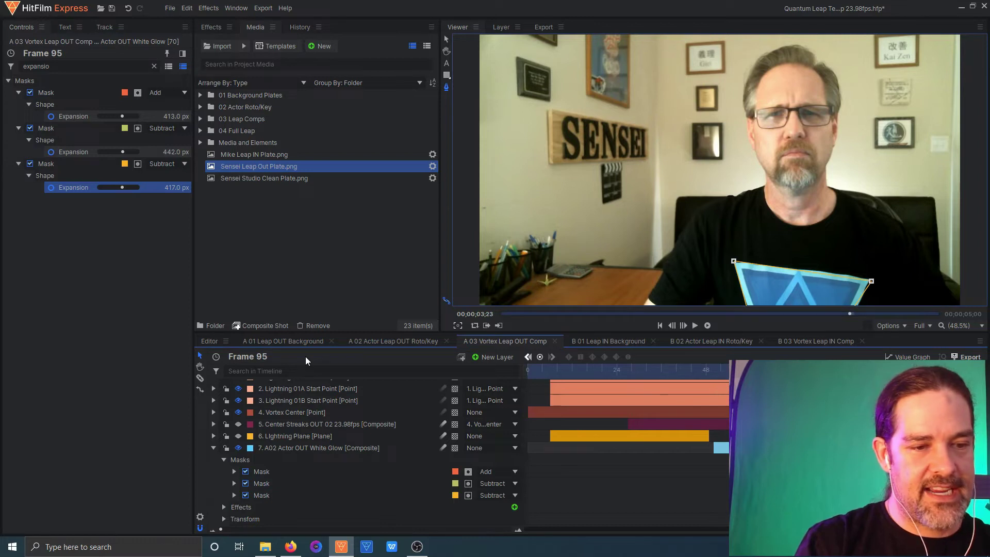
{"action": "right_click", "coordinate": [250, 359]}
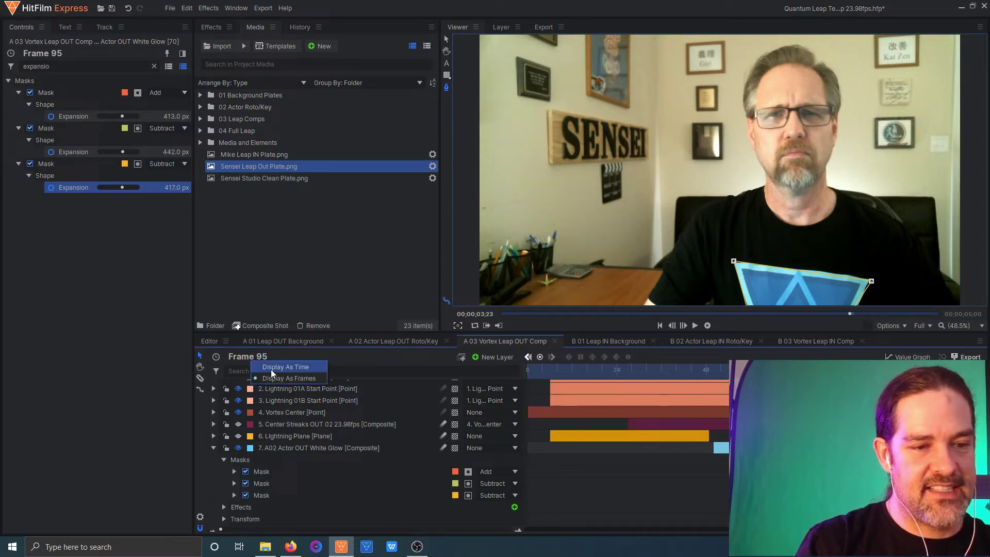
{"action": "left_click", "coordinate": [286, 366]}
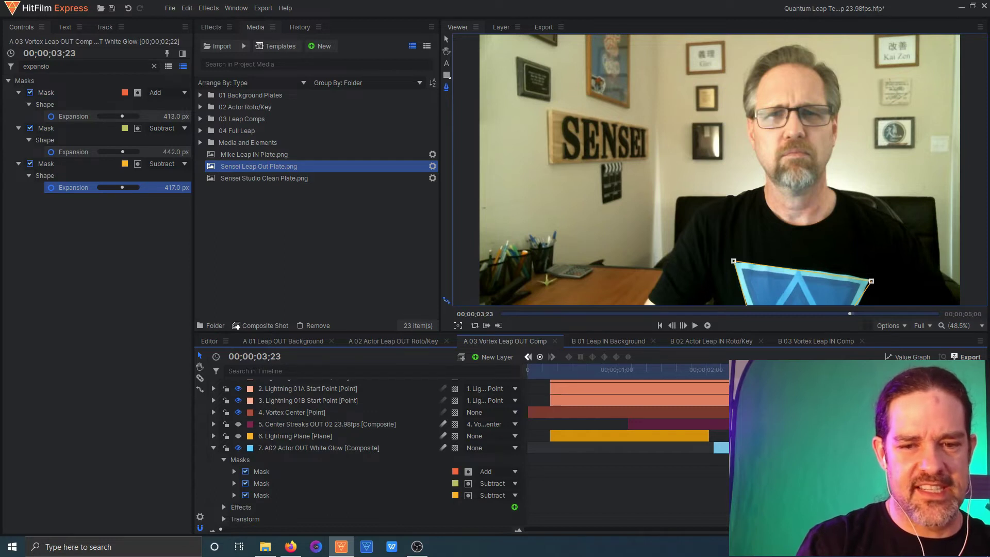
At 00;00;03;23, set the first lens mask's expansion to -1363 px and the second's to -41 px, and reduce the shirt logo mask's expansion.
{"action": "left_click_drag", "start_coordinate": [172, 116], "coordinate": [124, 117]}
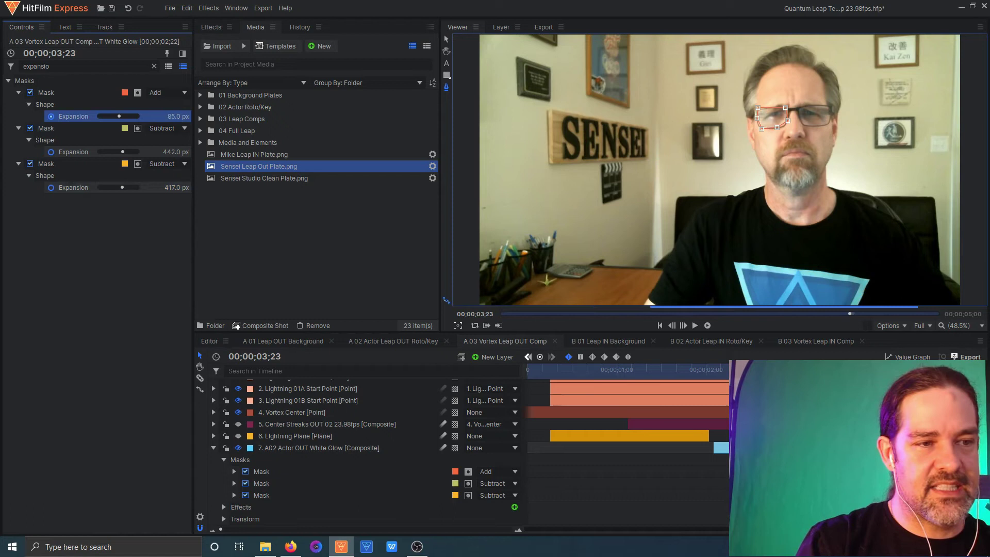
{"action": "left_click_drag", "start_coordinate": [185, 121], "coordinate": [155, 117]}
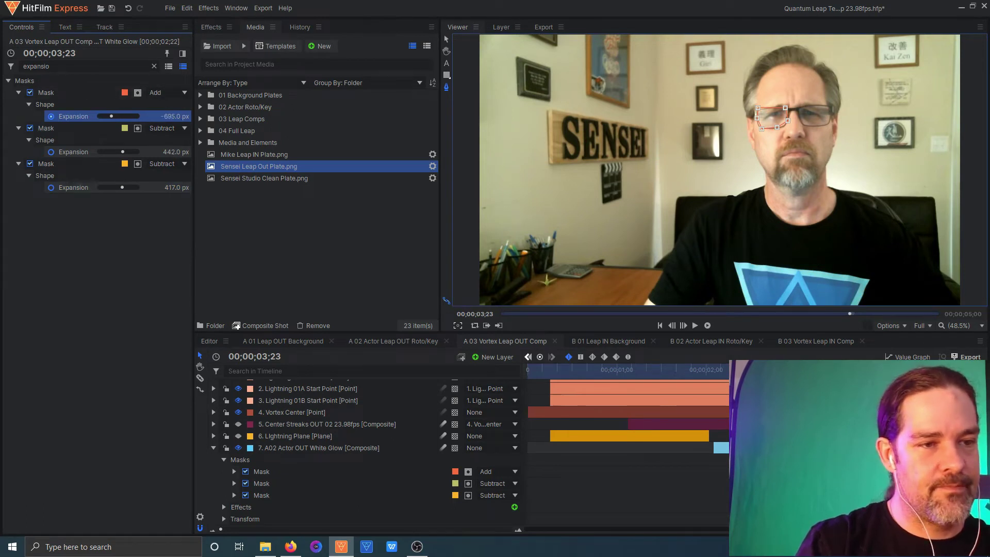
{"action": "left_click_drag", "start_coordinate": [181, 152], "coordinate": [171, 151]}
{"action": "left_click_drag", "start_coordinate": [178, 187], "coordinate": [169, 187]}
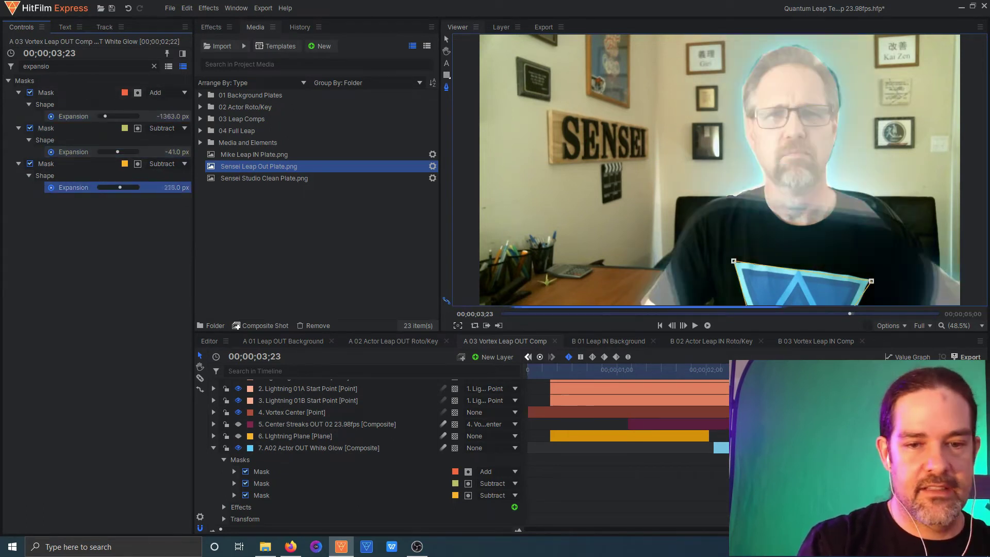
Clear the controls filter and set the A02 Actor OUT White Glow layer's opacity to 100%.
{"action": "left_click", "coordinate": [77, 116]}
{"action": "left_click", "coordinate": [154, 66]}
{"action": "left_click_drag", "start_coordinate": [121, 224], "coordinate": [218, 225]}
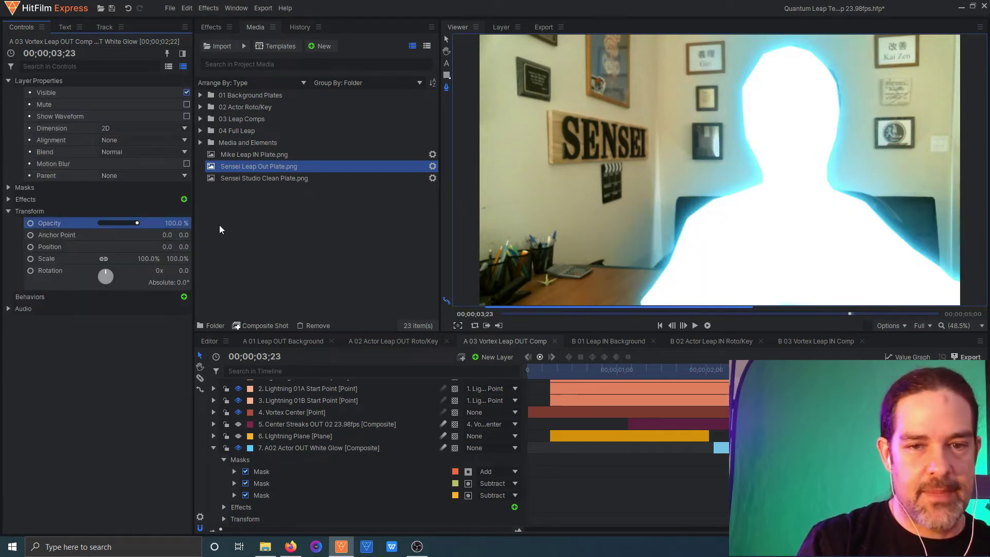
Return the playhead to the start, show the Lightning Plane layer and hide the A02 Actor OUT White Glow layer.
{"action": "left_click_drag", "start_coordinate": [725, 370], "coordinate": [521, 370]}
{"action": "scroll", "coordinate": [237, 444], "scroll_direction": "up", "scroll_amount": 1}
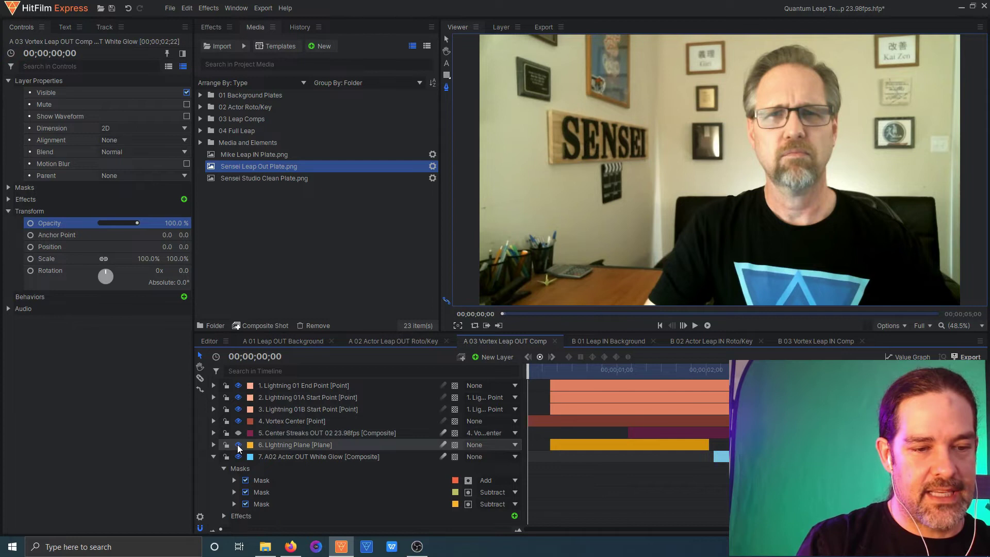
{"action": "left_click", "coordinate": [239, 457]}
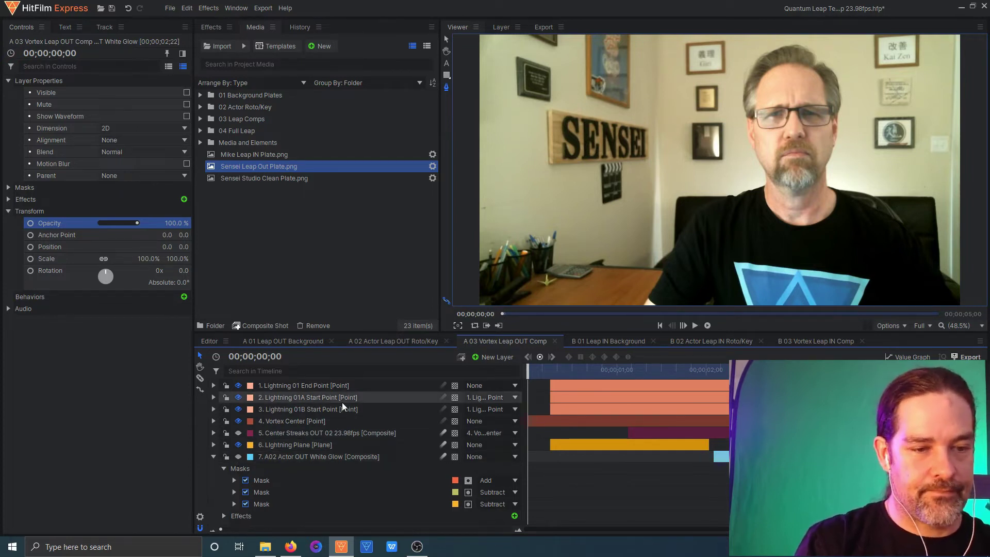
Examine the Lightning Plane's effects at 00;00;00;15 and the point layers that control the lightning's start and end.
{"action": "left_click", "coordinate": [330, 445]}
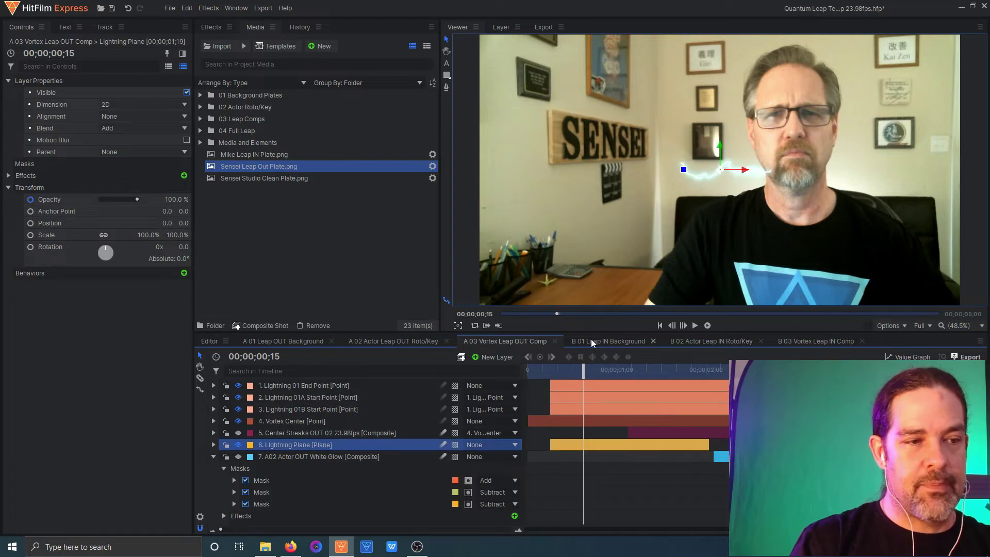
{"action": "left_click", "coordinate": [9, 176]}
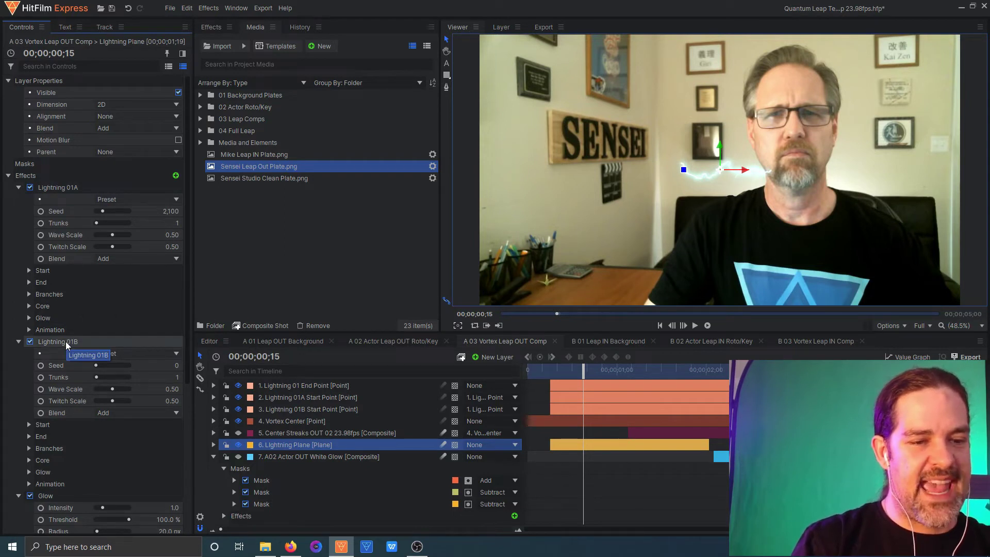
{"action": "left_click", "coordinate": [302, 386]}
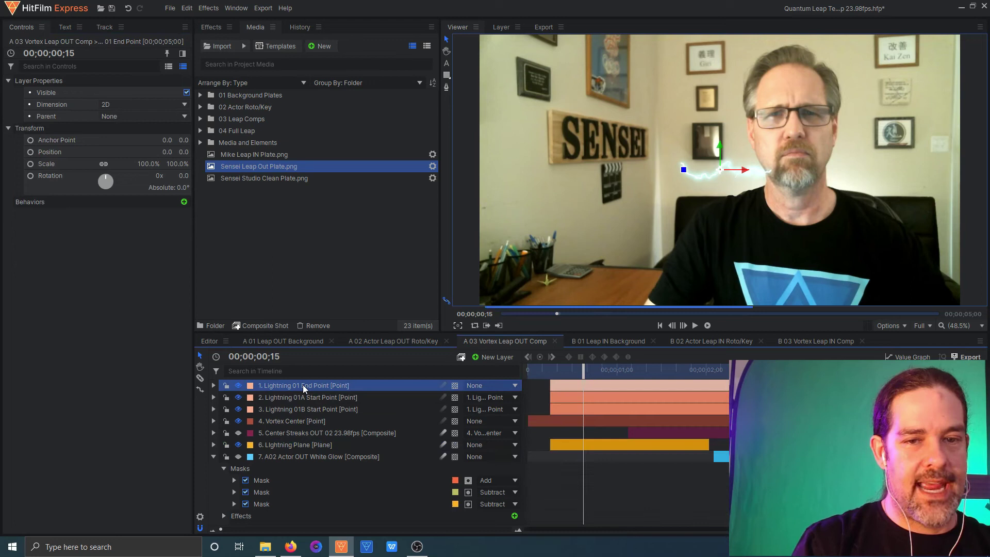
{"action": "left_click", "coordinate": [305, 394]}
{"action": "left_click", "coordinate": [314, 409]}
{"action": "left_click", "coordinate": [311, 397]}
Move the Lightning 01 End Point to the top of the actor's head at 292.5, 486.2 and keyframe its position at 00;00;00;06.
{"action": "left_click", "coordinate": [311, 386]}
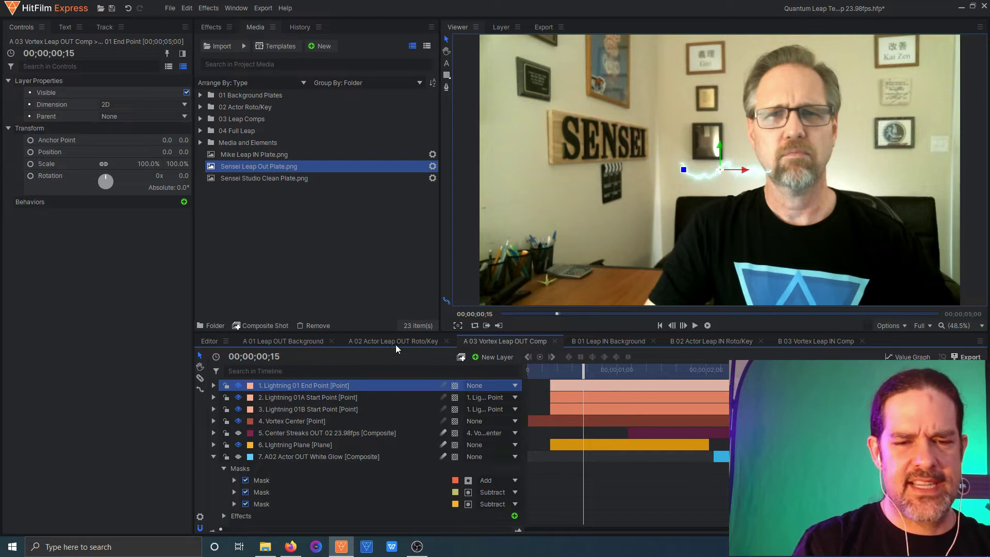
{"action": "left_click_drag", "start_coordinate": [744, 173], "coordinate": [780, 24]}
{"action": "left_click_drag", "start_coordinate": [588, 375], "coordinate": [552, 370]}
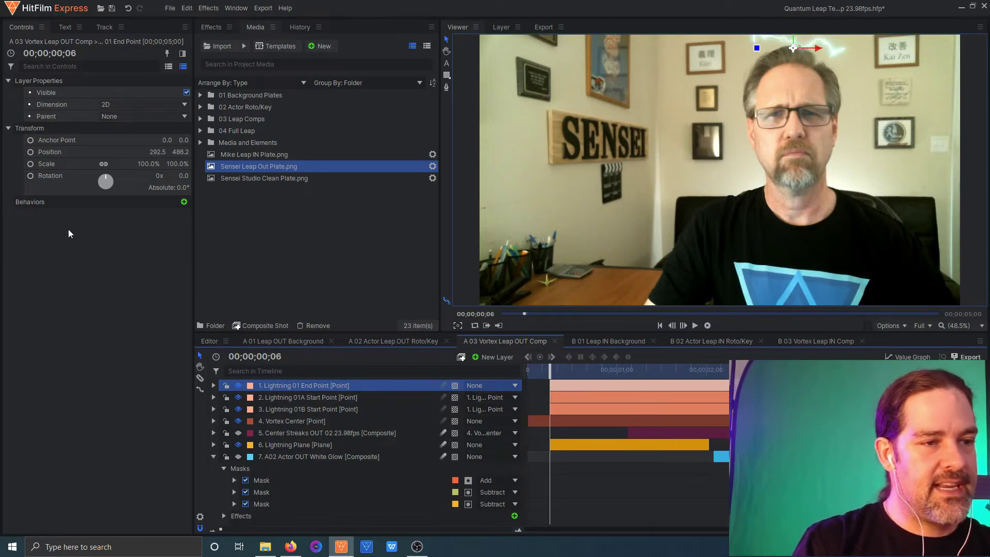
{"action": "left_click", "coordinate": [33, 153]}
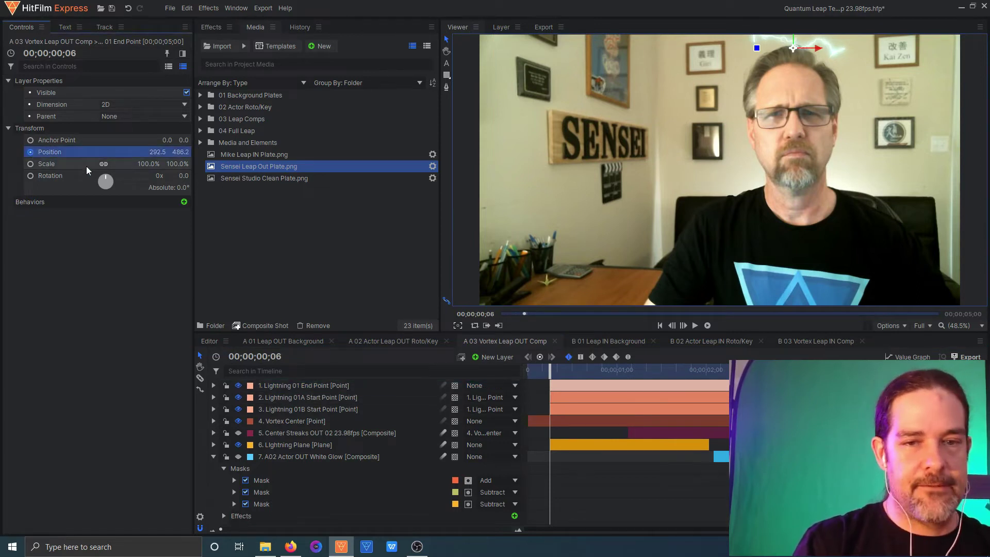
At 00;00;02;00, move the Lightning 01 End Point straight down the actor's body to below the frame.
{"action": "left_click_drag", "start_coordinate": [552, 373], "coordinate": [708, 374]}
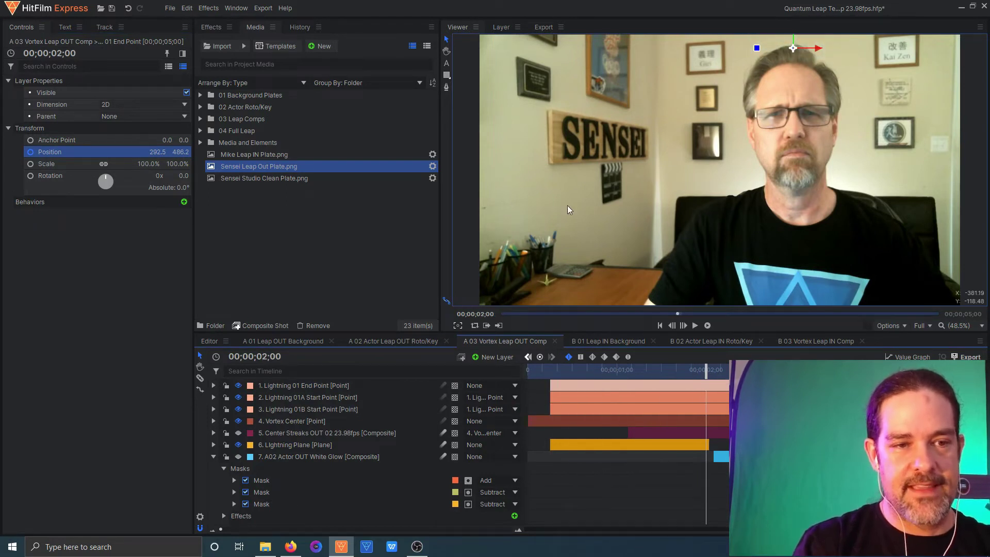
{"action": "left_click_drag", "start_coordinate": [793, 32], "coordinate": [800, 283]}
{"action": "scroll", "coordinate": [809, 266], "scroll_direction": "down", "scroll_amount": 1}
At 00;00;00;06, move the Lightning 01A Start Point beside the actor's head to -144.5, -63.0 and enable its position keyframes.
{"action": "left_click_drag", "start_coordinate": [706, 369], "coordinate": [551, 374]}
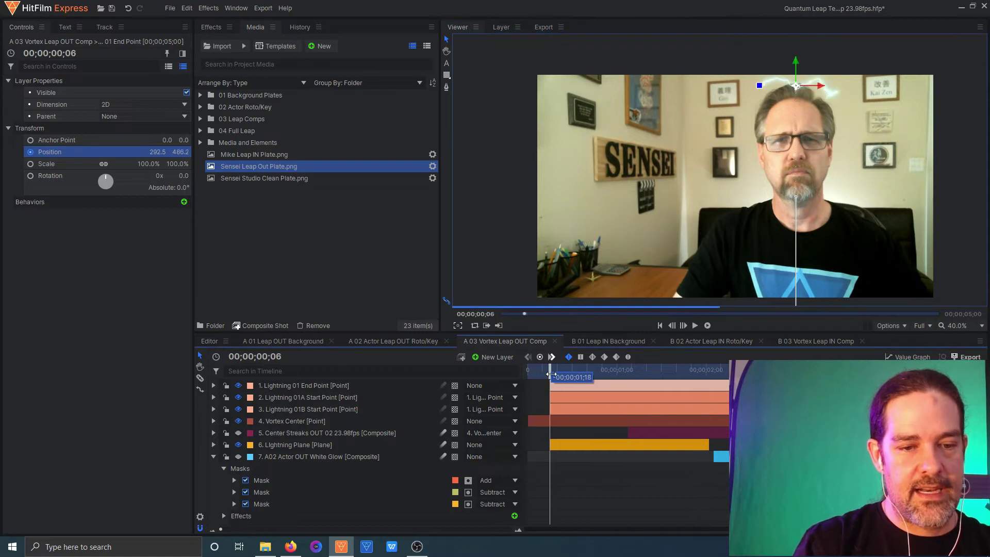
{"action": "left_click", "coordinate": [339, 393]}
{"action": "left_click_drag", "start_coordinate": [766, 54], "coordinate": [793, 99]}
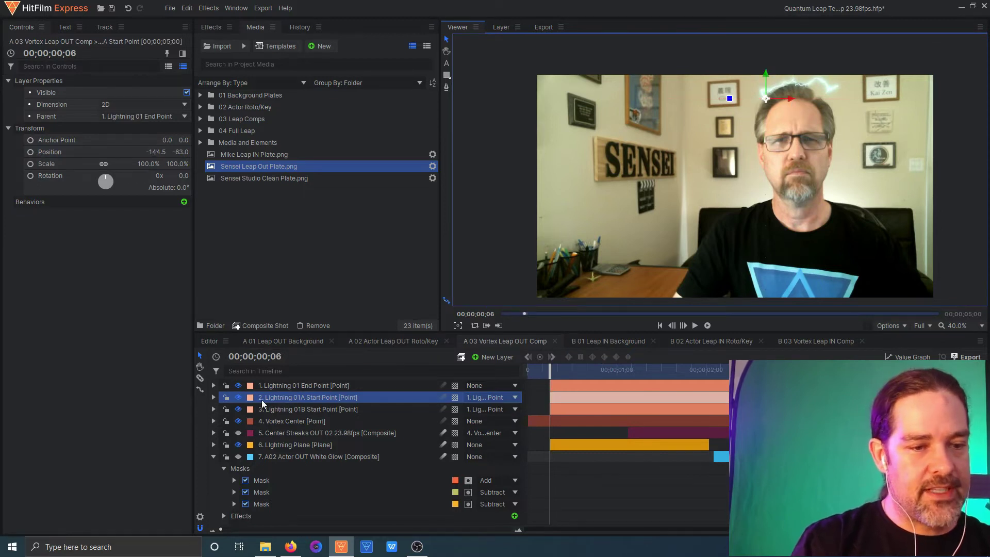
{"action": "left_click", "coordinate": [31, 152]}
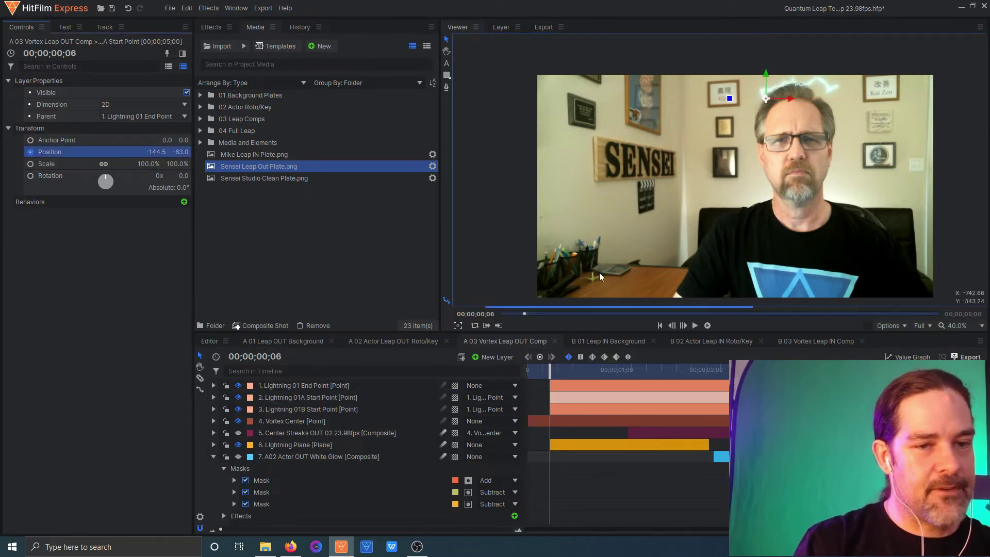
Keyframe the Lightning 01A Start Point's X position along the head's edge, setting -177.0 at 00;00;00;08 and -184.5 at 00;00;00;12.
{"action": "left_click_drag", "start_coordinate": [549, 373], "coordinate": [558, 374]}
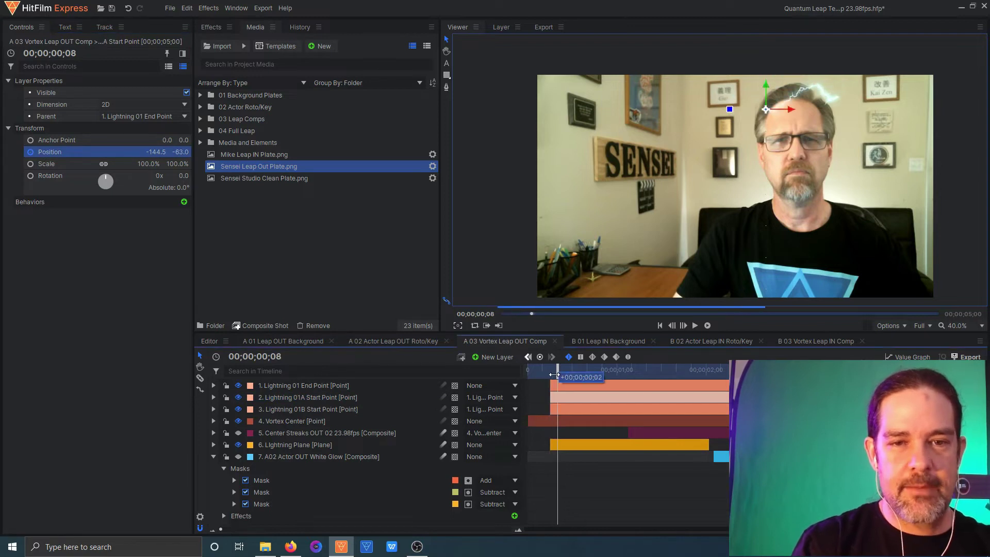
{"action": "left_click_drag", "start_coordinate": [791, 108], "coordinate": [784, 107]}
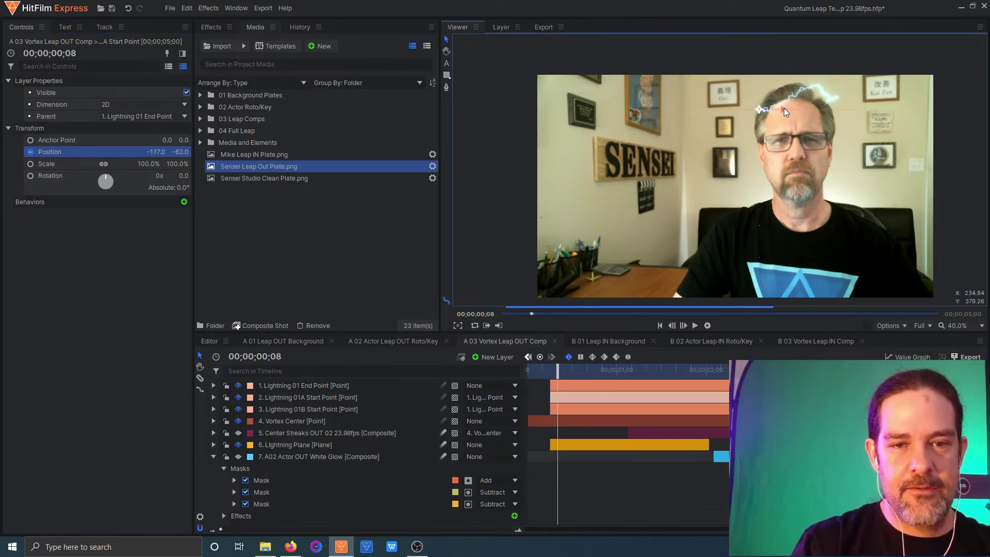
{"action": "left_click_drag", "start_coordinate": [561, 374], "coordinate": [573, 374]}
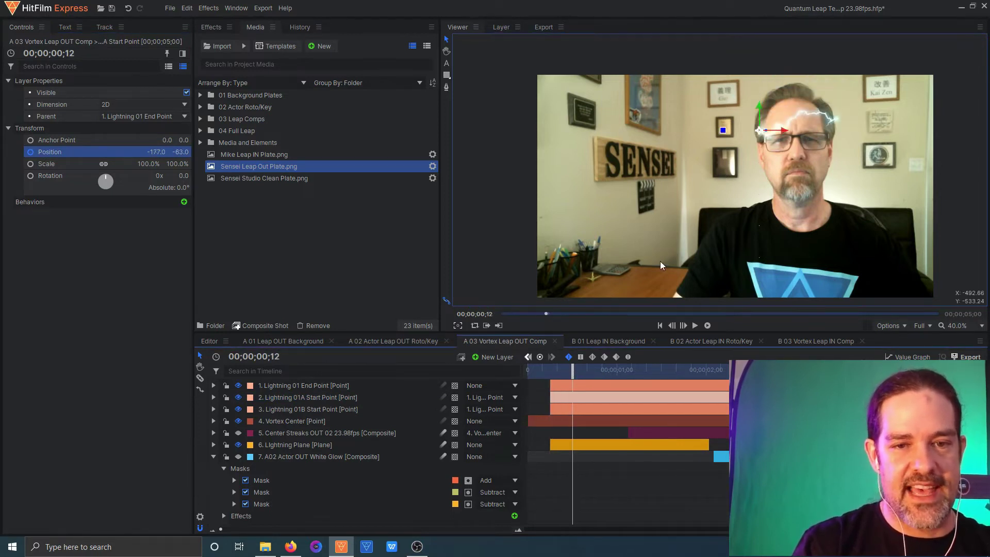
{"action": "left_click_drag", "start_coordinate": [782, 132], "coordinate": [780, 132]}
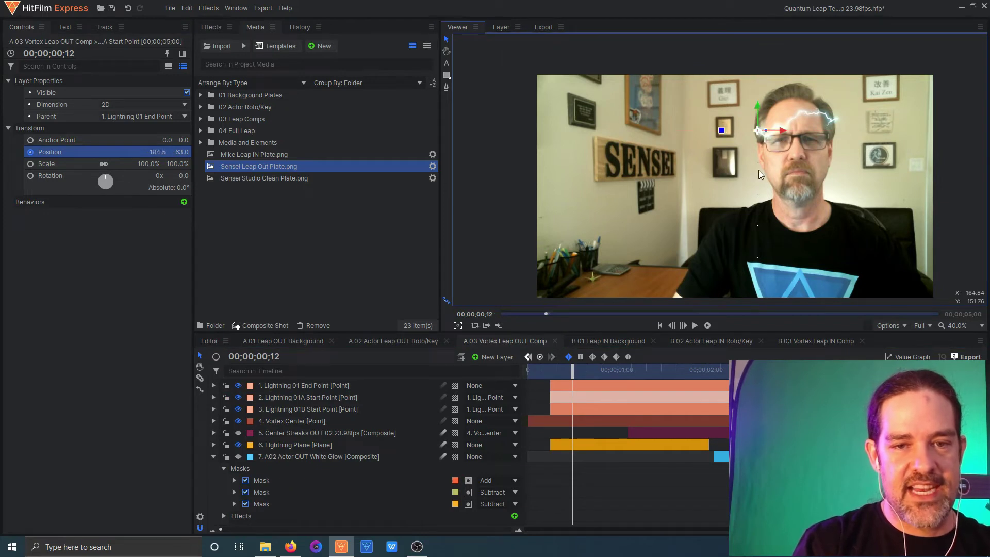
Continue keyframing the Lightning 01A Start Point along the actor's face, neck, shoulder and arm, reaching -584.5, -60.5 by 00;00;01;19.
{"action": "left_click", "coordinate": [578, 367]}
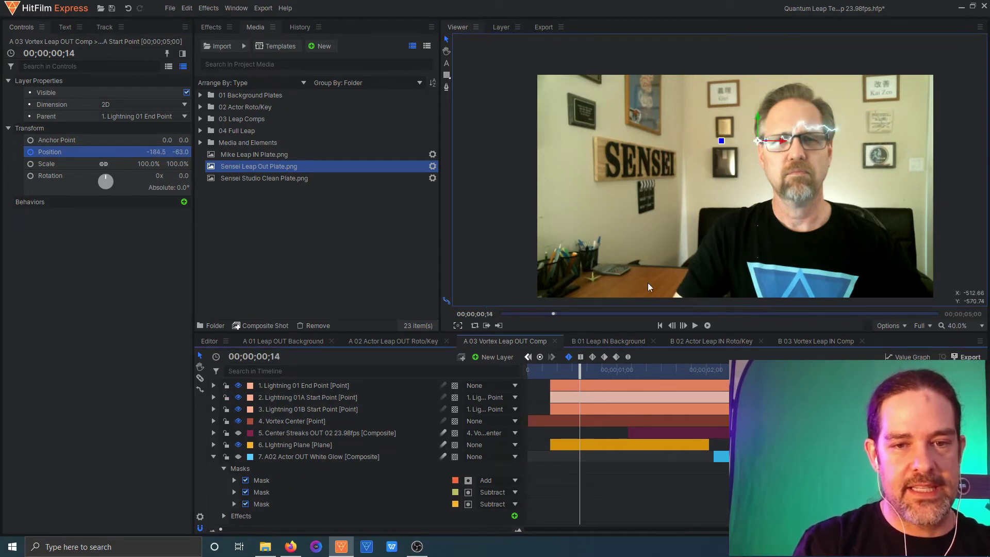
{"action": "left_click", "coordinate": [587, 369]}
{"action": "left_click", "coordinate": [594, 369]}
{"action": "left_click_drag", "start_coordinate": [781, 166], "coordinate": [804, 198]}
{"action": "left_click", "coordinate": [603, 369]}
{"action": "left_click", "coordinate": [613, 369]}
{"action": "left_click", "coordinate": [620, 369]}
{"action": "left_click", "coordinate": [623, 369]}
{"action": "left_click", "coordinate": [628, 369]}
{"action": "left_click_drag", "start_coordinate": [764, 204], "coordinate": [744, 228]}
{"action": "left_click", "coordinate": [642, 369]}
{"action": "left_click", "coordinate": [673, 369]}
{"action": "left_click_drag", "start_coordinate": [728, 272], "coordinate": [673, 290]}
{"action": "left_click", "coordinate": [706, 369]}
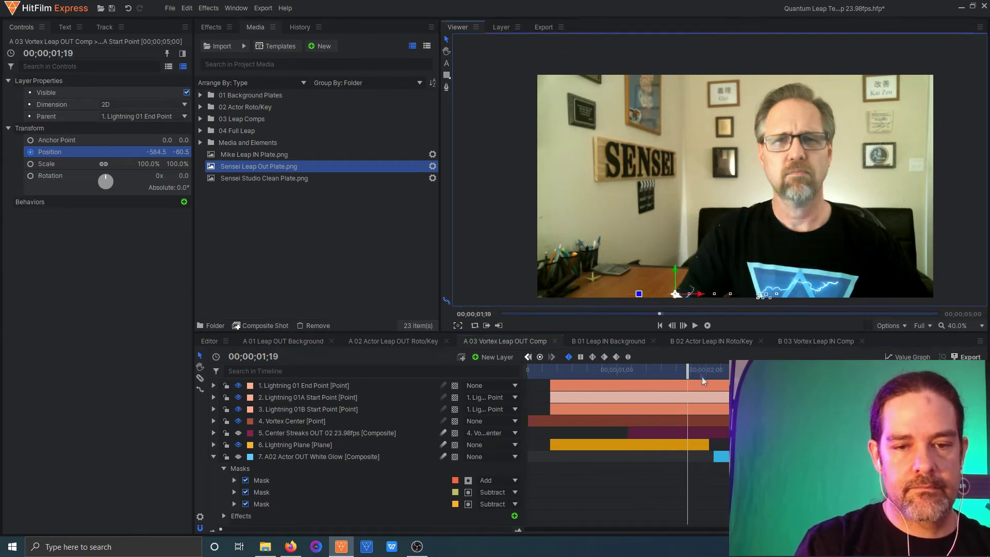
At 00;00;00;06, enable position keyframes on the Lightning 01B Start Point and move it beside the head to 204.2, -160.0.
{"action": "left_click_drag", "start_coordinate": [705, 367], "coordinate": [550, 357]}
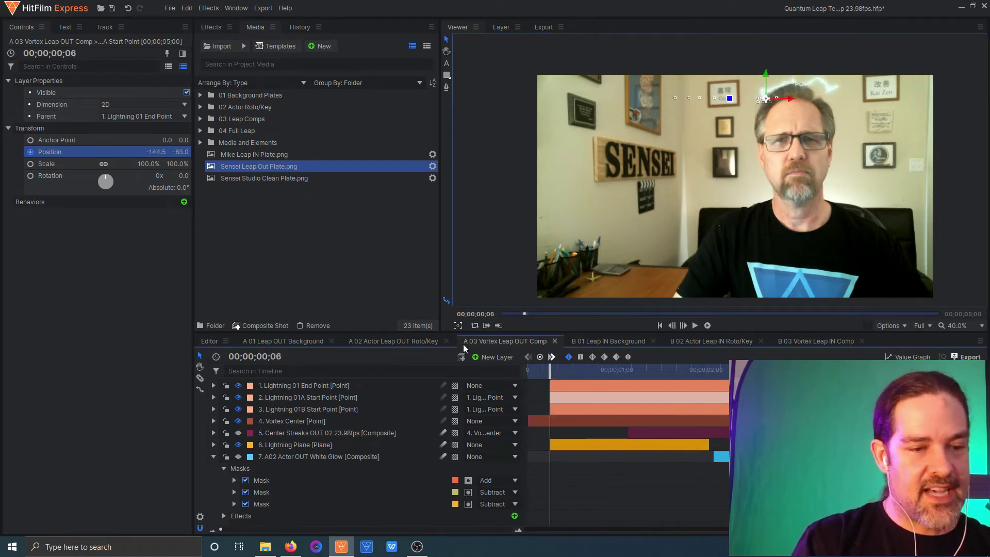
{"action": "left_click", "coordinate": [305, 410]}
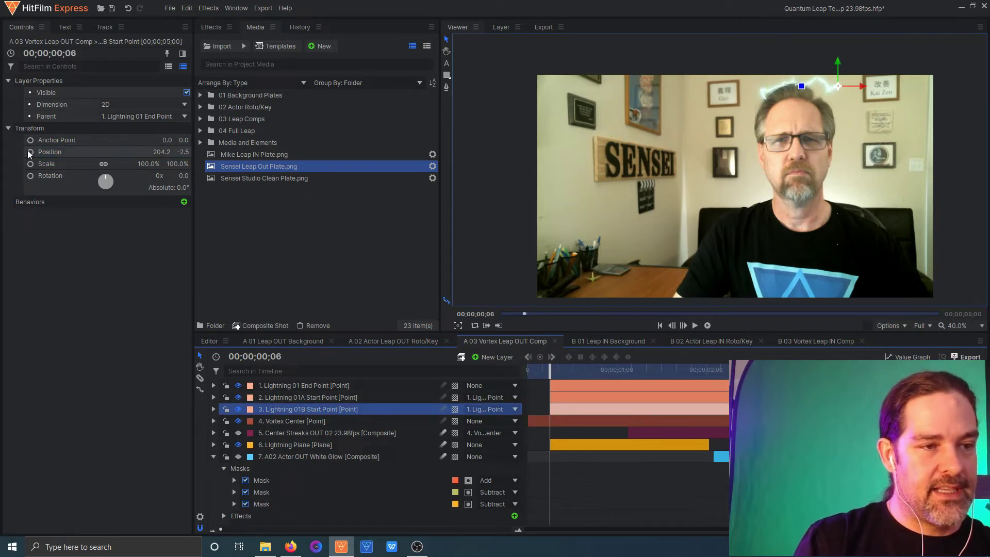
{"action": "left_click", "coordinate": [73, 151]}
{"action": "left_click_drag", "start_coordinate": [839, 60], "coordinate": [832, 92]}
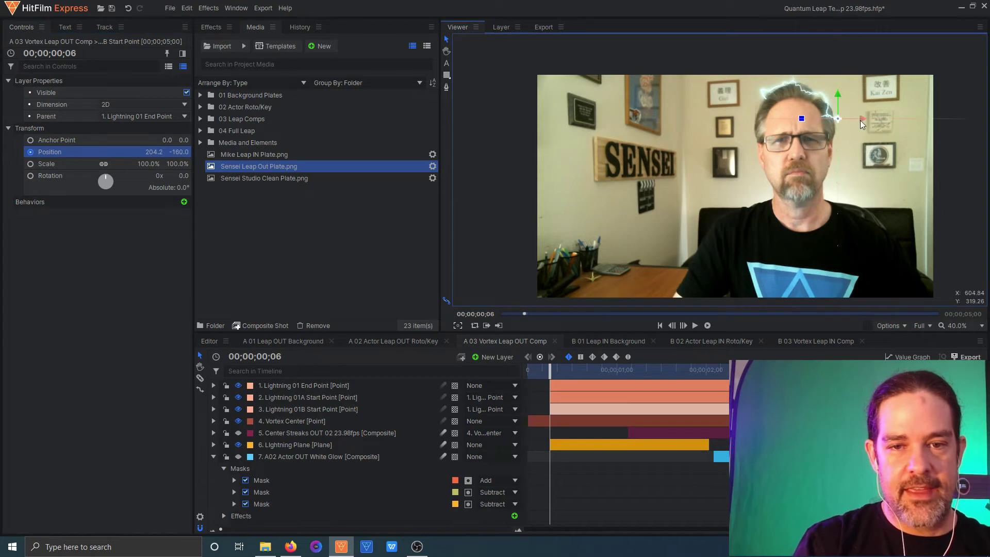
Keyframe the Lightning 01B Start Point along the actor's other side, with X at 191.7 at 00;00;00;10 and 384.2 at 00;00;01;04.
{"action": "key", "text": "Right"}
{"action": "key", "text": "Right"}
{"action": "key", "text": "Right"}
{"action": "key", "text": "Right"}
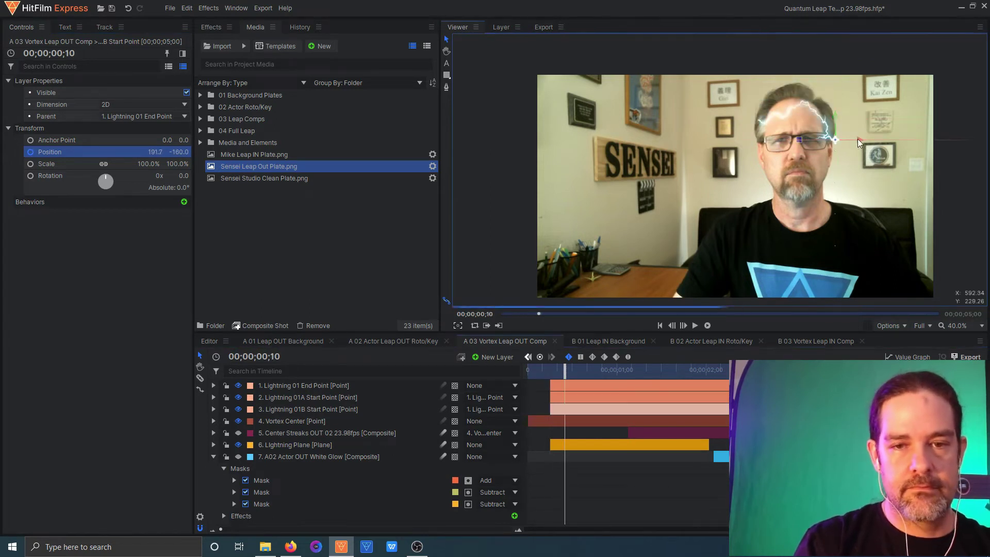
{"action": "key", "text": "Right"}
{"action": "key", "text": "Right"}
{"action": "key", "text": "Right"}
{"action": "key", "text": "Right"}
{"action": "left_click_drag", "start_coordinate": [597, 372], "coordinate": [609, 368]}
{"action": "key", "text": "Right"}
{"action": "key", "text": "Right"}
{"action": "key", "text": "Right"}
{"action": "key", "text": "Right"}
{"action": "left_click_drag", "start_coordinate": [846, 218], "coordinate": [900, 218]}
{"action": "key", "text": "Right"}
{"action": "key", "text": "Right"}
{"action": "key", "text": "Right"}
Show the Actor OUT Blue Glow layer, preview the lightning over it, and collapse the White Glow layer's properties.
{"action": "scroll", "coordinate": [266, 434], "scroll_direction": "down", "scroll_amount": 3}
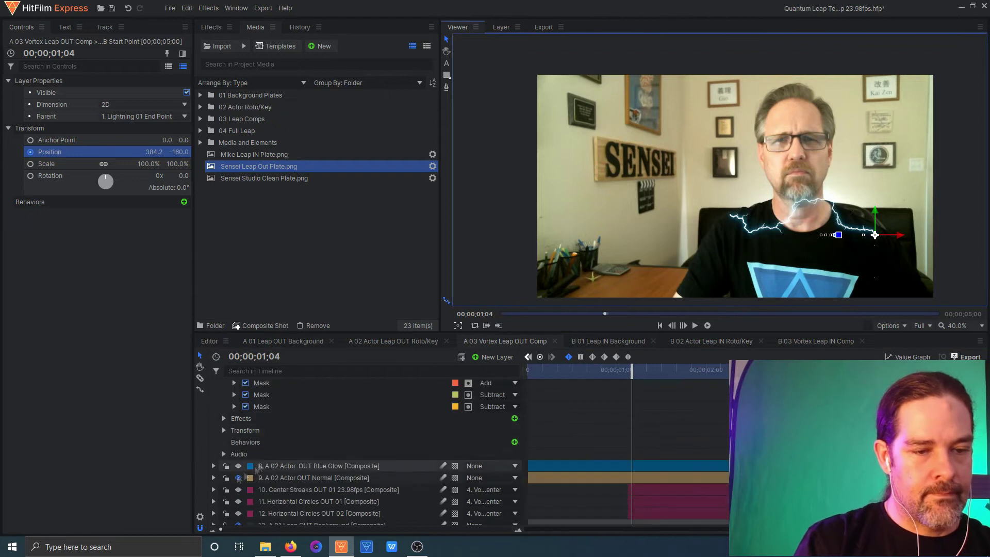
{"action": "key", "text": "space"}
{"action": "scroll", "coordinate": [299, 408], "scroll_direction": "up", "scroll_amount": 3}
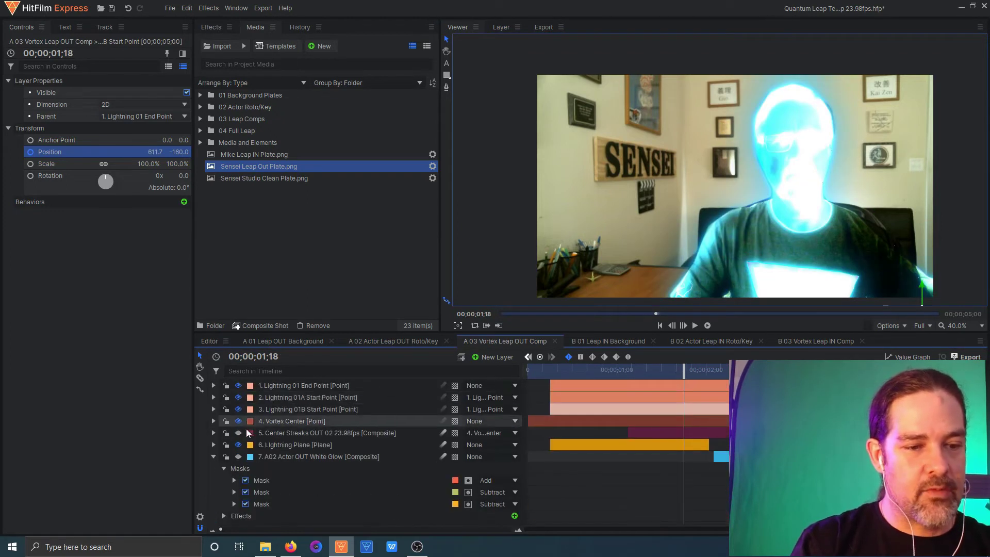
{"action": "left_click", "coordinate": [212, 456]}
Filter the Lightning Plane's controls to the seed, set Lightning 01A's seed to 3,200 and change Lightning 01B's seed as well.
{"action": "left_click", "coordinate": [222, 445]}
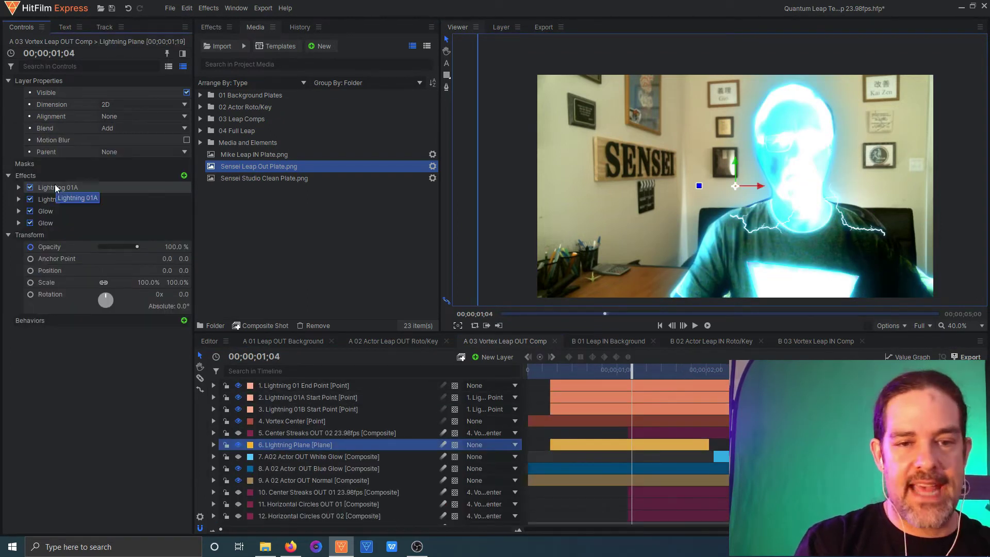
{"action": "left_click", "coordinate": [61, 199]}
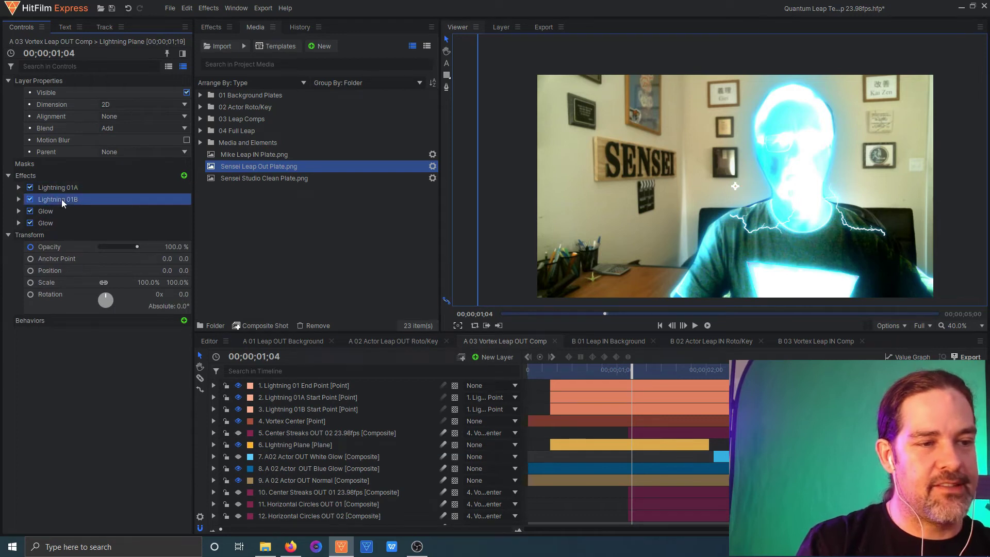
{"action": "left_click", "coordinate": [61, 191], "text": "ctrl"}
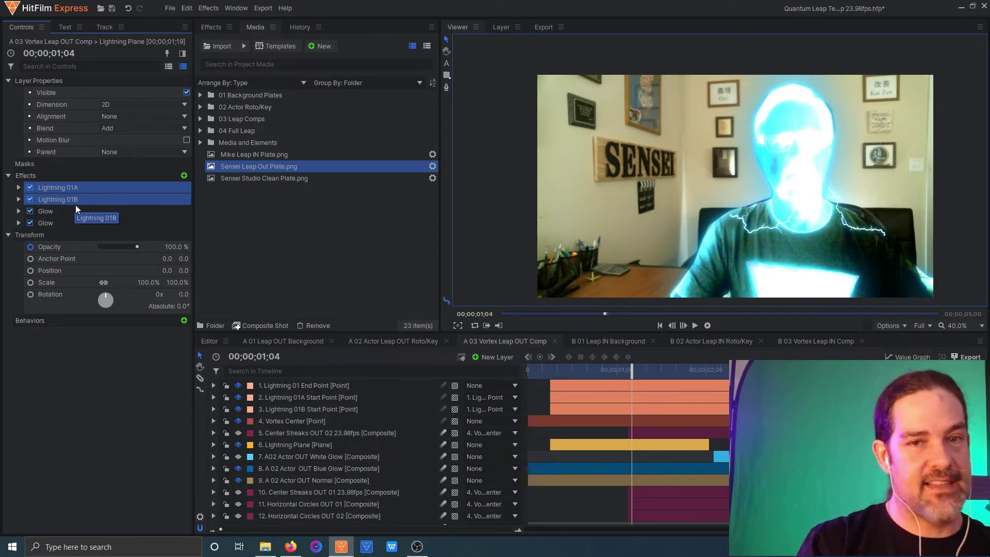
{"action": "left_click", "coordinate": [82, 66]}
{"action": "type", "text": "seed"}
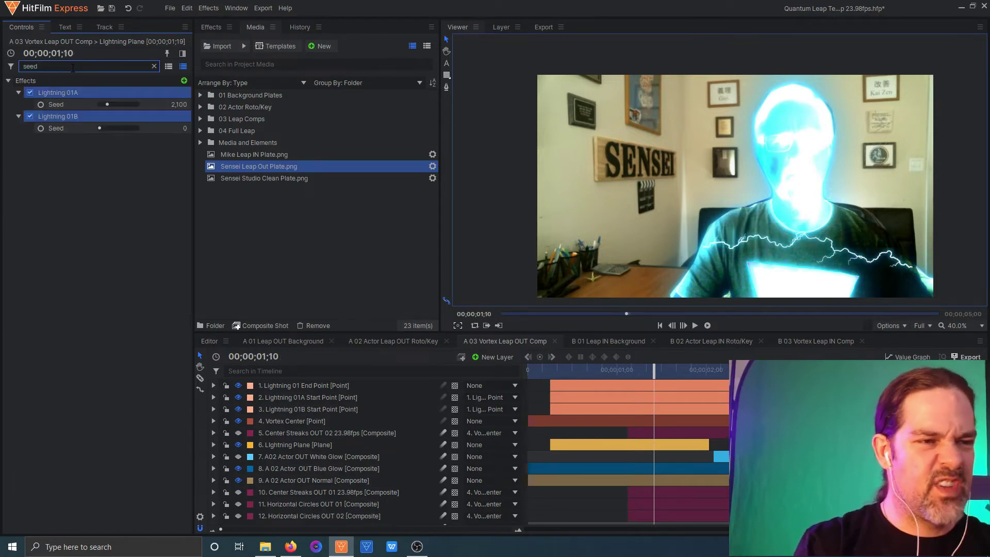
{"action": "left_click", "coordinate": [110, 105]}
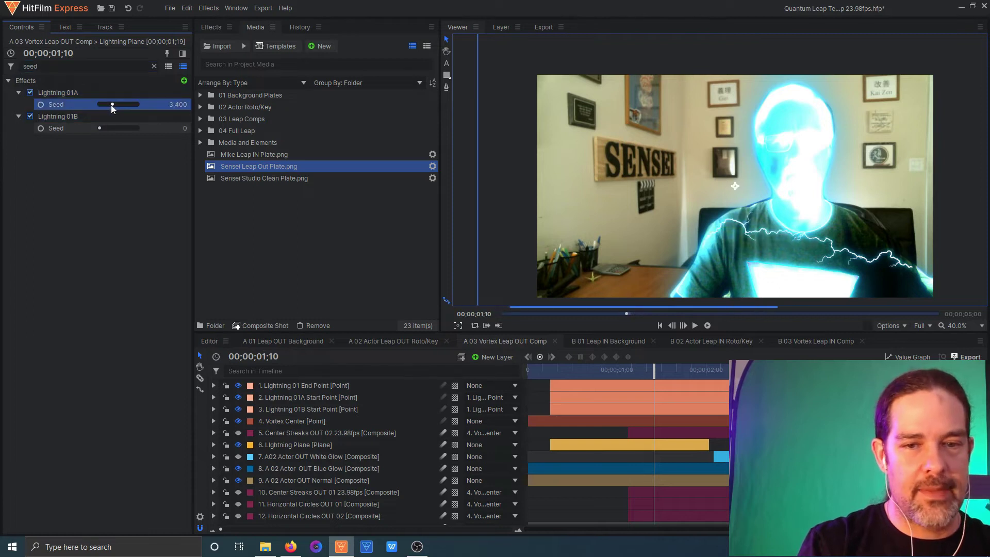
{"action": "left_click", "coordinate": [110, 104]}
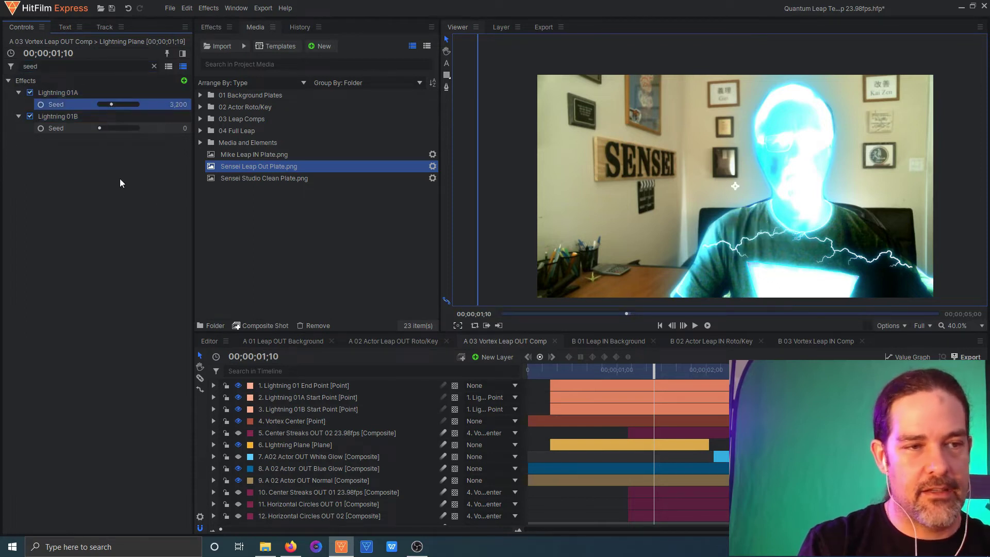
{"action": "left_click", "coordinate": [103, 129]}
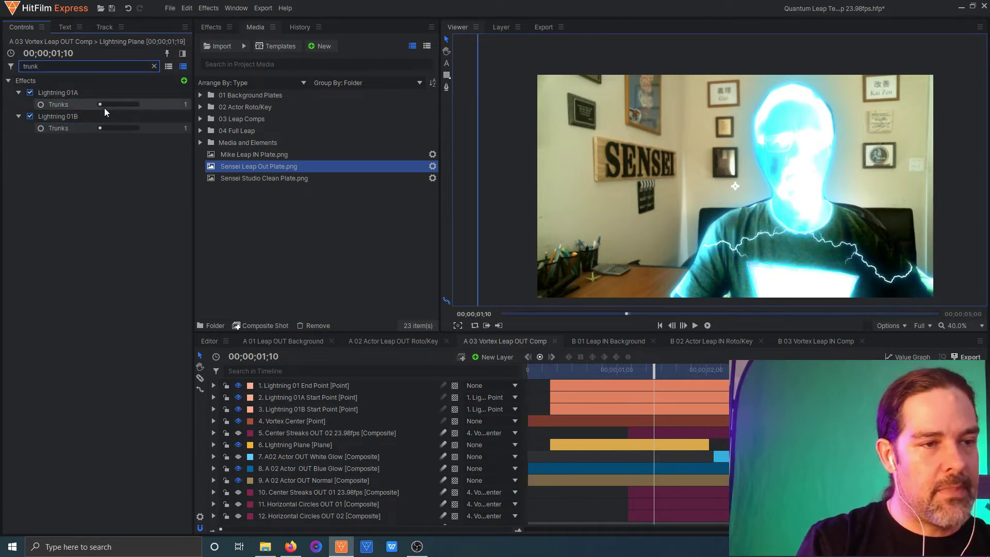
Set the trunks to 8 for Lightning 01A and 9 for Lightning 01B, and preview the denser lightning through 00;00;02;03.
{"action": "left_click", "coordinate": [104, 107]}
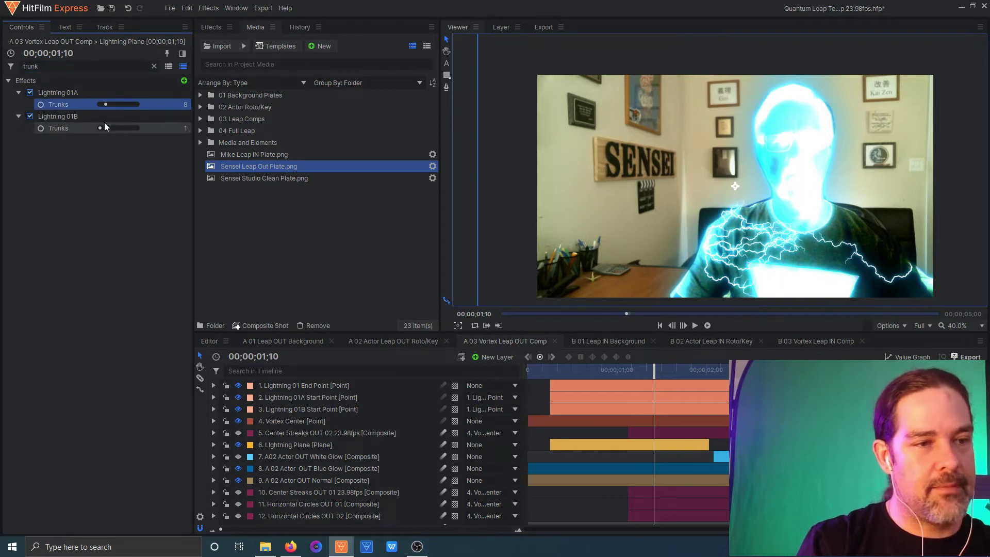
{"action": "left_click", "coordinate": [104, 127]}
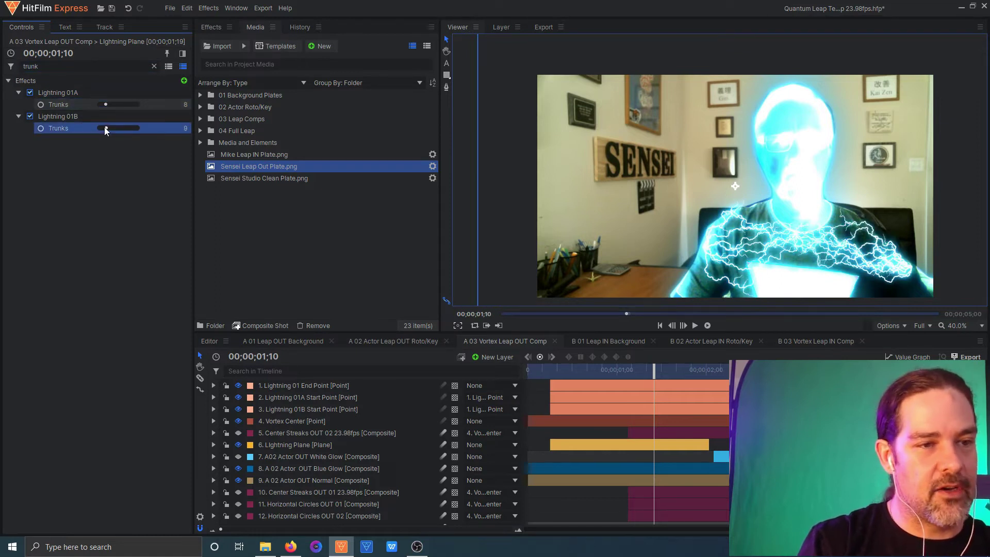
{"action": "left_click_drag", "start_coordinate": [659, 378], "coordinate": [717, 358]}
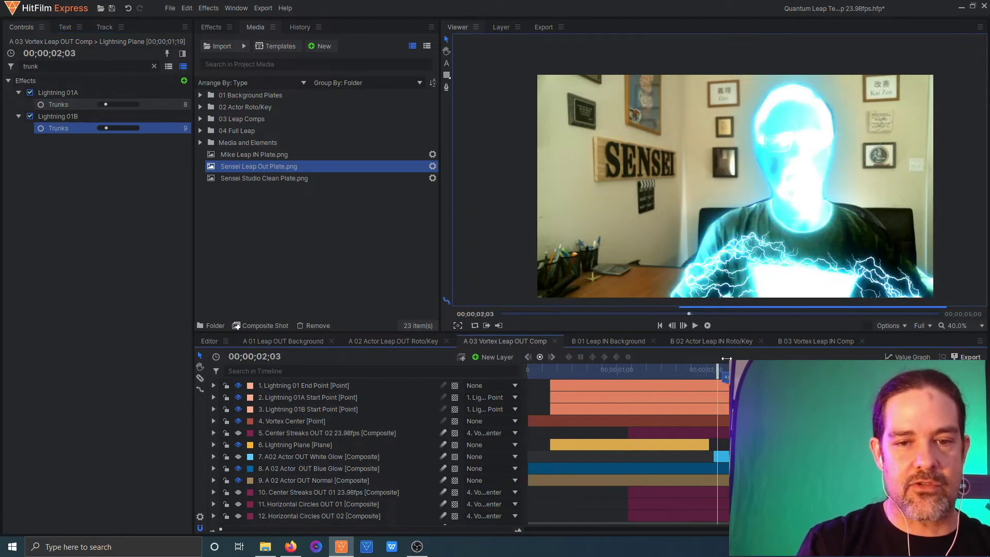
Show the hidden Center Streaks OUT and Horizontal Circles OUT layers and preview the full vortex from the start.
{"action": "key", "text": "Home"}
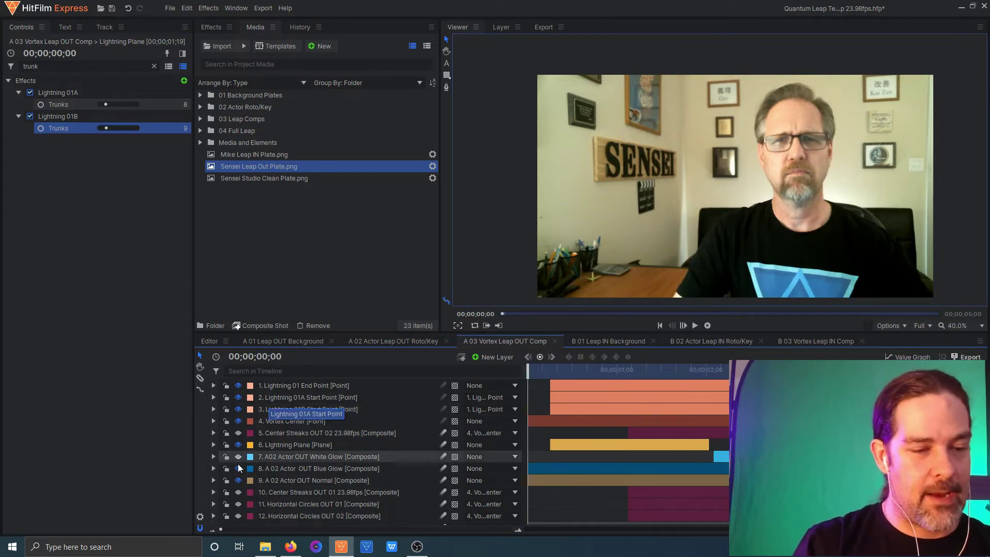
{"action": "left_click", "coordinate": [238, 434]}
{"action": "left_click", "coordinate": [239, 492]}
{"action": "left_click", "coordinate": [239, 504]}
{"action": "left_click", "coordinate": [239, 516]}
{"action": "scroll", "coordinate": [374, 437], "scroll_direction": "down", "scroll_amount": 1}
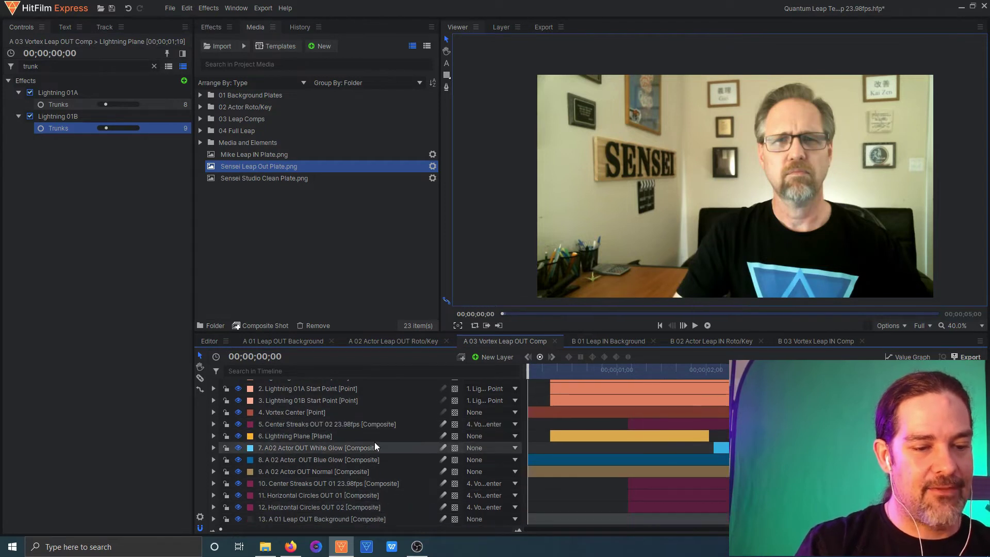
{"action": "left_click_drag", "start_coordinate": [531, 371], "coordinate": [755, 371]}
In the B 01 Leap IN Background comp, add Sensei Studio Clean Plate.png beneath the placeholder text and hide the text.
{"action": "left_click", "coordinate": [609, 341]}
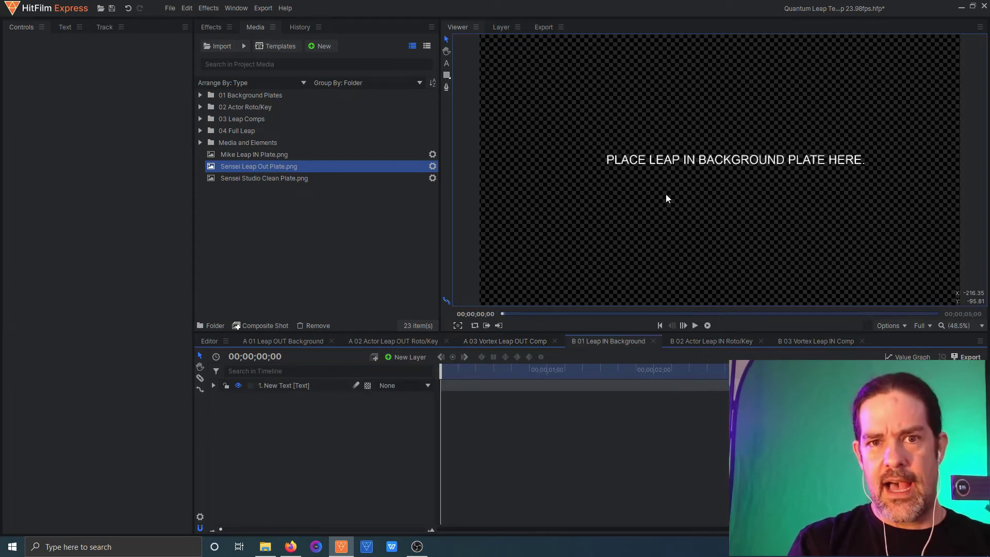
{"action": "left_click_drag", "start_coordinate": [272, 178], "coordinate": [277, 404]}
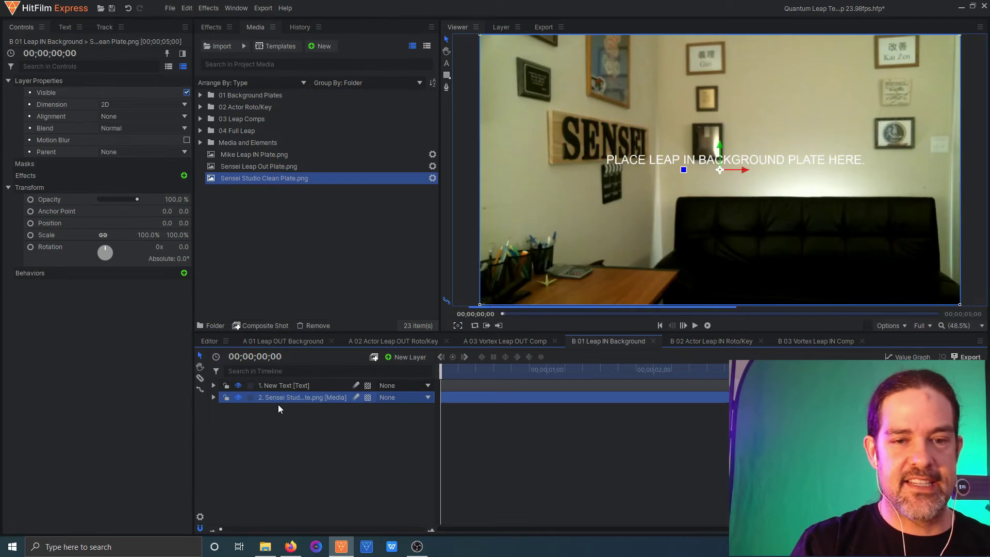
{"action": "left_click", "coordinate": [239, 385]}
In the B 02 Actor Leap IN Roto/Key comp, add the green-screen Leap IN plate beneath the placeholder text and hide the text.
{"action": "left_click", "coordinate": [695, 341]}
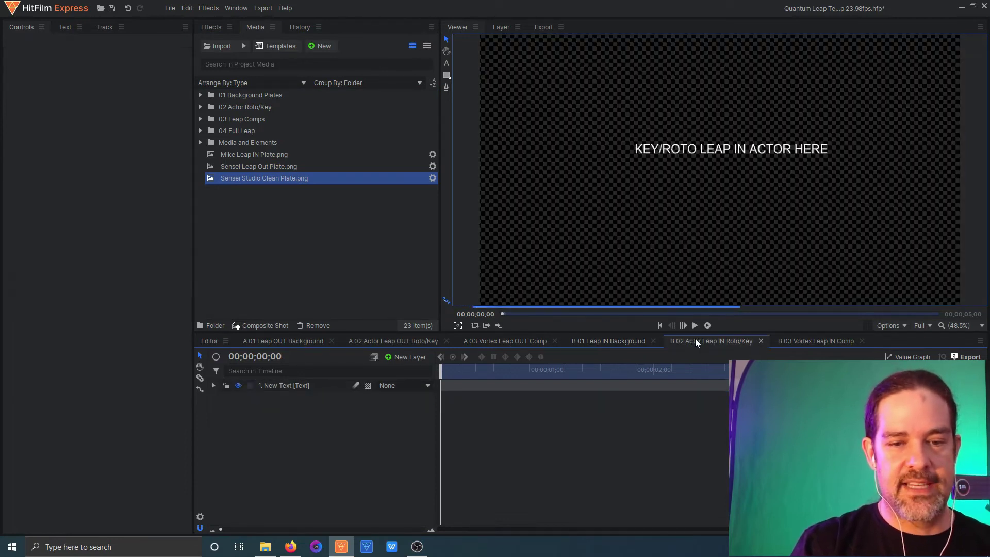
{"action": "left_click", "coordinate": [262, 156]}
{"action": "left_click_drag", "start_coordinate": [262, 157], "coordinate": [322, 403]}
{"action": "left_click", "coordinate": [238, 386]}
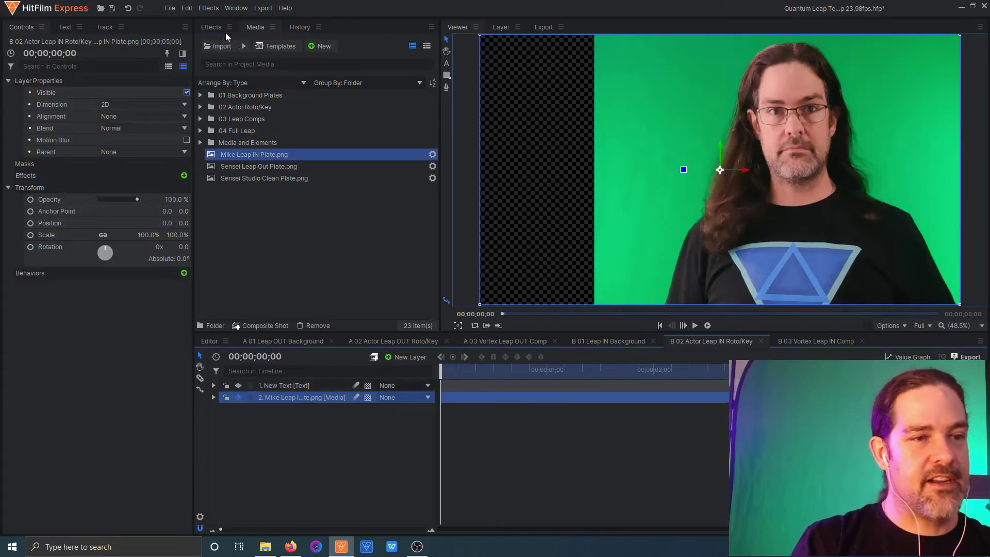
Find the Greenscreen Key preset, apply it to the Leap IN plate and collapse the layer's properties.
{"action": "left_click", "coordinate": [210, 28]}
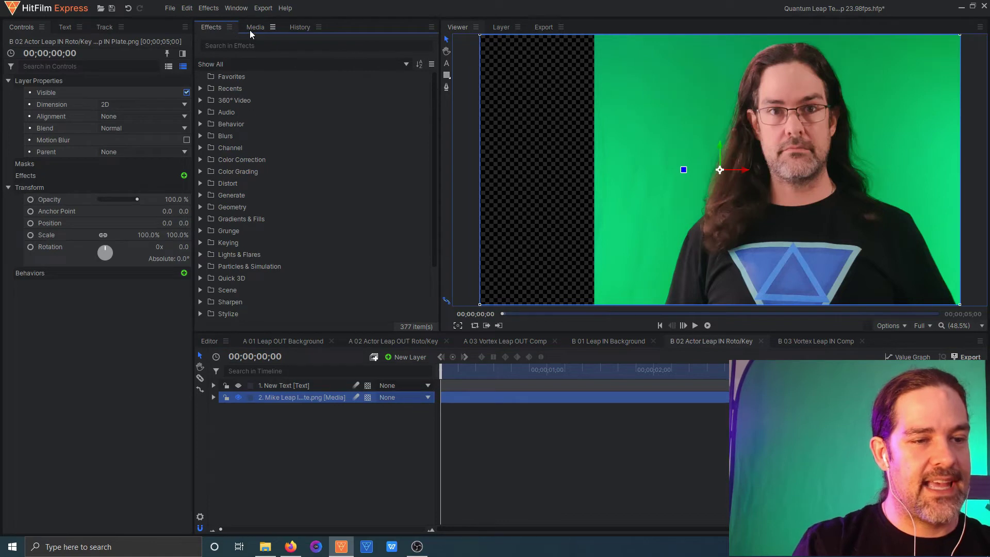
{"action": "left_click", "coordinate": [237, 46]}
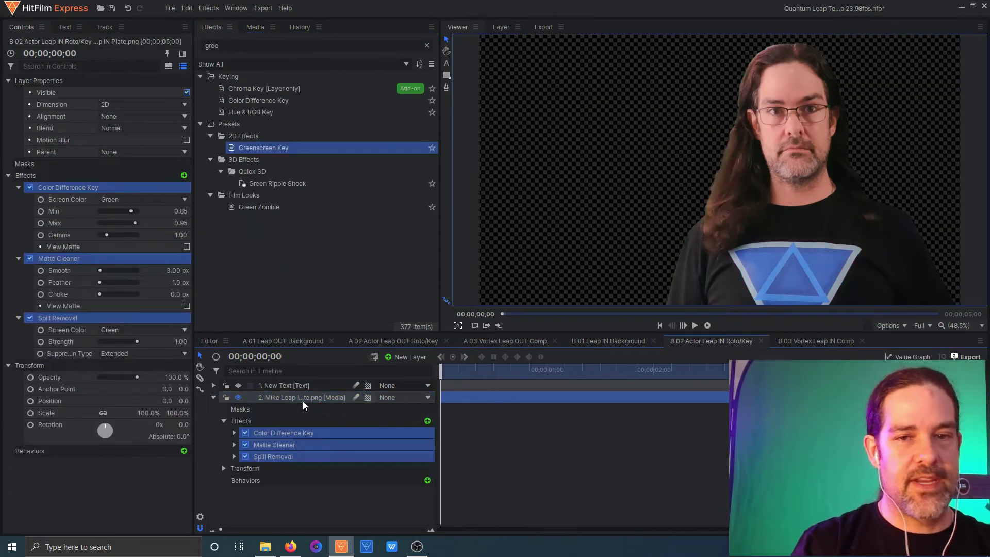
{"action": "left_click", "coordinate": [210, 397]}
In the B 03 Vortex Leap IN comp, hide the center streaks, horizontal circles and blue glow layers, keeping the White Glow layer visible.
{"action": "left_click", "coordinate": [809, 339]}
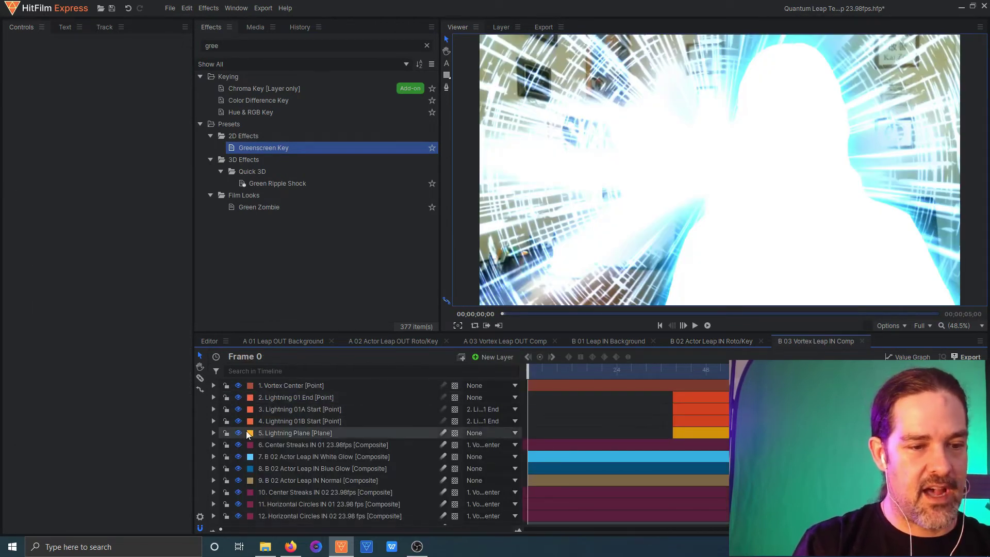
{"action": "scroll", "coordinate": [299, 405], "scroll_direction": "down", "scroll_amount": 1}
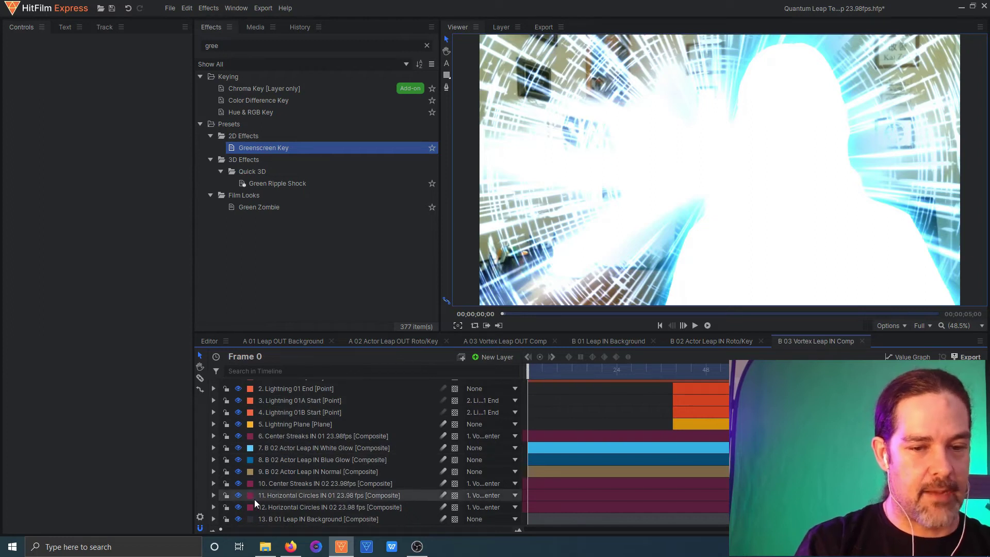
{"action": "left_click_drag", "start_coordinate": [240, 507], "coordinate": [240, 485]}
{"action": "left_click_drag", "start_coordinate": [239, 436], "coordinate": [240, 460]}
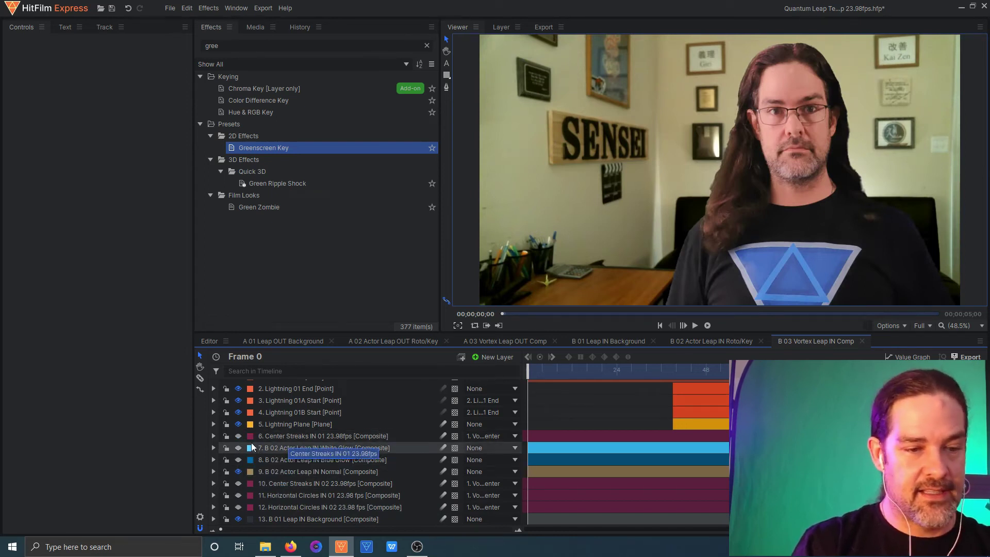
{"action": "left_click", "coordinate": [239, 448]}
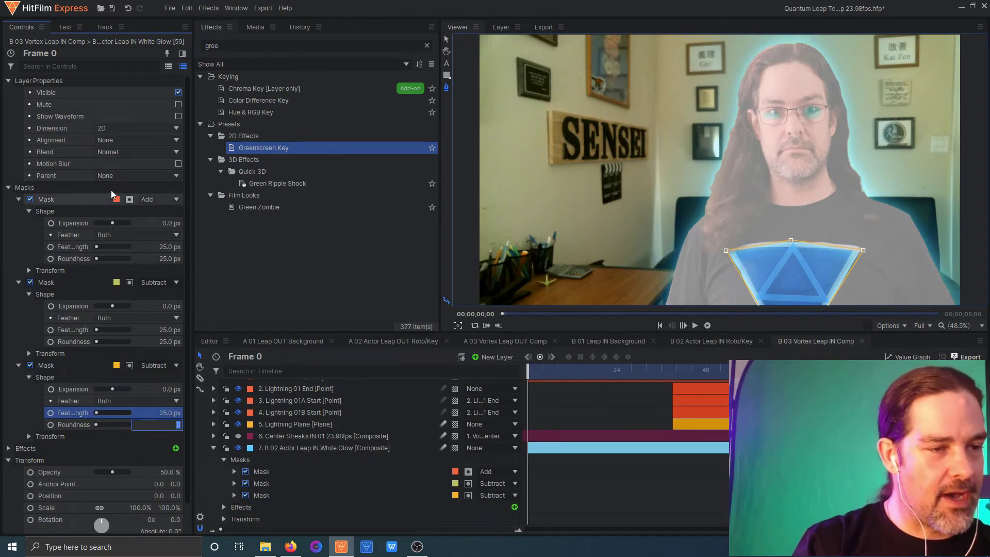
At frame 0, enable expansion keyframes on the three White Glow masks and set them to -20, -26 and -158 px.
{"action": "left_click", "coordinate": [38, 66]}
{"action": "type", "text": "expas"}
{"action": "key", "text": "BackSpace"}
{"action": "type", "text": "n"}
{"action": "left_click", "coordinate": [51, 116]}
{"action": "left_click", "coordinate": [51, 152]}
{"action": "left_click", "coordinate": [51, 187]}
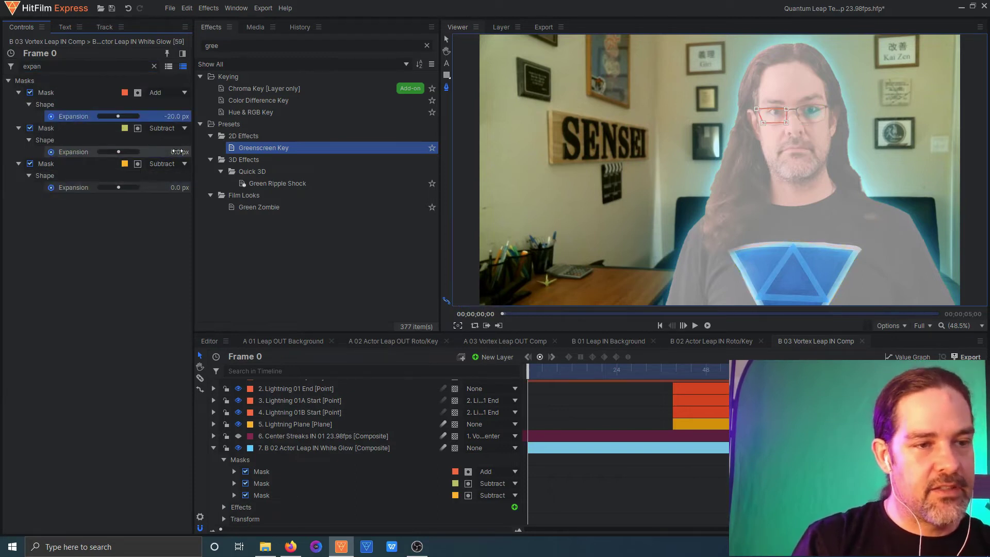
{"action": "left_click_drag", "start_coordinate": [177, 151], "coordinate": [170, 152]}
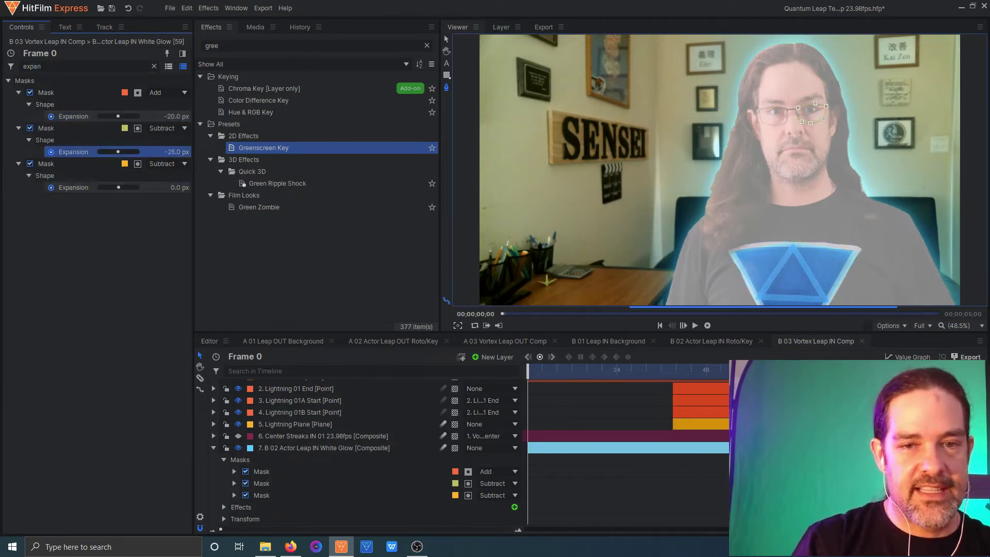
{"action": "left_click_drag", "start_coordinate": [176, 187], "coordinate": [115, 188]}
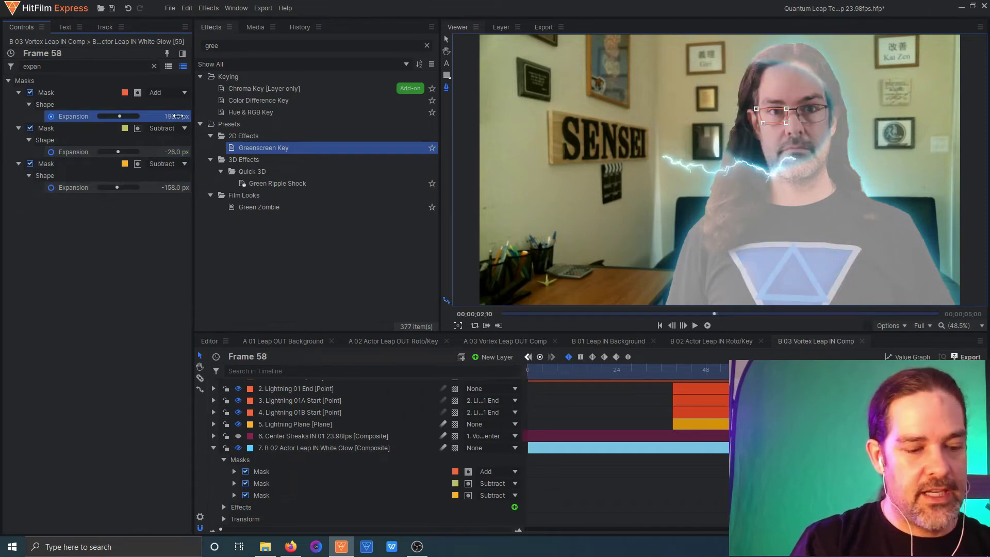
Draw a Subtract mask around the actor's head and hair on the White Glow layer, with 25 px feather, 15 px roundness and -44 px expansion.
{"action": "left_click", "coordinate": [25, 81]}
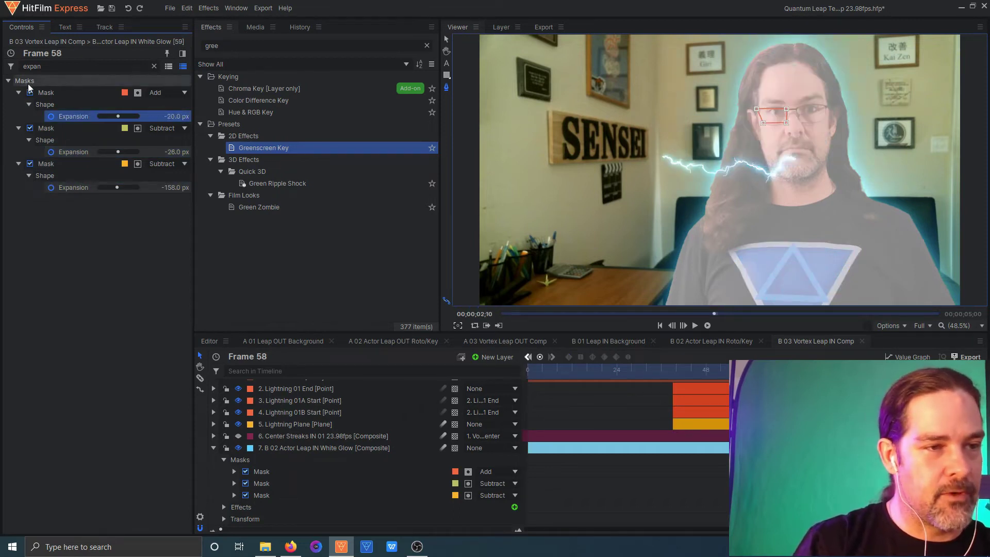
{"action": "left_click", "coordinate": [708, 251]}
{"action": "left_click", "coordinate": [704, 229]}
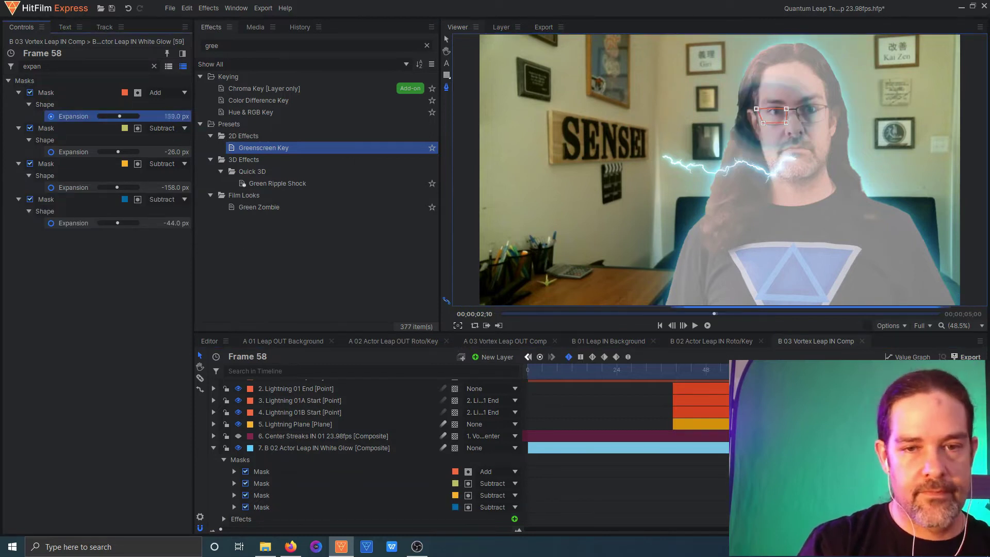
At frame 58, set the expansion of the four White Glow masks to 362, 379, 103 and 474 px.
{"action": "left_click_drag", "start_coordinate": [177, 116], "coordinate": [204, 116]}
{"action": "left_click_drag", "start_coordinate": [176, 151], "coordinate": [217, 151]}
{"action": "left_click_drag", "start_coordinate": [177, 187], "coordinate": [206, 187]}
{"action": "left_click_drag", "start_coordinate": [177, 223], "coordinate": [252, 223]}
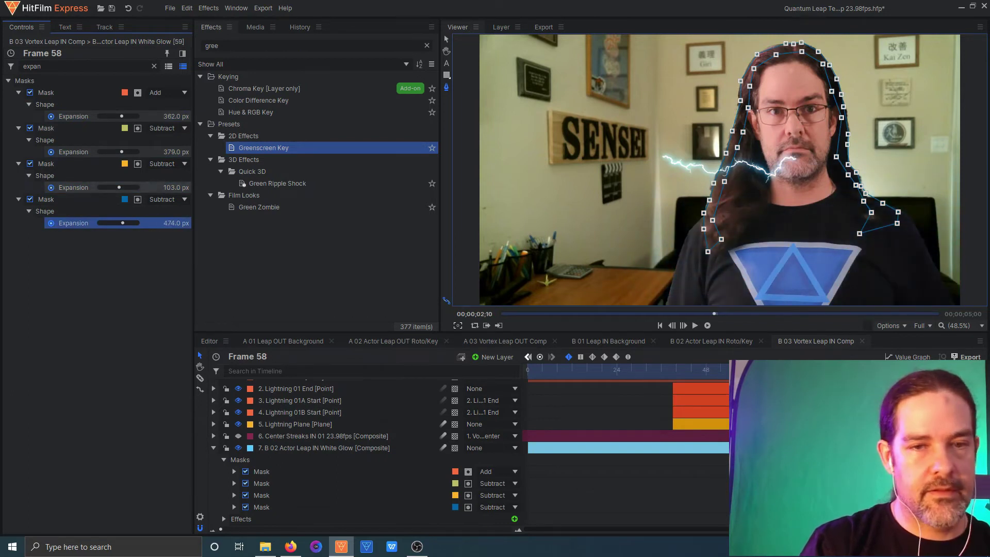
Clear the property filter, return to frame 0, set the White Glow layer's opacity to 100% and collapse the layer.
{"action": "left_click", "coordinate": [154, 66]}
{"action": "key", "text": "Home"}
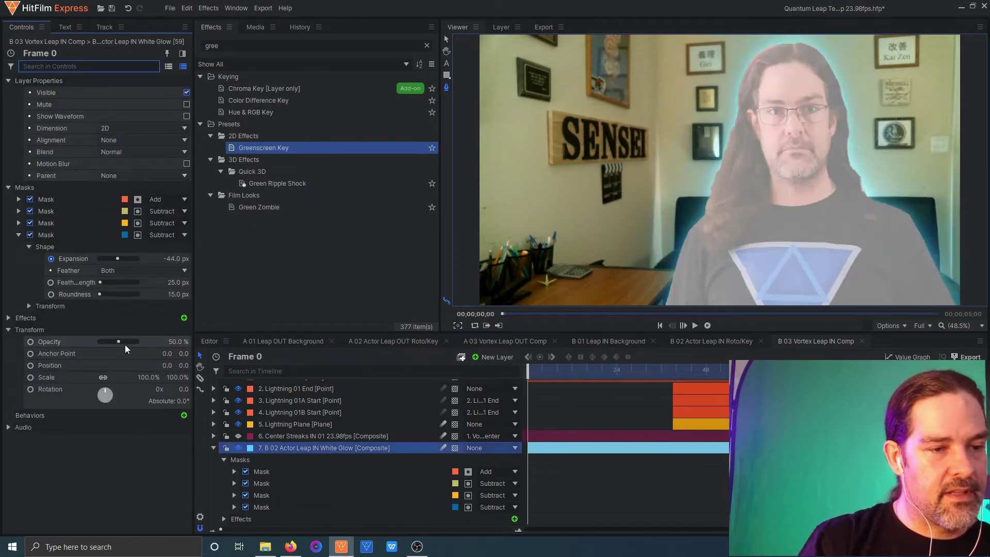
{"action": "left_click", "coordinate": [143, 339]}
{"action": "left_click_drag", "start_coordinate": [144, 339], "coordinate": [275, 324]}
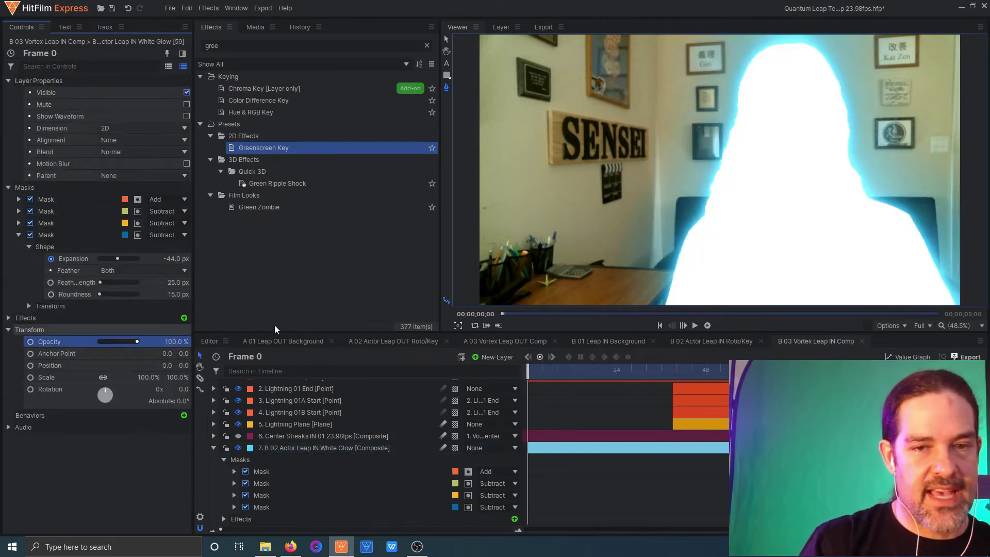
{"action": "left_click", "coordinate": [213, 448]}
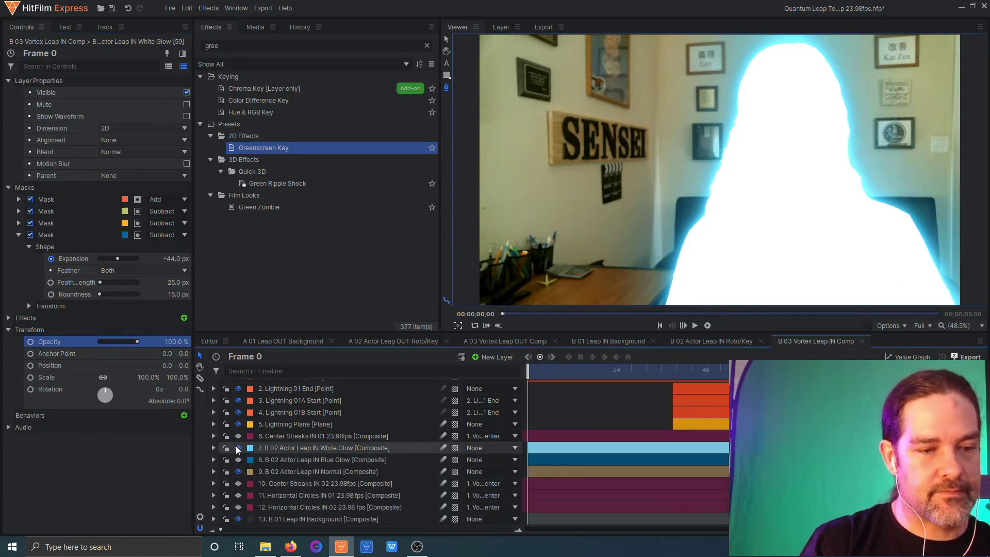
At frame 40, move the Lightning 01 End point down to the actor's upper chest, at about 12, -220.
{"action": "left_click", "coordinate": [676, 370]}
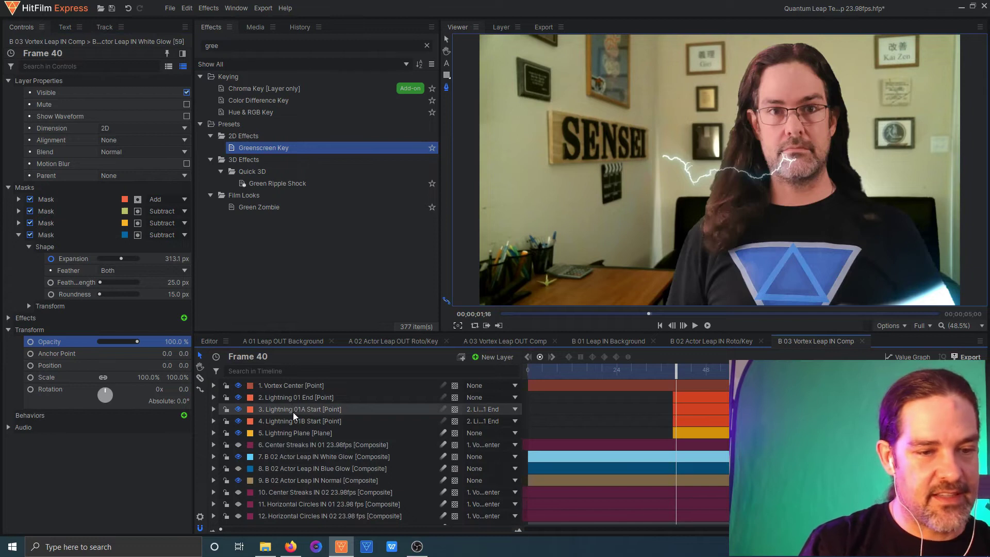
{"action": "left_click", "coordinate": [289, 429]}
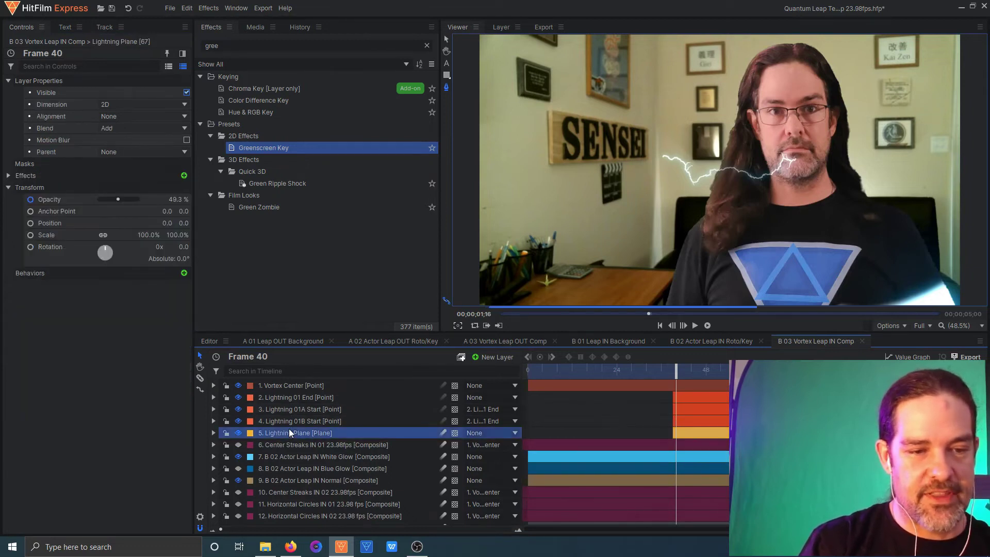
{"action": "left_click", "coordinate": [283, 400]}
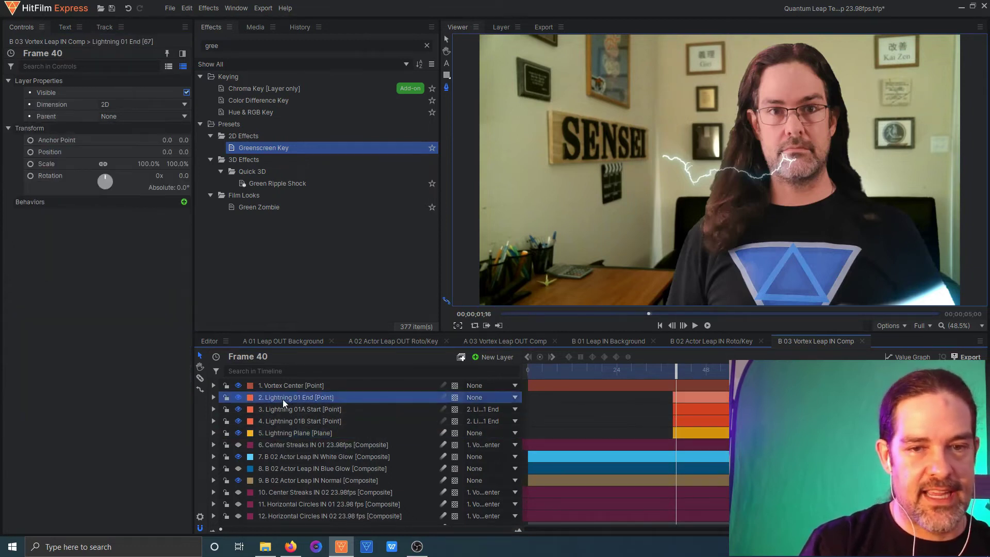
{"action": "left_click", "coordinate": [447, 38]}
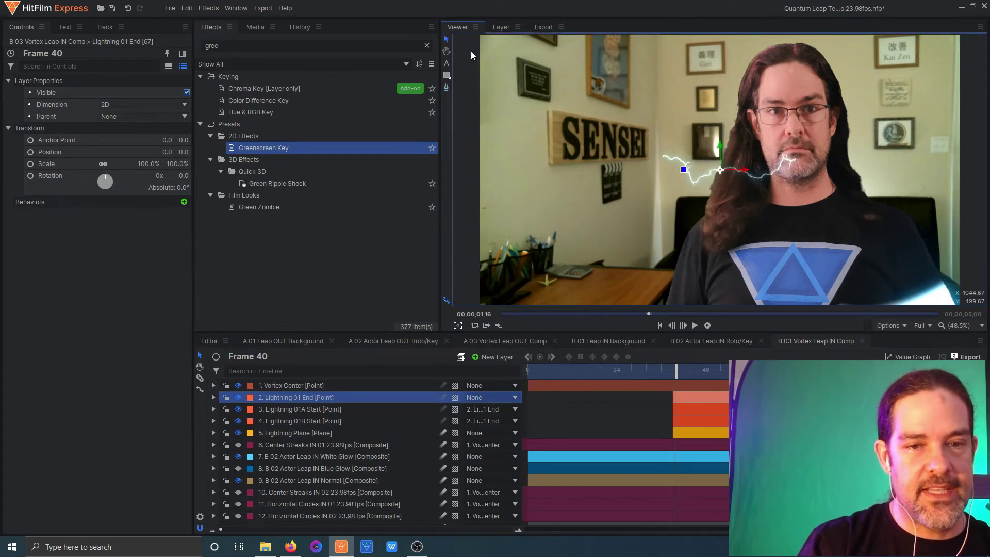
{"action": "left_click_drag", "start_coordinate": [742, 172], "coordinate": [708, 202]}
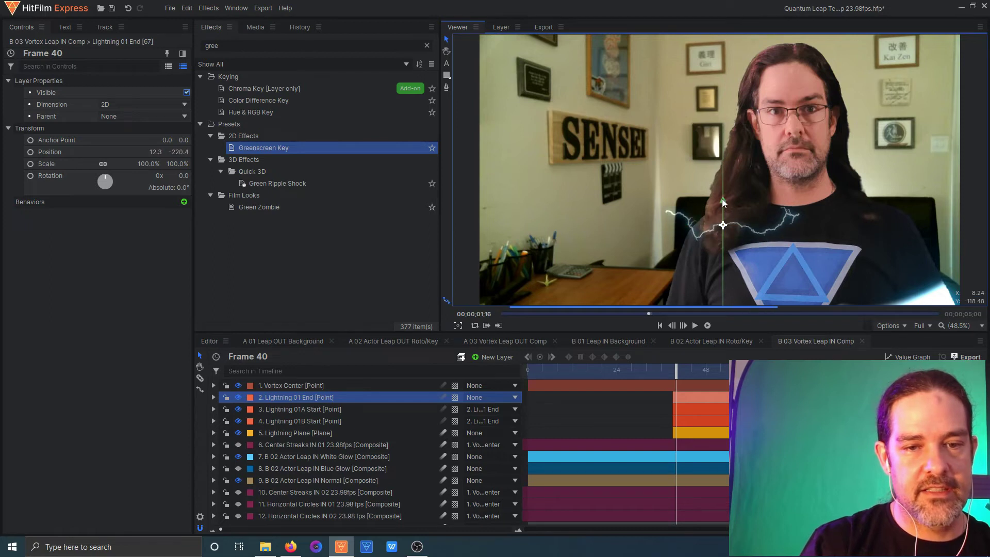
Keyframe the Lightning 01A Start point's position from frame 40 to frame 101, carrying it over the actor's head and down to the opposite shoulder.
{"action": "left_click", "coordinate": [295, 411]}
{"action": "left_click", "coordinate": [32, 150]}
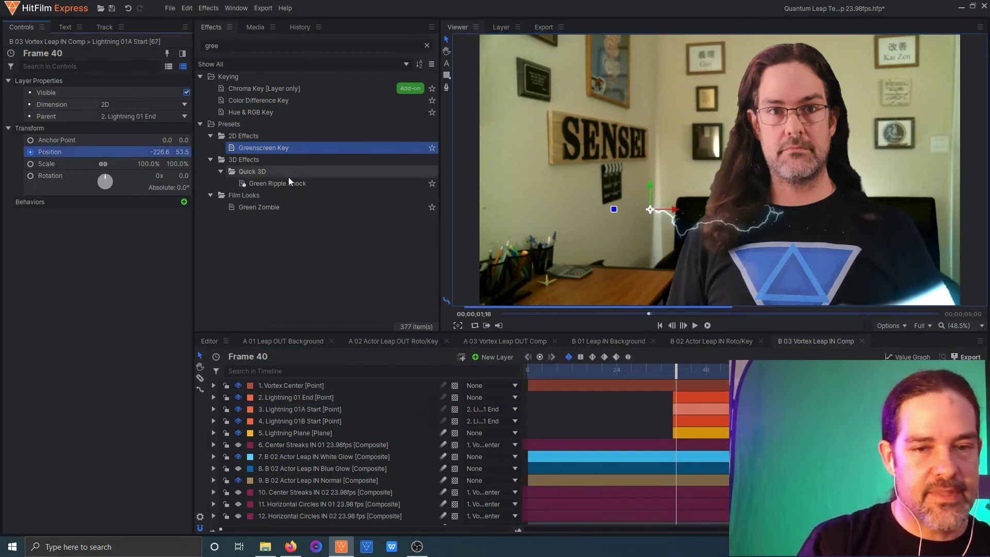
{"action": "key", "text": "Right"}
{"action": "key", "text": "Right"}
{"action": "key", "text": "Right"}
{"action": "key", "text": "Right"}
{"action": "key", "text": "Right"}
{"action": "key", "text": "Right"}
{"action": "key", "text": "Right"}
{"action": "key", "text": "Right"}
{"action": "key", "text": "Right"}
{"action": "key", "text": "Right"}
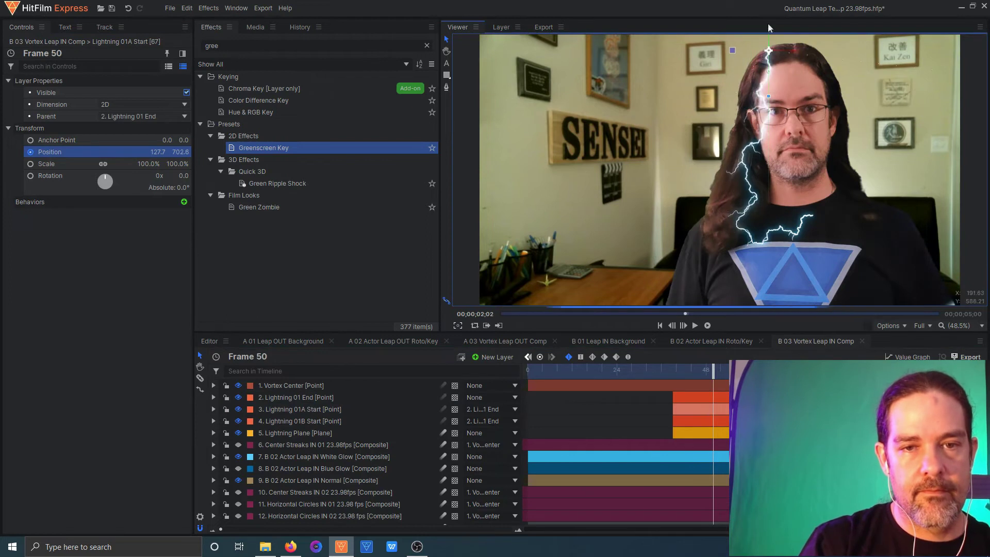
{"action": "key", "text": "Right"}
{"action": "key", "text": "Right"}
{"action": "key", "text": "Right"}
{"action": "key", "text": "Right"}
{"action": "key", "text": "Right"}
{"action": "key", "text": "Right"}
{"action": "key", "text": "Right"}
{"action": "scroll", "coordinate": [781, 98], "scroll_direction": "down", "scroll_amount": 1}
{"action": "key", "text": "Right"}
{"action": "key", "text": "Right"}
{"action": "key", "text": "Right"}
{"action": "key", "text": "Right"}
{"action": "key", "text": "Right"}
{"action": "key", "text": "Right"}
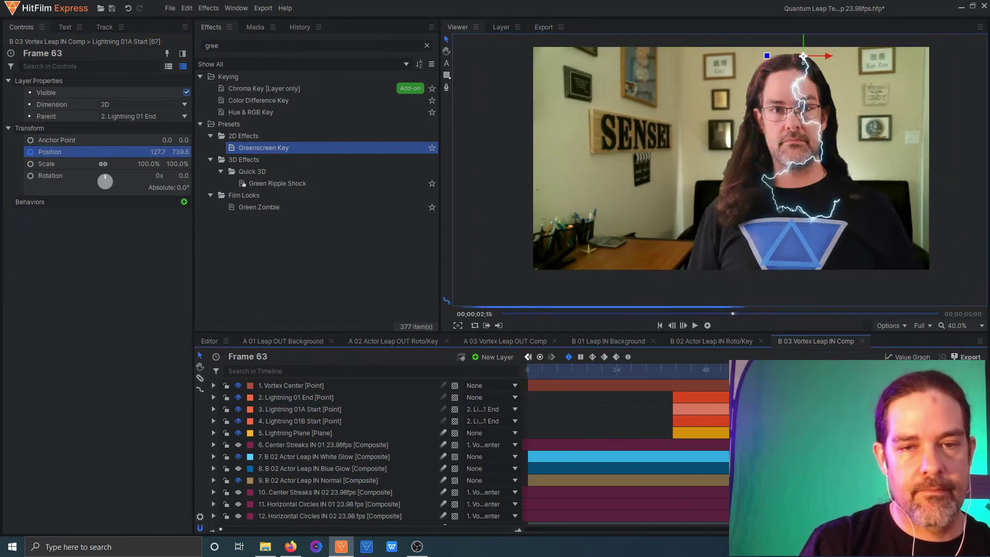
{"action": "key", "text": "Right"}
{"action": "key", "text": "Right"}
{"action": "key", "text": "Right"}
{"action": "key", "text": "Right"}
{"action": "key", "text": "Right"}
{"action": "key", "text": "Right"}
{"action": "key", "text": "Right"}
{"action": "key", "text": "Right"}
{"action": "key", "text": "Right"}
{"action": "key", "text": "Right"}
{"action": "key", "text": "Right"}
{"action": "key", "text": "Right"}
{"action": "key", "text": "Right"}
{"action": "key", "text": "Right"}
{"action": "key", "text": "Right"}
{"action": "key", "text": "Right"}
{"action": "key", "text": "Right"}
{"action": "key", "text": "Right"}
{"action": "key", "text": "Right"}
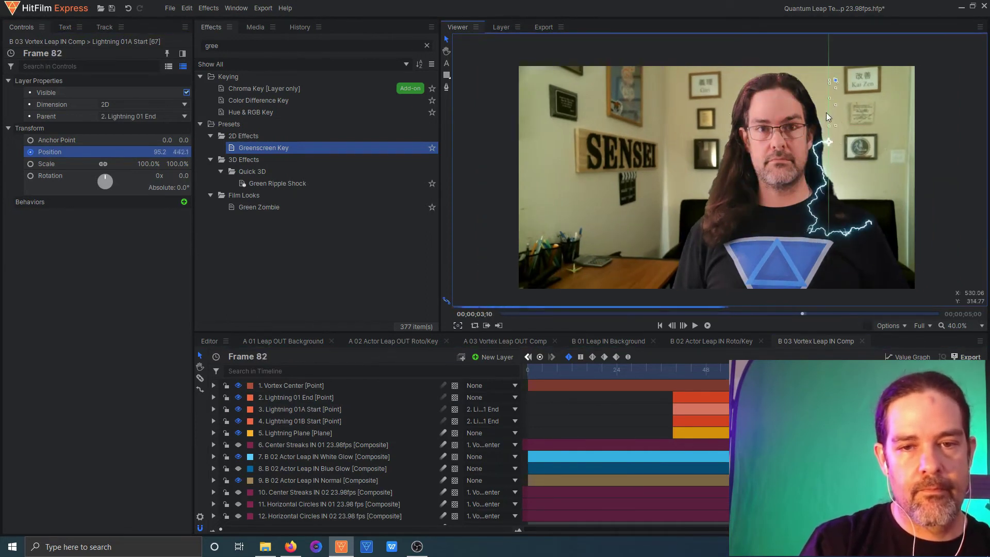
{"action": "key", "text": "Right"}
{"action": "key", "text": "Right"}
{"action": "key", "text": "Right"}
{"action": "key", "text": "Right"}
{"action": "key", "text": "Right"}
{"action": "key", "text": "Right"}
{"action": "key", "text": "Right"}
{"action": "key", "text": "Right"}
{"action": "key", "text": "Right"}
{"action": "key", "text": "Right"}
{"action": "key", "text": "Right"}
{"action": "key", "text": "Right"}
{"action": "key", "text": "Right"}
{"action": "key", "text": "Right"}
{"action": "key", "text": "Right"}
{"action": "key", "text": "Right"}
{"action": "key", "text": "Right"}
{"action": "key", "text": "Right"}
{"action": "key", "text": "Right"}
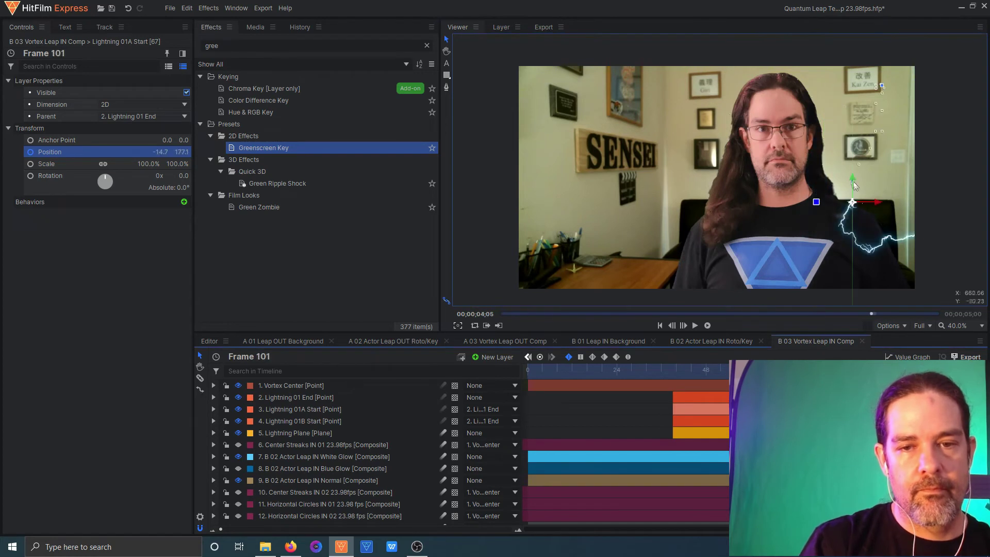
At frame 40, enable position keyframing on Lightning 01B Start, move it to about -154.6, -360.6 below the actor's arm and scrub through the lightning.
{"action": "left_click_drag", "start_coordinate": [702, 371], "coordinate": [676, 371]}
{"action": "left_click", "coordinate": [299, 423]}
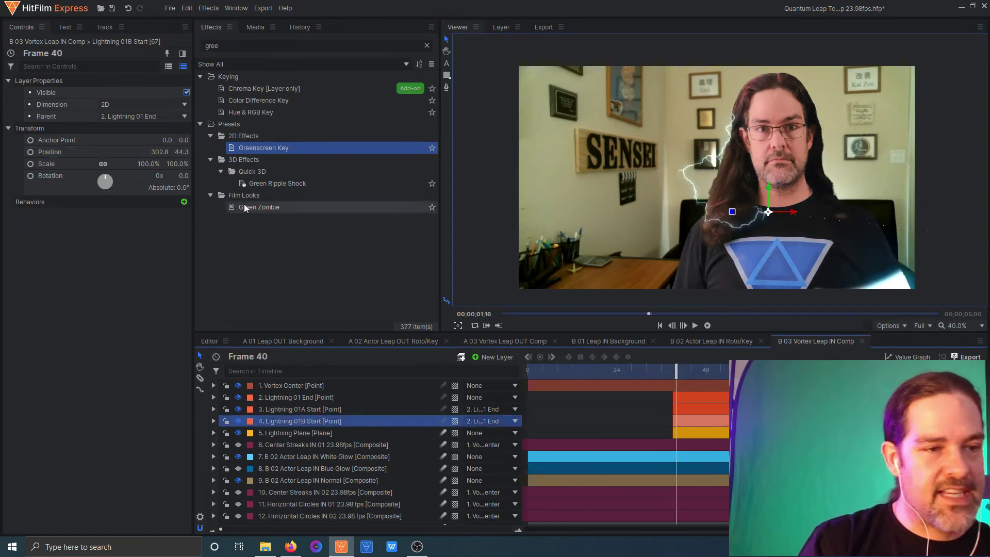
{"action": "left_click", "coordinate": [32, 153]}
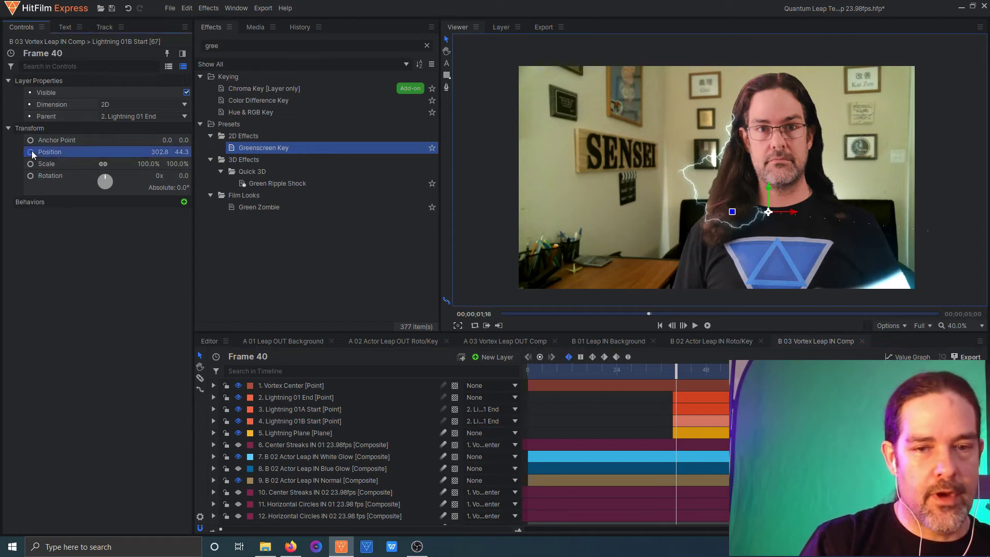
{"action": "left_click_drag", "start_coordinate": [761, 190], "coordinate": [701, 296]}
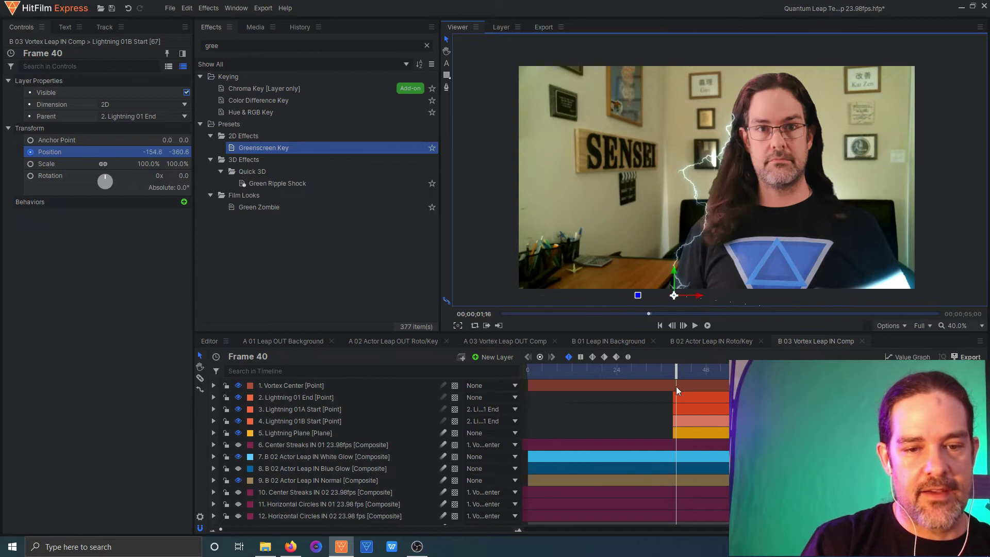
{"action": "left_click_drag", "start_coordinate": [679, 377], "coordinate": [934, 345]}
At frame 0, make the hidden center streaks, horizontal circles and Blue Glow layers visible again.
{"action": "key", "text": "Home"}
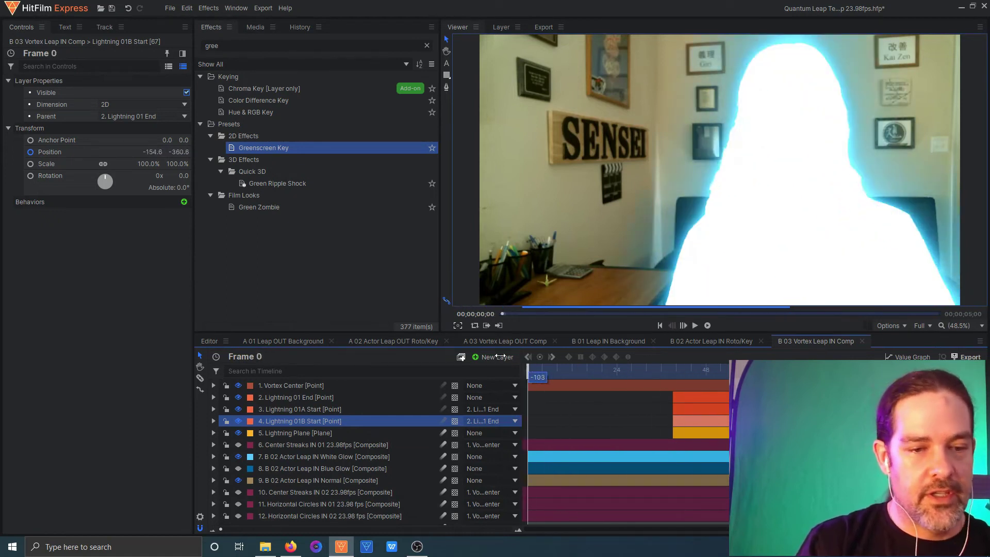
{"action": "left_click_drag", "start_coordinate": [238, 444], "coordinate": [239, 516]}
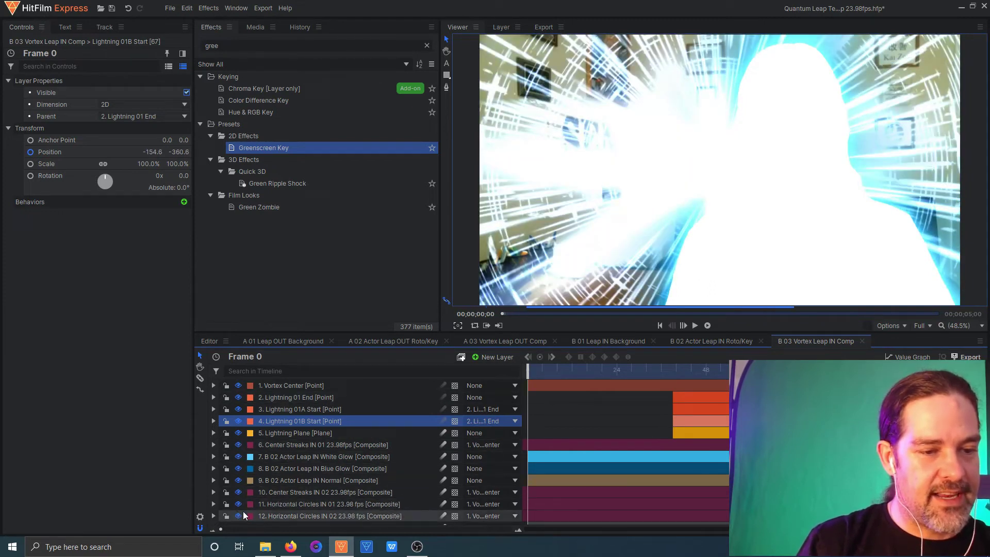
{"action": "scroll", "coordinate": [375, 448], "scroll_direction": "down", "scroll_amount": 1}
{"action": "scroll", "coordinate": [307, 406], "scroll_direction": "up", "scroll_amount": 1}
Move the Vortex Center point onto the actor's face, at about 278, 214.
{"action": "left_click", "coordinate": [284, 385]}
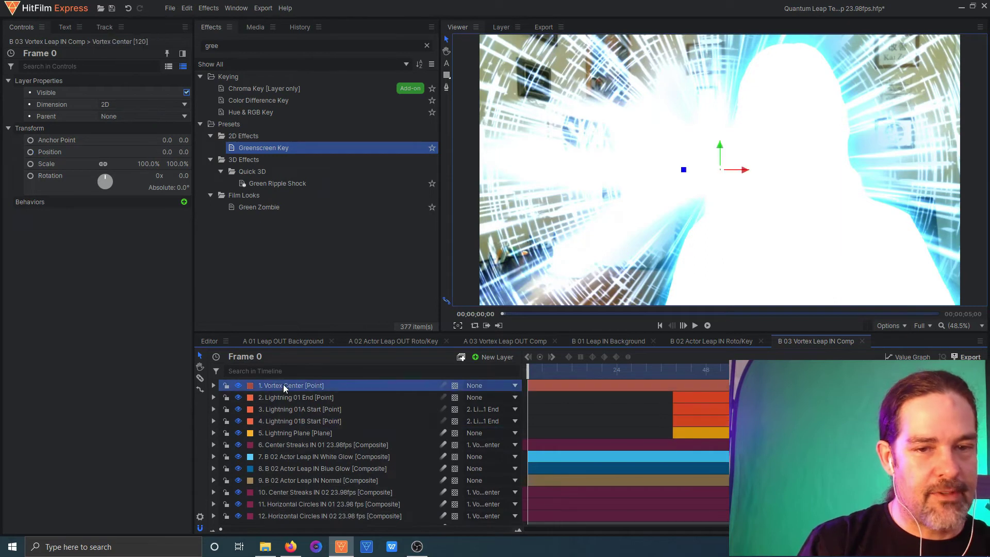
{"action": "left_click_drag", "start_coordinate": [743, 169], "coordinate": [790, 93]}
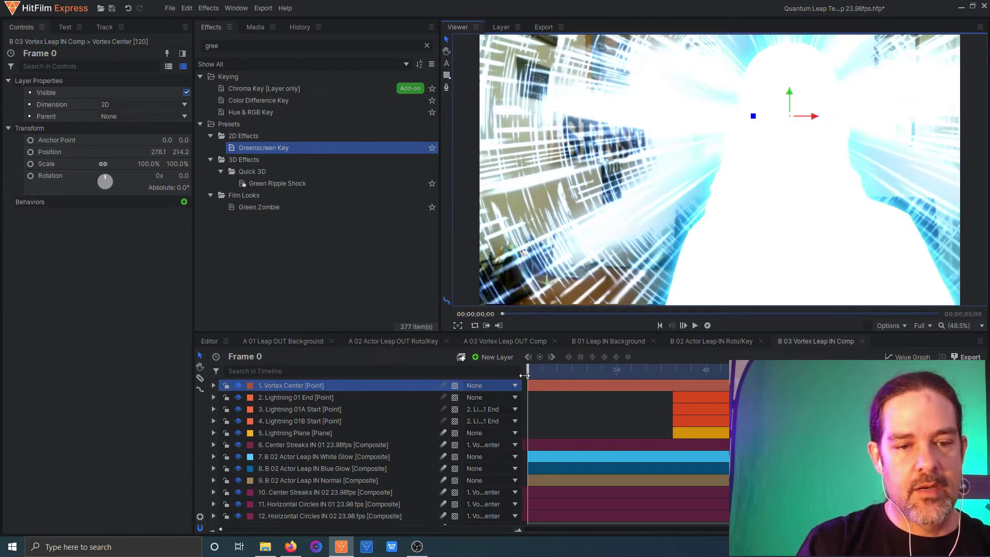
{"action": "left_click_drag", "start_coordinate": [533, 369], "coordinate": [222, 333]}
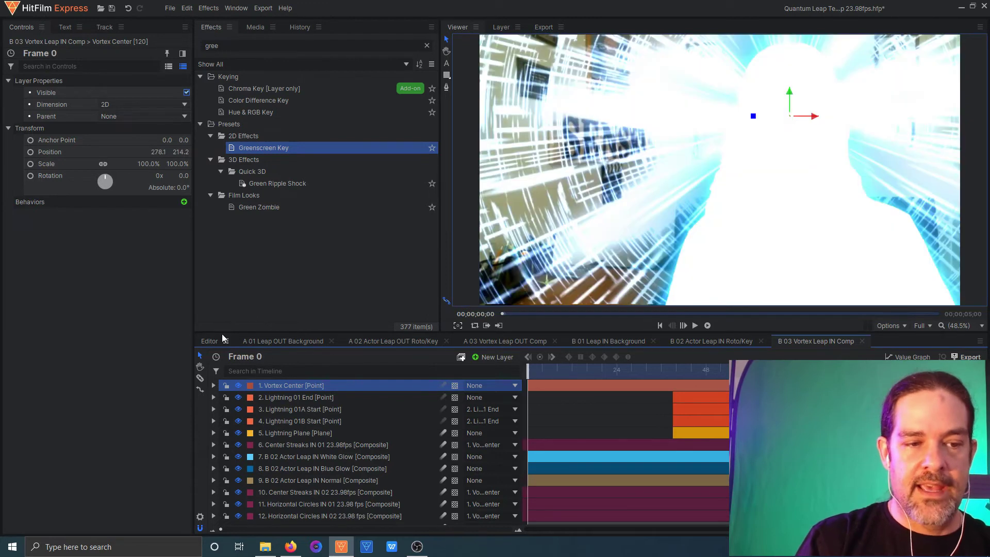
Open the AB 04 Final Leap comp from the main editor timeline and scrub through the combined leap.
{"action": "left_click", "coordinate": [208, 341]}
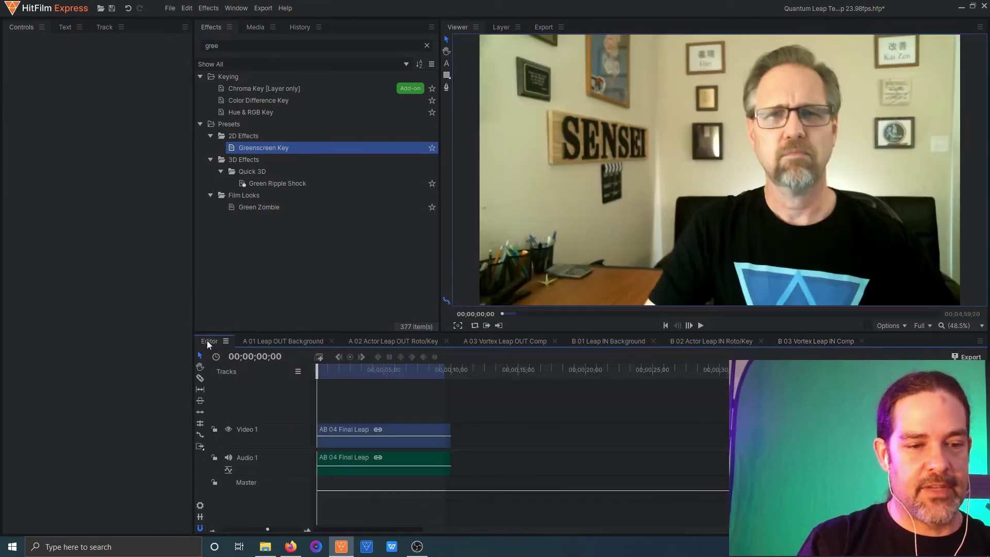
{"action": "double_click", "coordinate": [345, 434]}
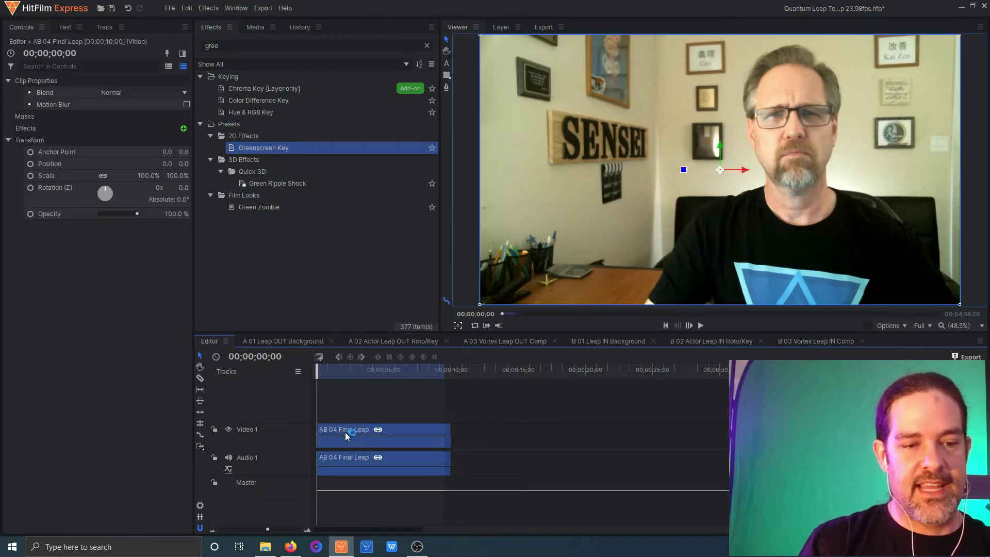
{"action": "left_click", "coordinate": [341, 423]}
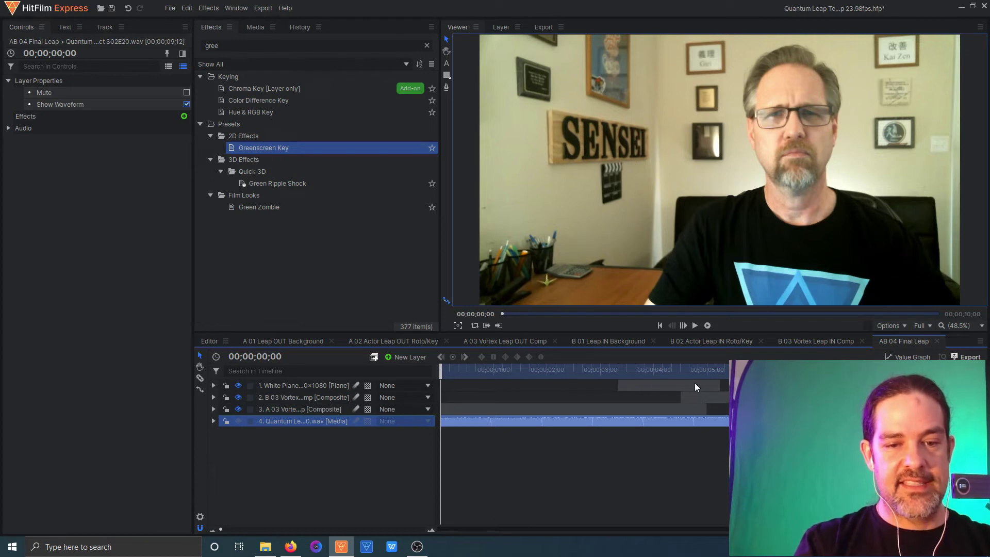
{"action": "left_click_drag", "start_coordinate": [442, 372], "coordinate": [926, 356]}
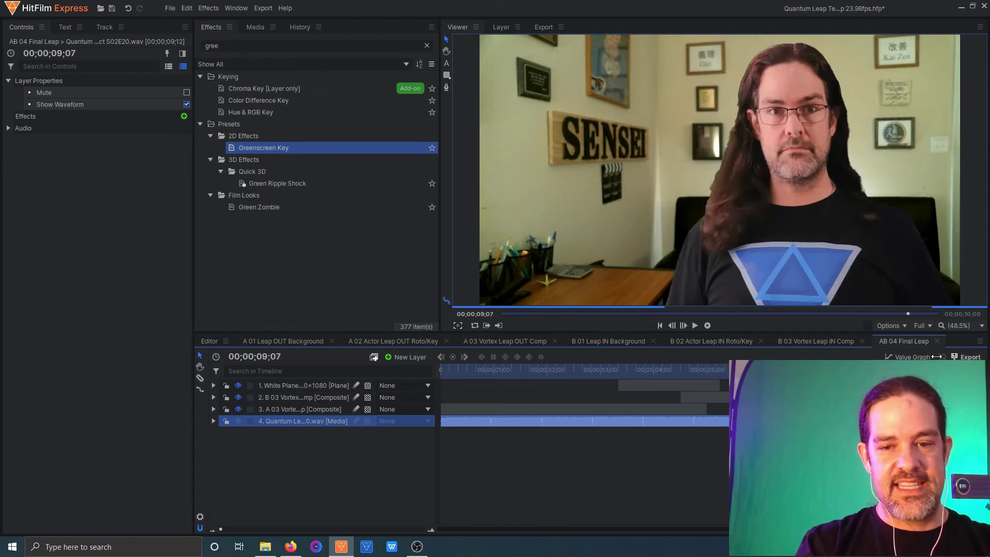
{"action": "key", "text": "Home"}
Return to the main editor timeline and play back the full leap sequence.
{"action": "left_click", "coordinate": [207, 341]}
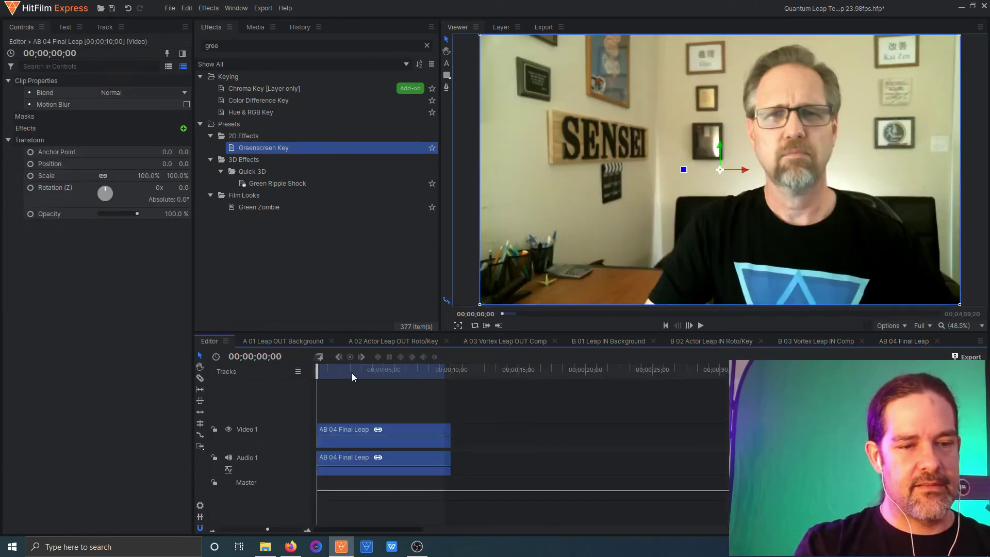
{"action": "left_click", "coordinate": [701, 325]}
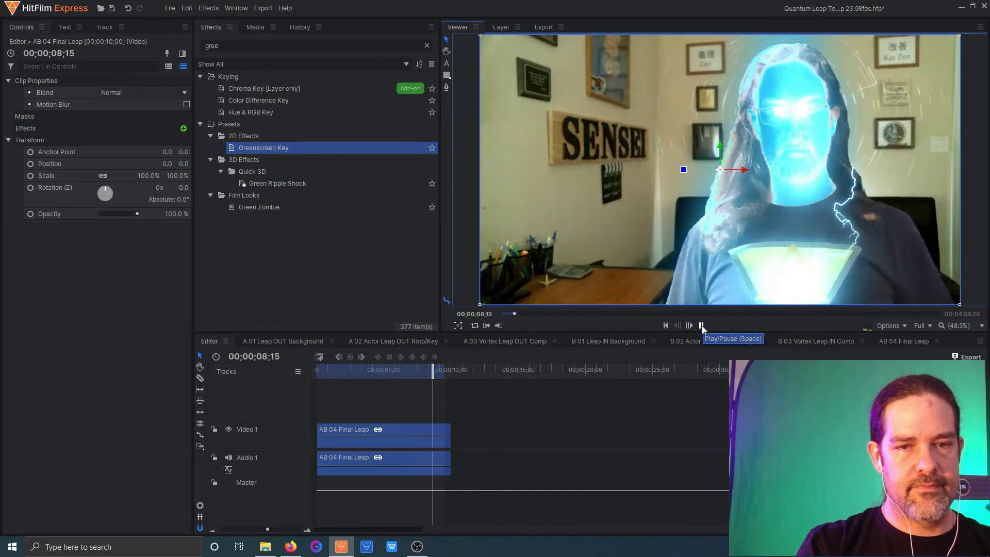
{"action": "left_click", "coordinate": [701, 326]}
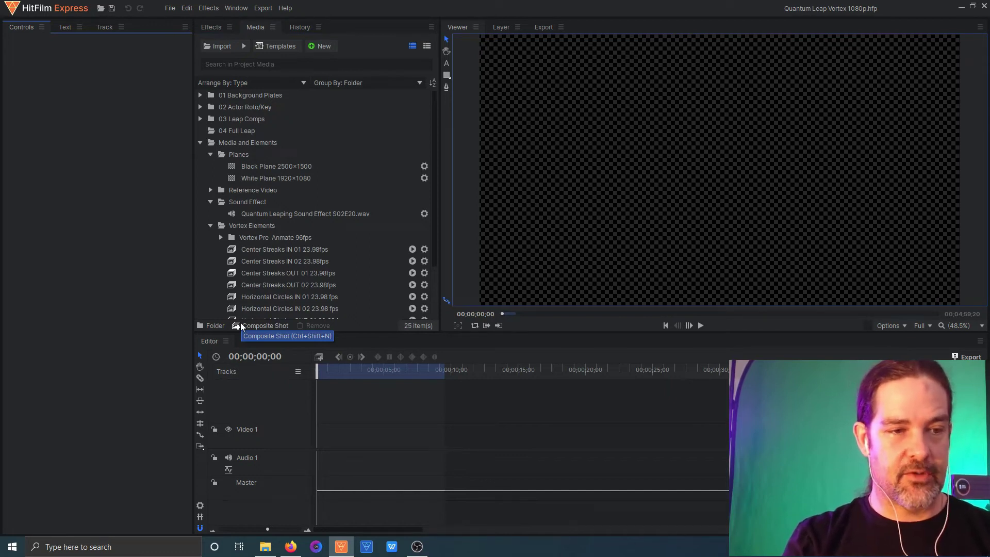
Collapse the Media and Elements folder in the Quantum Leap Vortex 1080p project media.
{"action": "left_click", "coordinate": [200, 141]}
{"action": "left_click", "coordinate": [208, 144]}
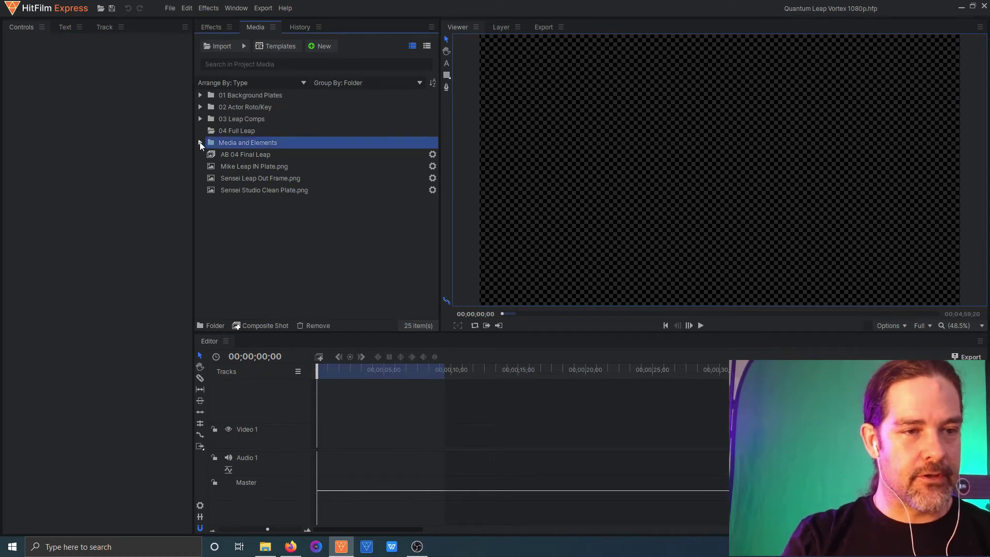
Open the Pre Animate Center Streaks IN 01 96fps comp from the Vortex Elements folder and select its New Rain Effect layer.
{"action": "left_click", "coordinate": [201, 143]}
{"action": "left_click", "coordinate": [211, 154]}
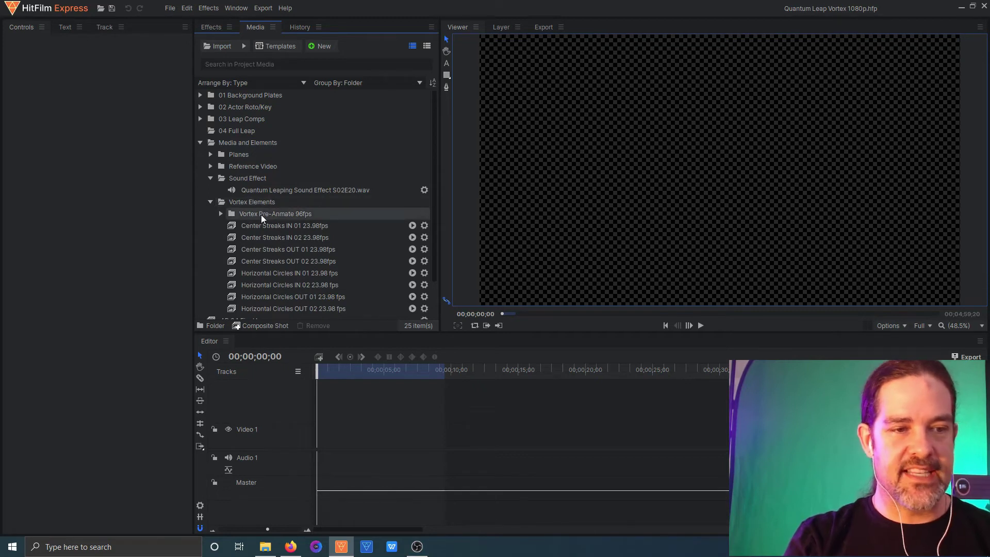
{"action": "left_click", "coordinate": [221, 215]}
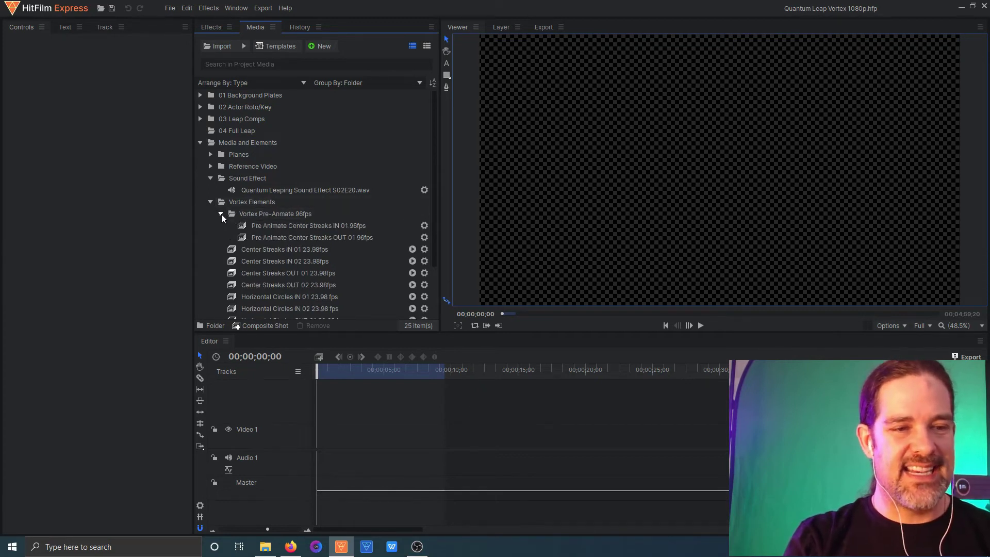
{"action": "double_click", "coordinate": [288, 227]}
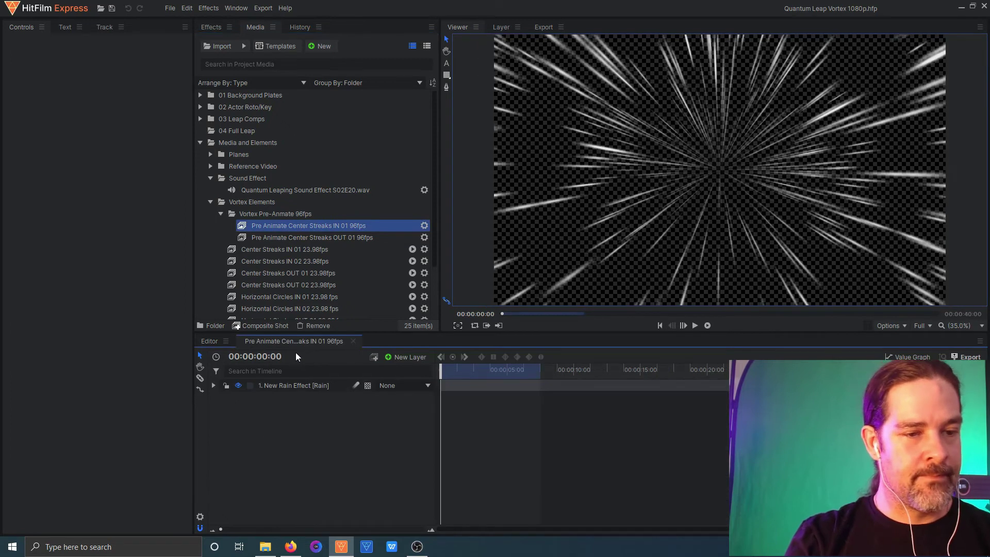
{"action": "left_click", "coordinate": [305, 386]}
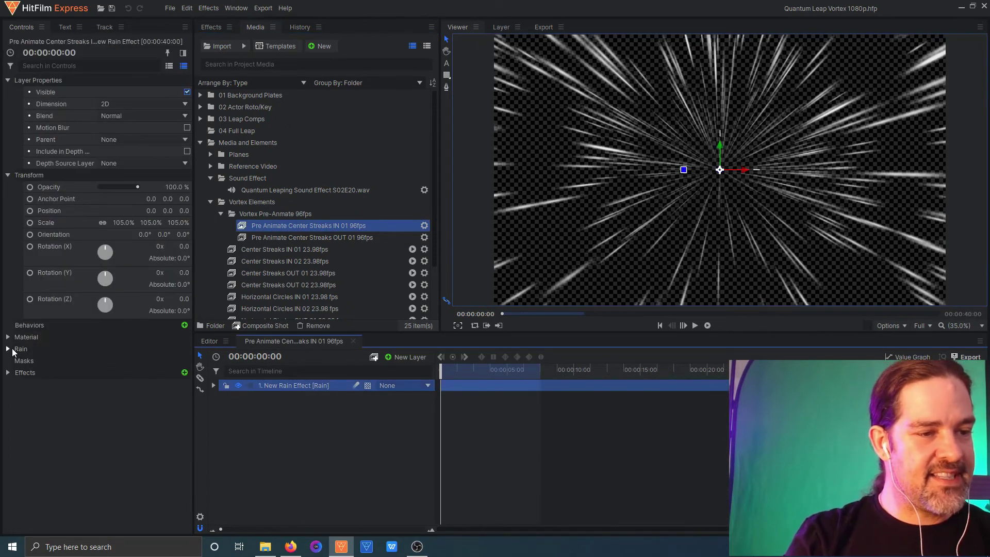
Look up the Rain effect and briefly disable Polar Warp and Crush Blacks & Whites Alpha on the rain layer, restoring both.
{"action": "left_click", "coordinate": [211, 27]}
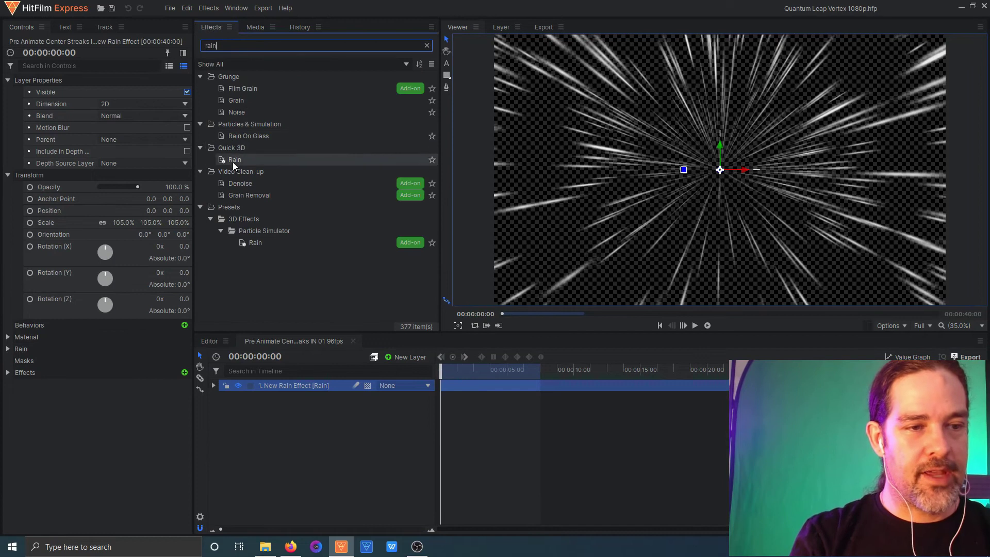
{"action": "left_click", "coordinate": [7, 373]}
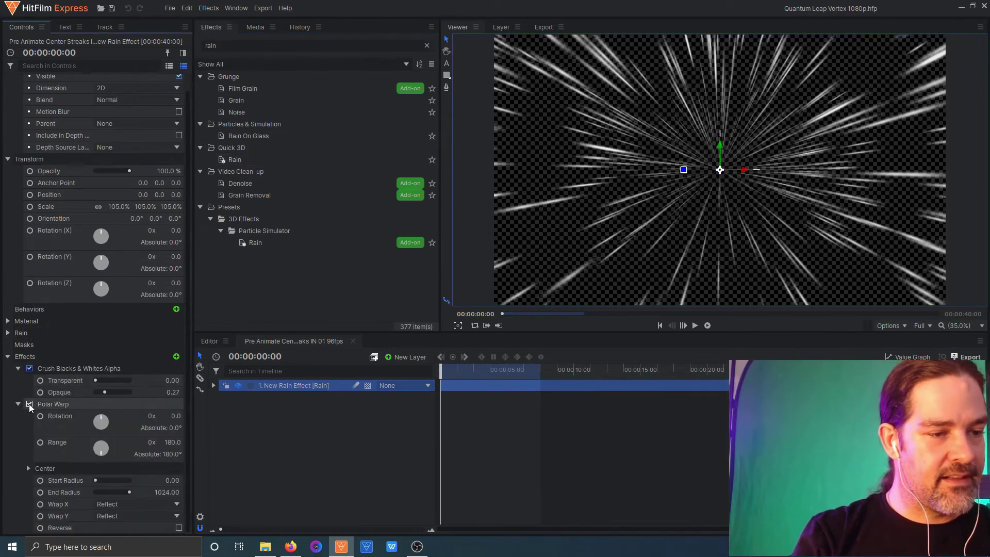
{"action": "left_click", "coordinate": [29, 404]}
{"action": "left_click", "coordinate": [29, 369]}
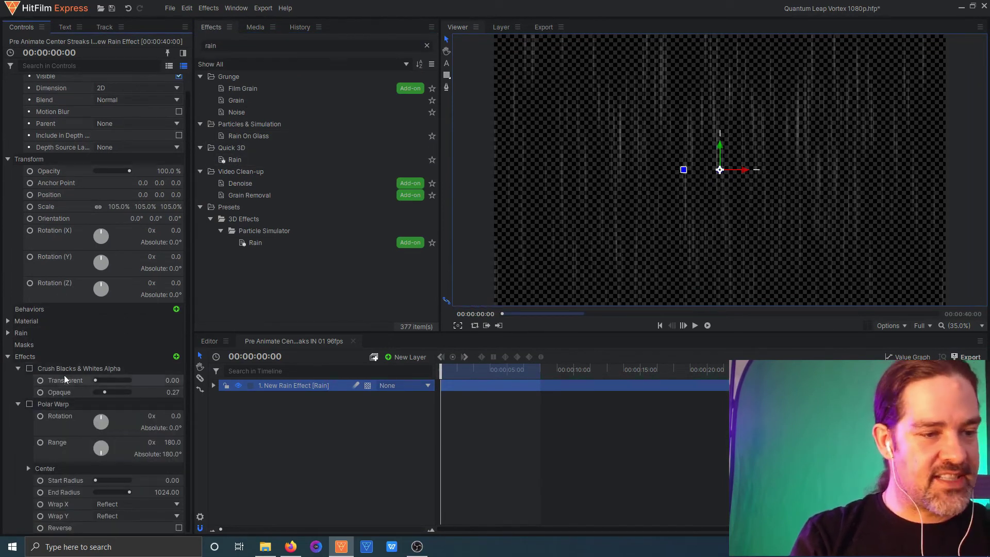
{"action": "key", "text": "ctrl+z"}
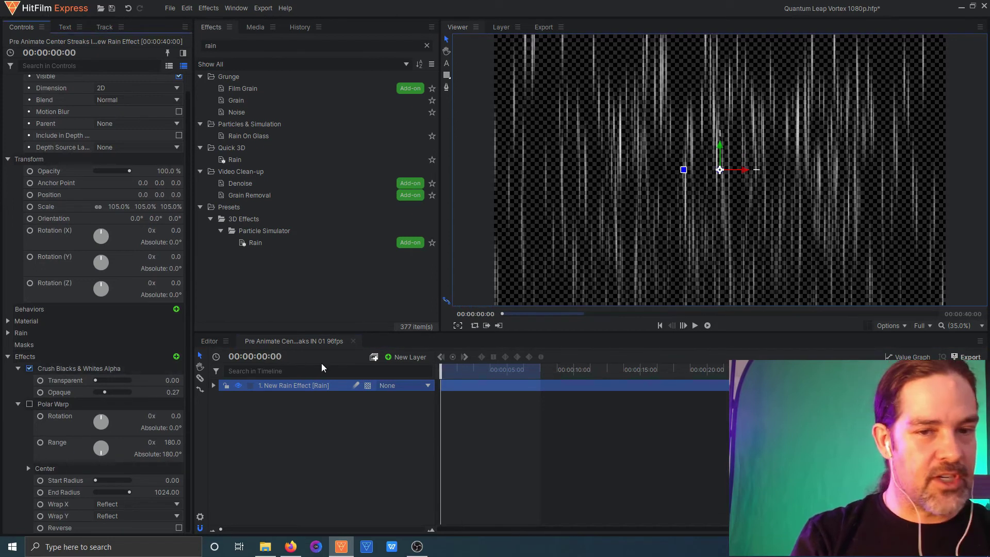
{"action": "key", "text": "ctrl+z"}
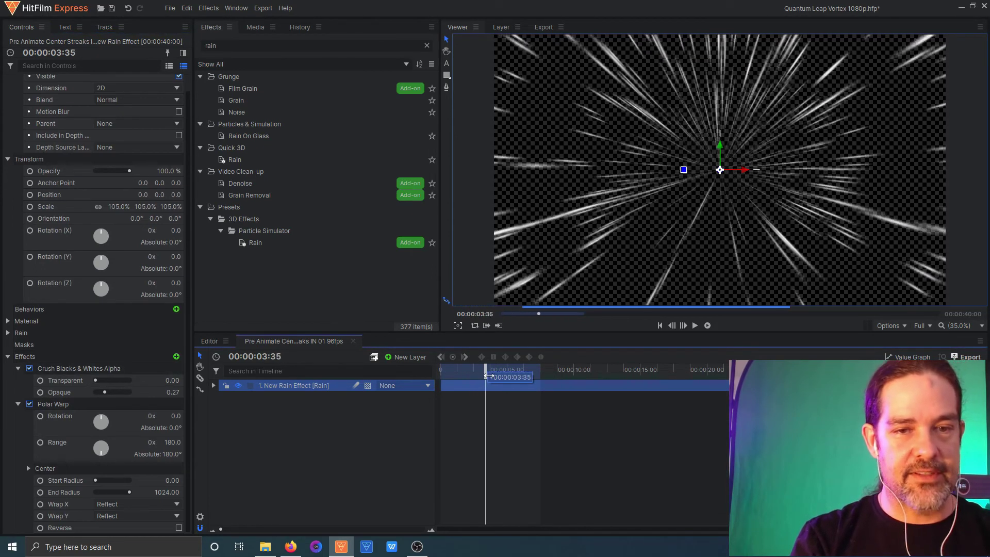
Check the streaks comp's frame rate in its properties and preview the streak animation from the start.
{"action": "left_click", "coordinate": [200, 517]}
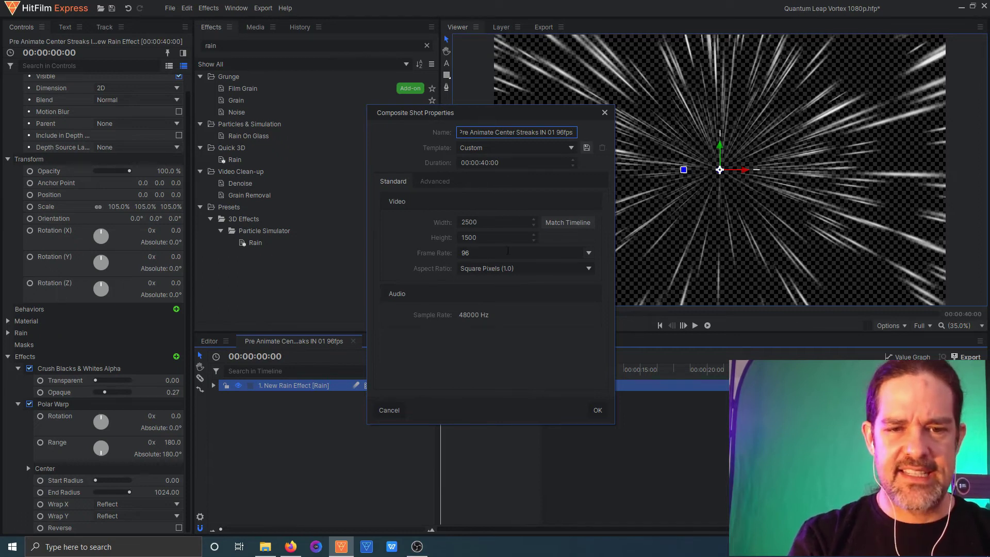
{"action": "left_click", "coordinate": [598, 410]}
{"action": "left_click_drag", "start_coordinate": [443, 369], "coordinate": [468, 369]}
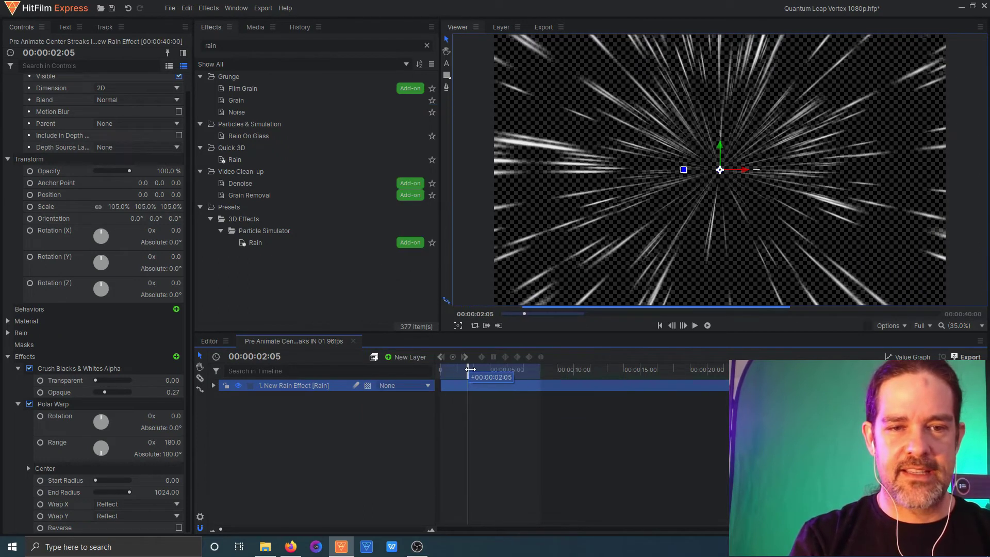
{"action": "left_click", "coordinate": [695, 325]}
{"action": "left_click", "coordinate": [502, 374]}
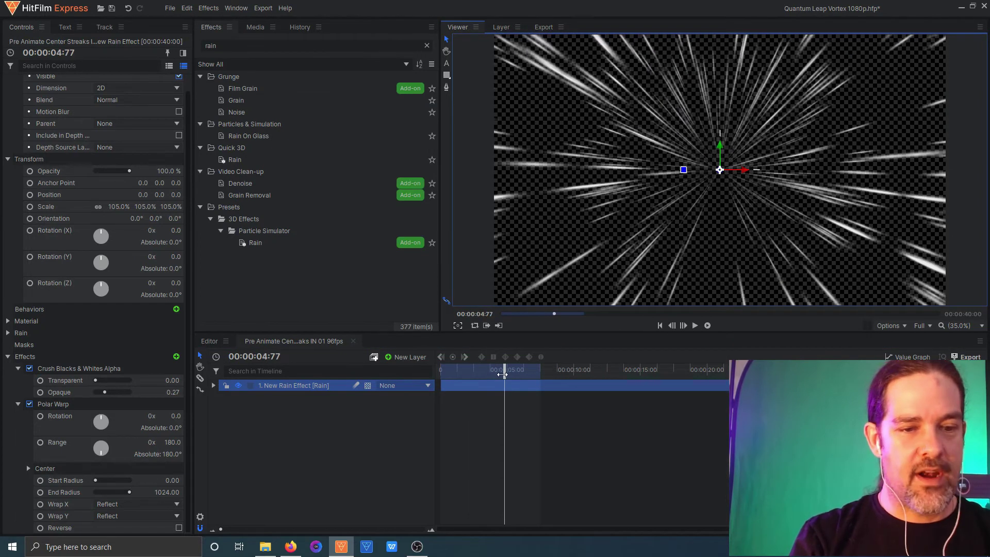
{"action": "left_click_drag", "start_coordinate": [502, 375], "coordinate": [442, 372]}
Open the Center Streaks IN 01 23.98fps comp and examine the Speed and Set Matte effects on its Pre Animate layer.
{"action": "left_click", "coordinate": [255, 27]}
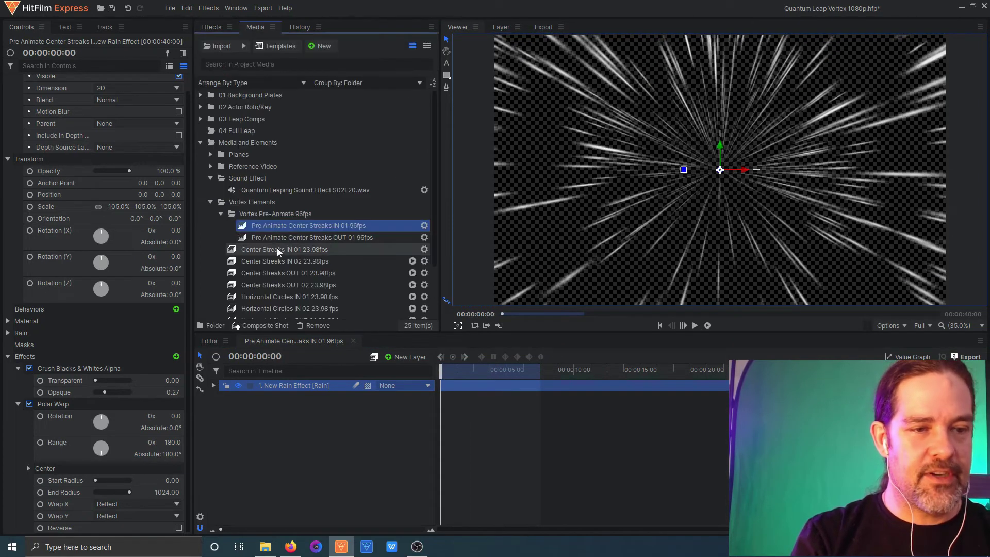
{"action": "double_click", "coordinate": [276, 250]}
{"action": "left_click", "coordinate": [305, 398]}
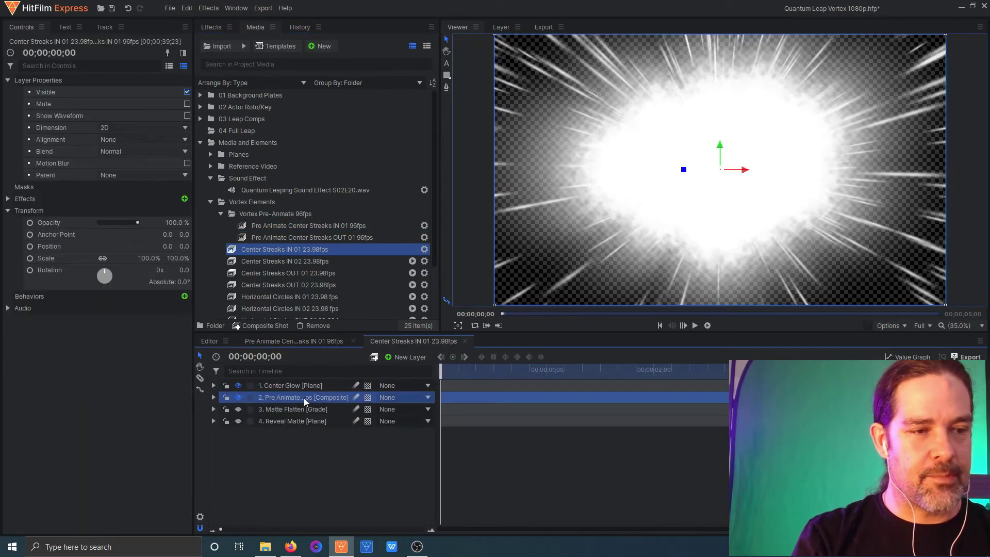
{"action": "left_click", "coordinate": [6, 200]}
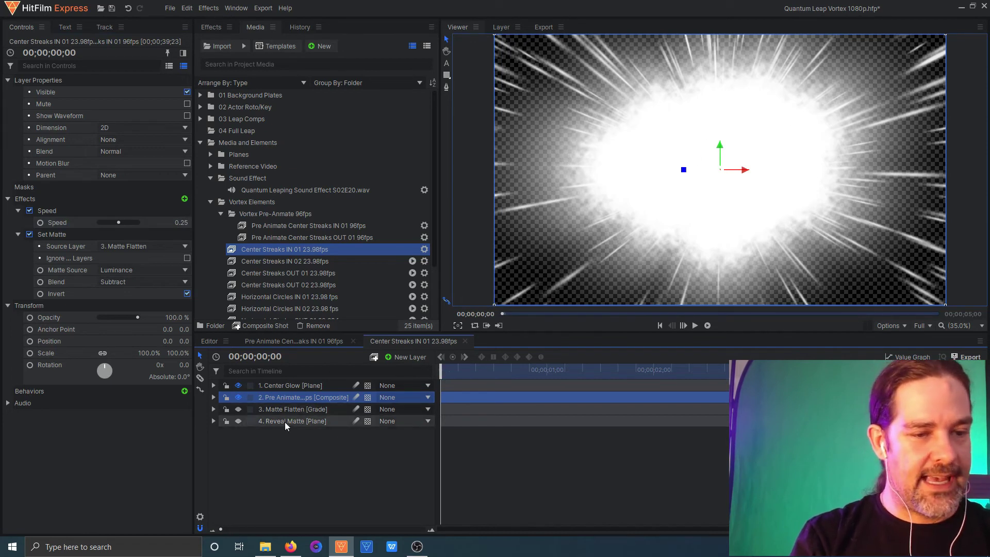
Isolate the Reveal Matte layer by hiding Center Glow and the Pre Animate layer, and scrub through the matte's animation.
{"action": "left_click", "coordinate": [239, 398]}
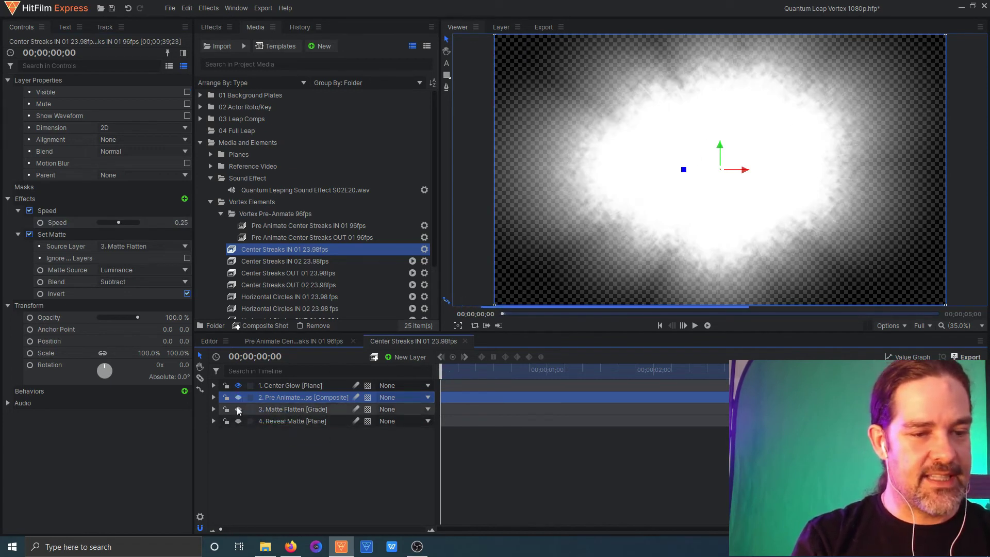
{"action": "left_click", "coordinate": [237, 386]}
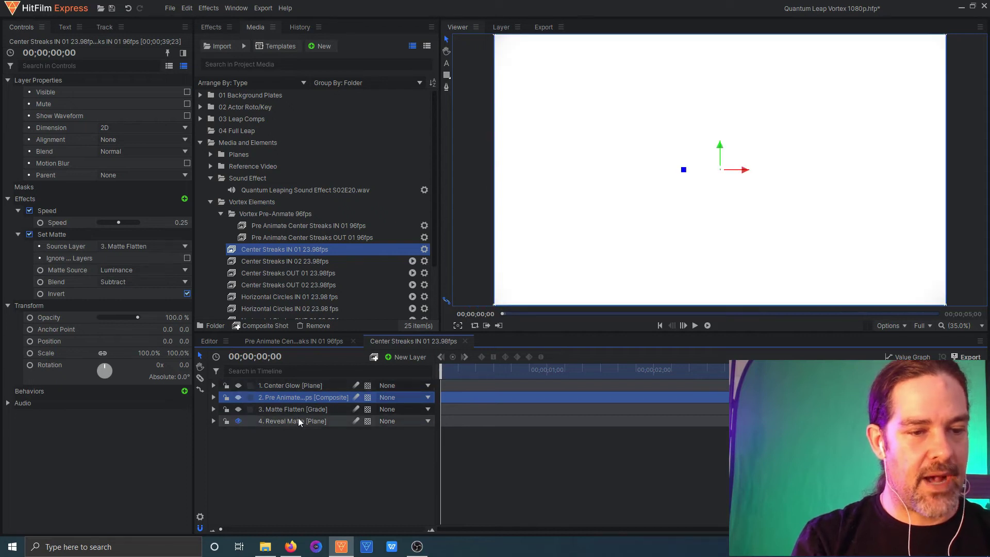
{"action": "left_click_drag", "start_coordinate": [443, 371], "coordinate": [888, 371]}
Examine the Reveal Matte mask's shape settings and how its expansion animates, returning the playhead to the start.
{"action": "left_click", "coordinate": [295, 419]}
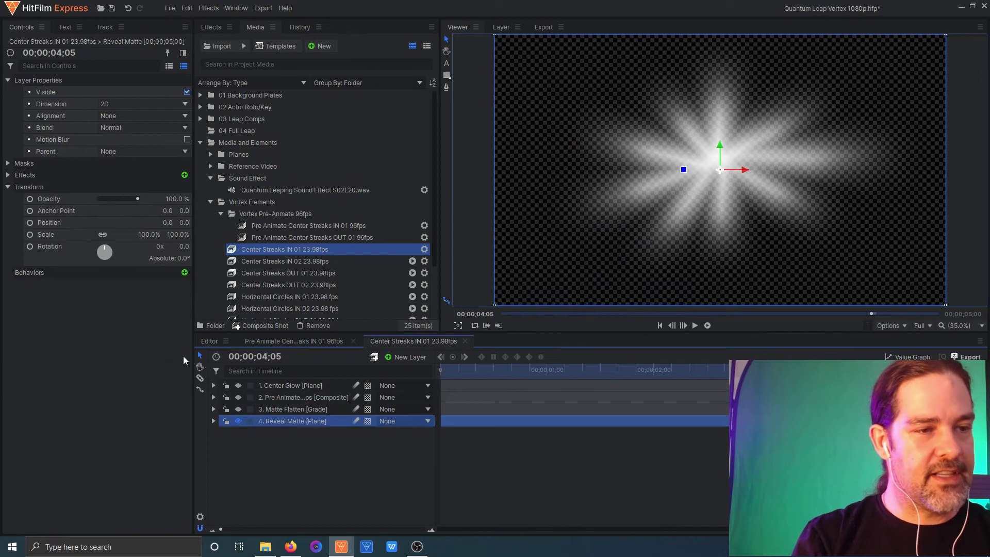
{"action": "key", "text": "ctrl+v"}
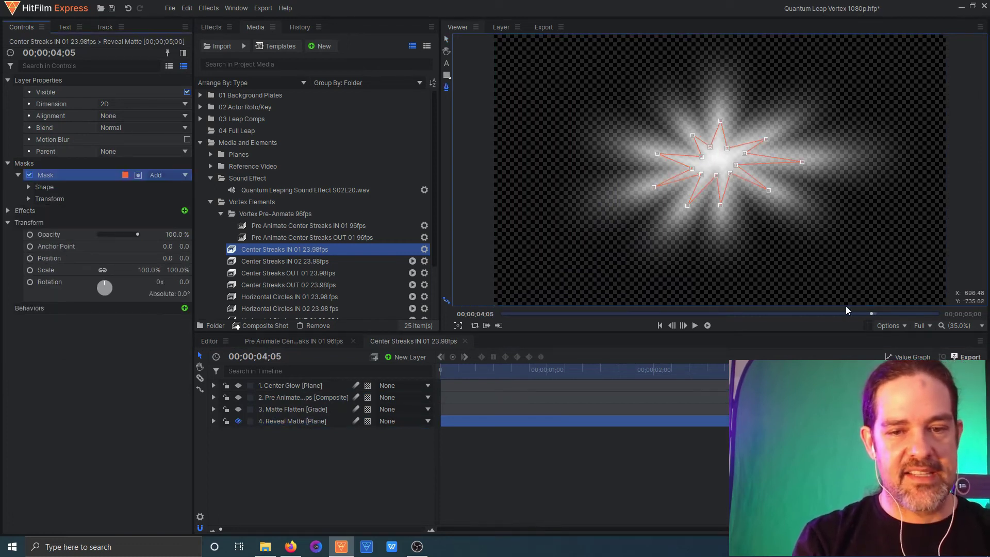
{"action": "left_click", "coordinate": [27, 188]}
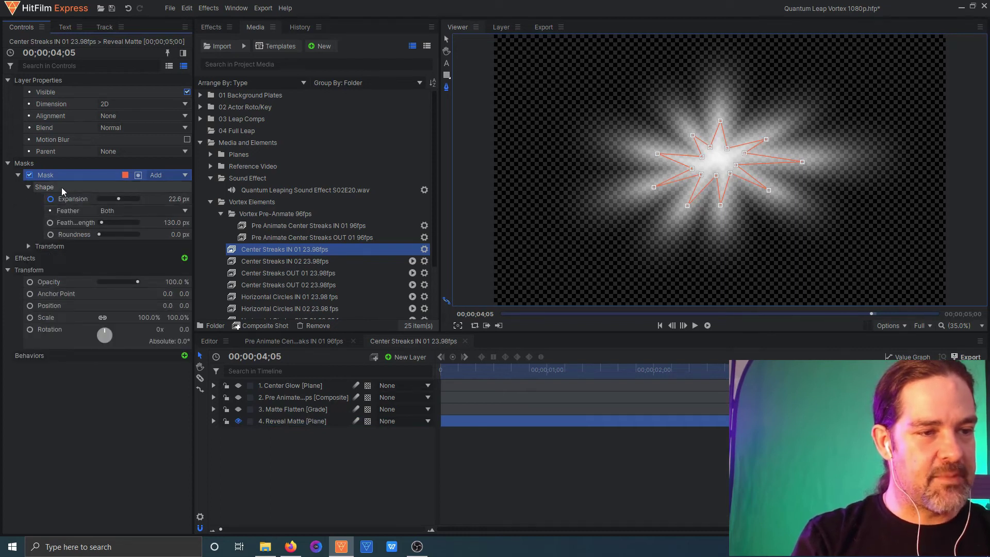
{"action": "left_click_drag", "start_coordinate": [950, 355], "coordinate": [438, 355]}
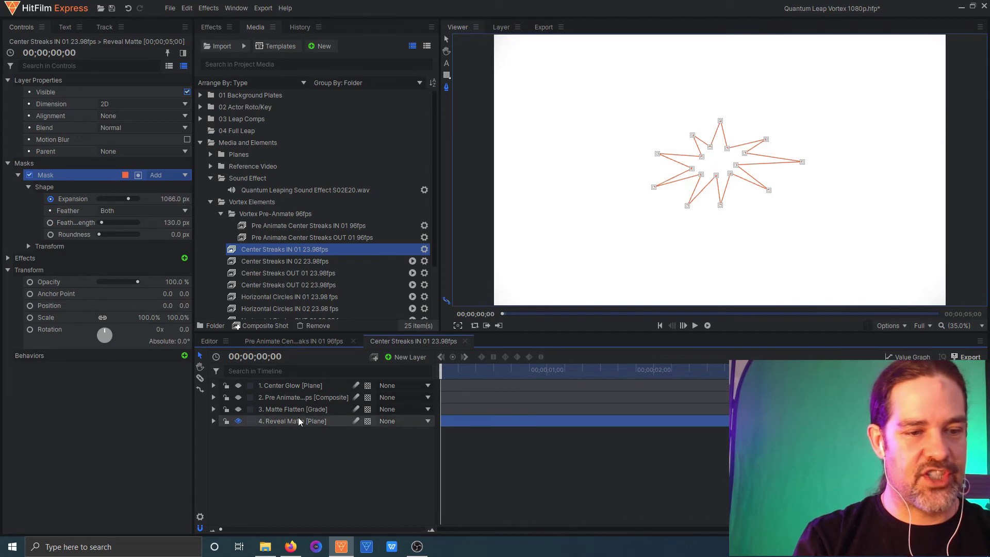
Hide the Reveal Matte and Matte Flatten layers and show the Pre Animate layer to preview its matted streaks.
{"action": "left_click", "coordinate": [238, 421]}
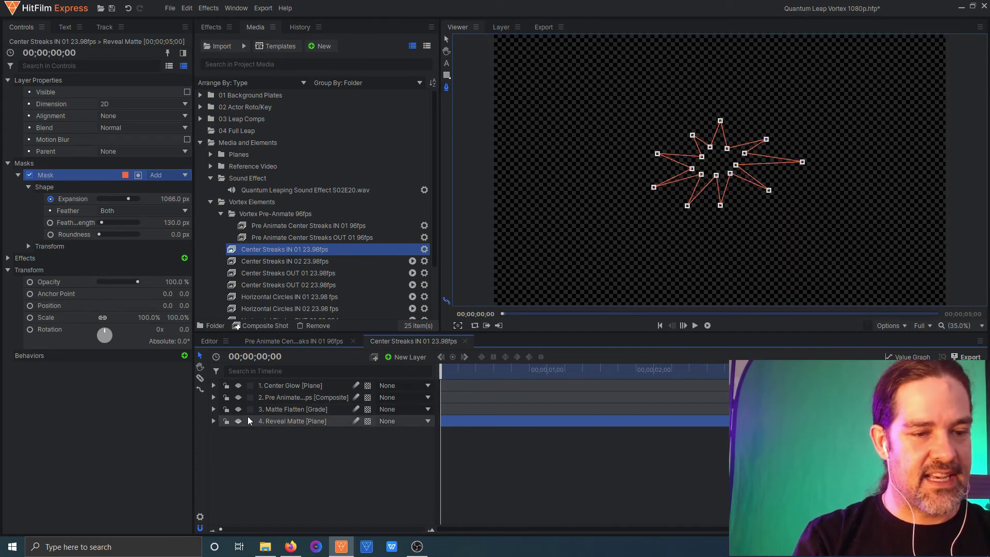
{"action": "left_click", "coordinate": [276, 409]}
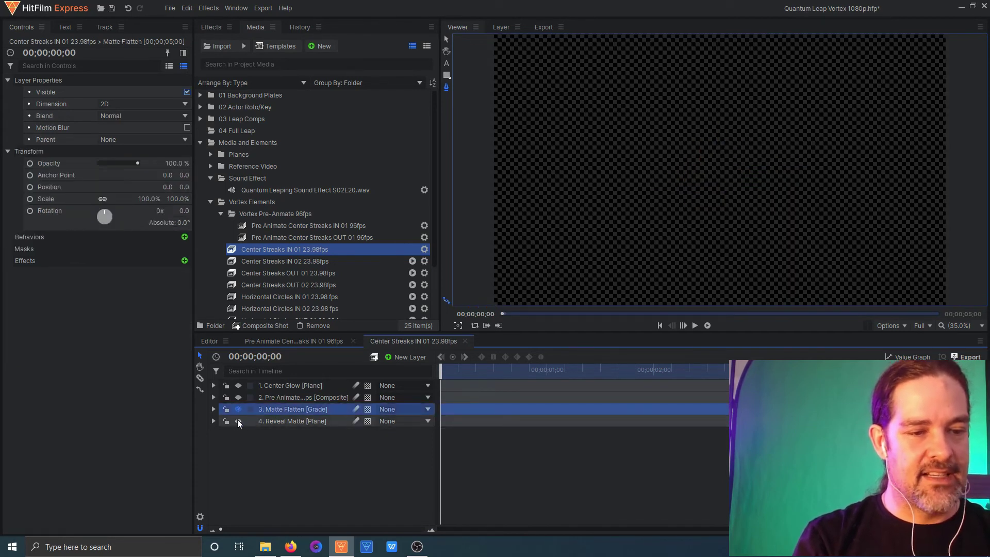
{"action": "left_click", "coordinate": [238, 409]}
{"action": "left_click", "coordinate": [284, 400]}
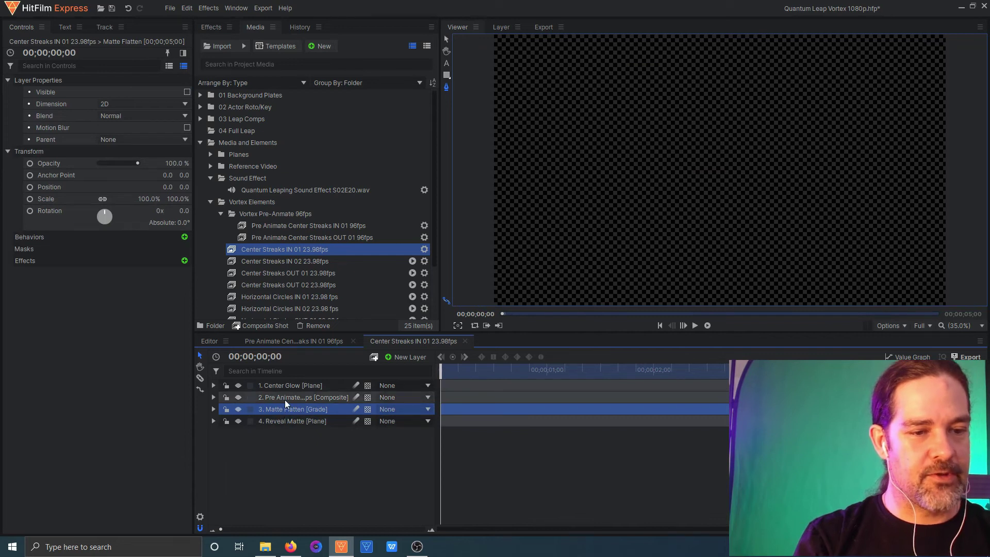
{"action": "left_click", "coordinate": [239, 397]}
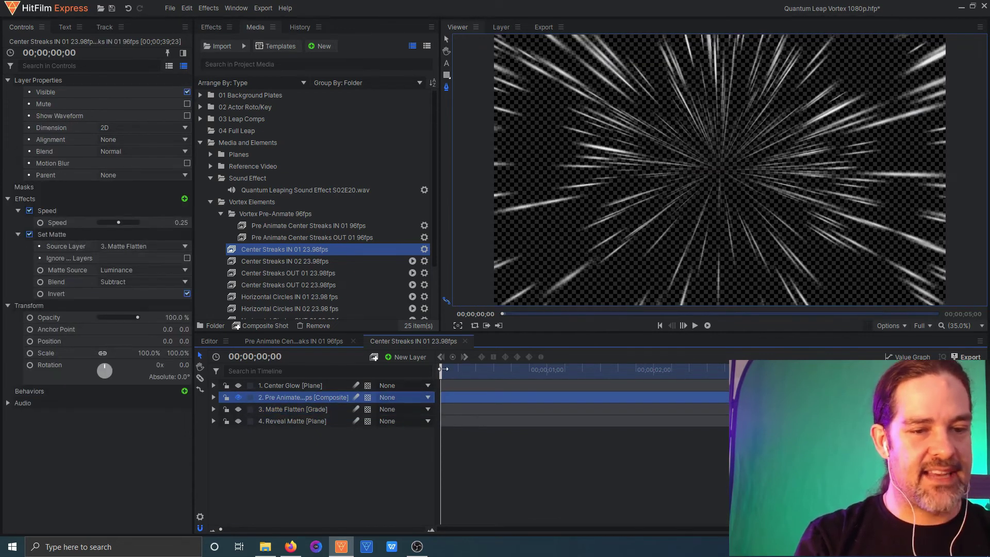
{"action": "mouse_move", "coordinate": [444, 371]}
{"action": "left_mouse_down"}
{"action": "mouse_move", "coordinate": [909, 348]}
{"action": "mouse_move", "coordinate": [441, 367]}
{"action": "left_mouse_up"}
Show the Center Glow layer, examine its mask and effects, and preview the glow with the Pre Animate layer toggled.
{"action": "left_click", "coordinate": [268, 387]}
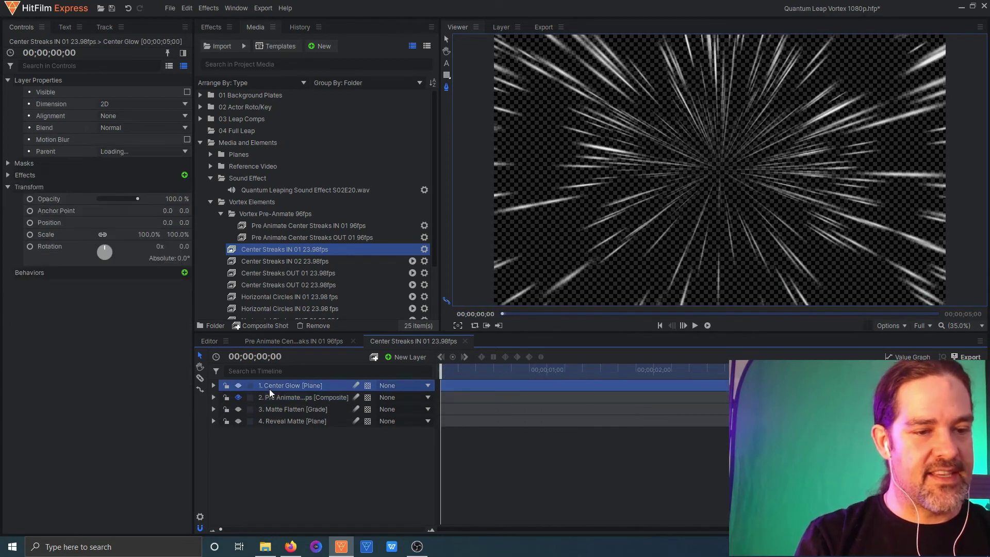
{"action": "left_click", "coordinate": [239, 386]}
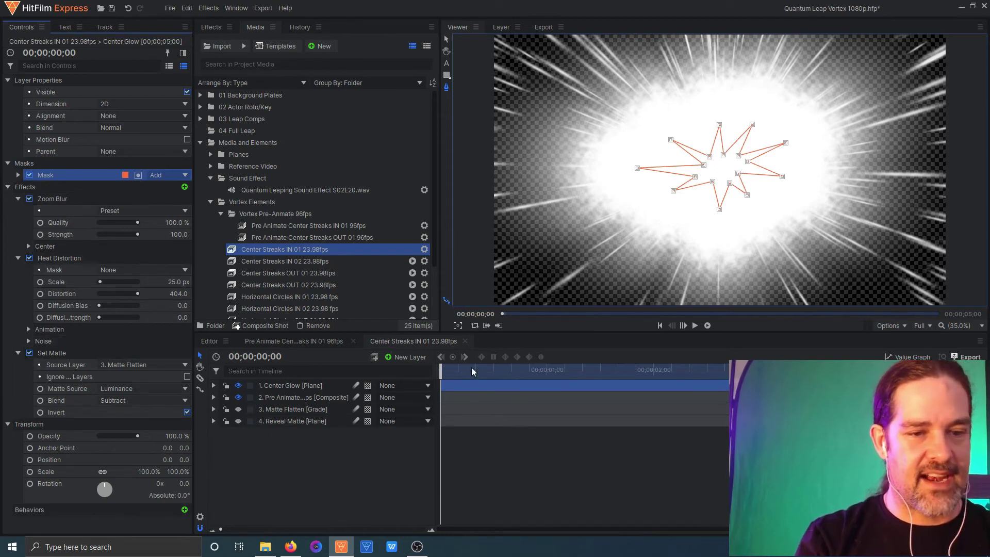
{"action": "mouse_move", "coordinate": [442, 371]}
{"action": "left_mouse_down"}
{"action": "mouse_move", "coordinate": [586, 371]}
{"action": "mouse_move", "coordinate": [441, 372]}
{"action": "left_mouse_up"}
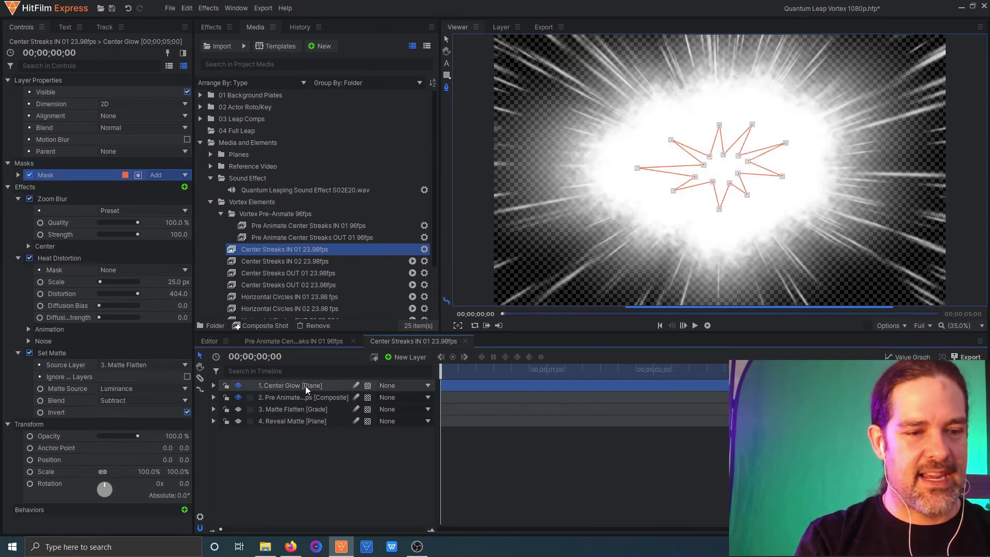
{"action": "left_click", "coordinate": [239, 398]}
{"action": "mouse_move", "coordinate": [441, 370]}
{"action": "left_mouse_down"}
{"action": "mouse_move", "coordinate": [665, 371]}
{"action": "mouse_move", "coordinate": [442, 371]}
{"action": "left_mouse_up"}
Open the Pre Animate Center Streaks OUT 01 96fps comp and examine the rain layer's Rain settings and effects.
{"action": "left_click", "coordinate": [274, 237]}
{"action": "double_click", "coordinate": [273, 237]}
{"action": "left_click", "coordinate": [294, 385]}
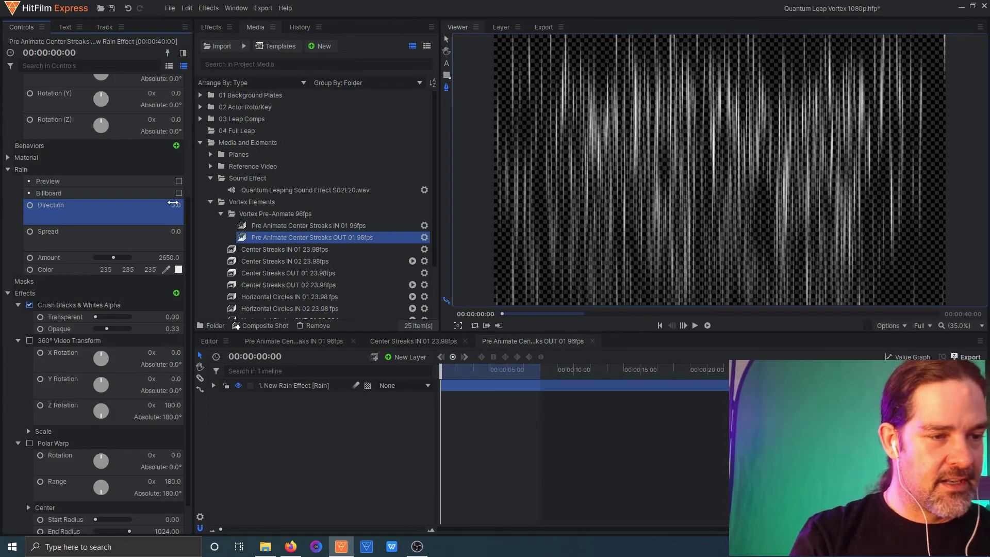
Enable 360° Video Transform and Polar Warp on the OUT rain layer, previewing the streak motion after each.
{"action": "left_click", "coordinate": [30, 340]}
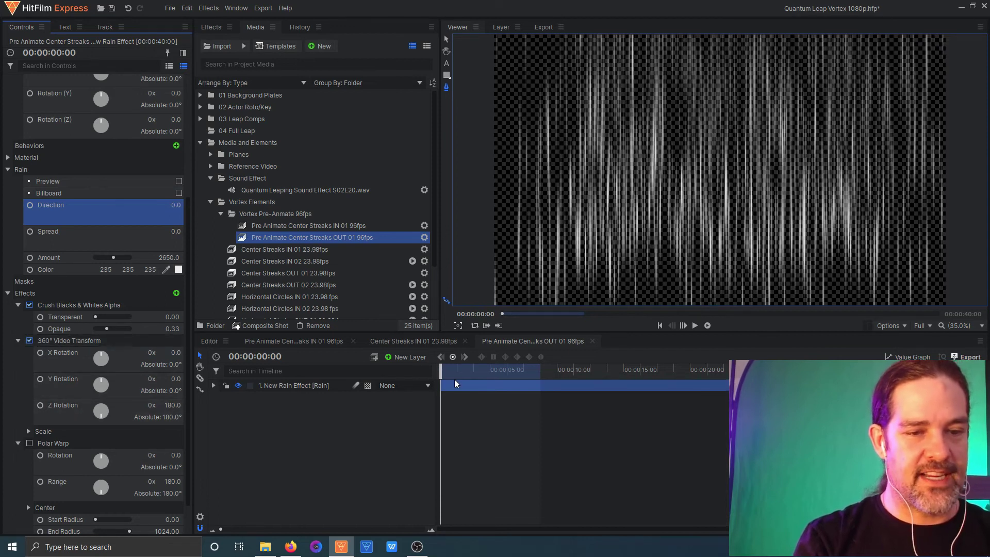
{"action": "mouse_move", "coordinate": [441, 373]}
{"action": "left_mouse_down"}
{"action": "mouse_move", "coordinate": [520, 373]}
{"action": "mouse_move", "coordinate": [442, 373]}
{"action": "left_mouse_up"}
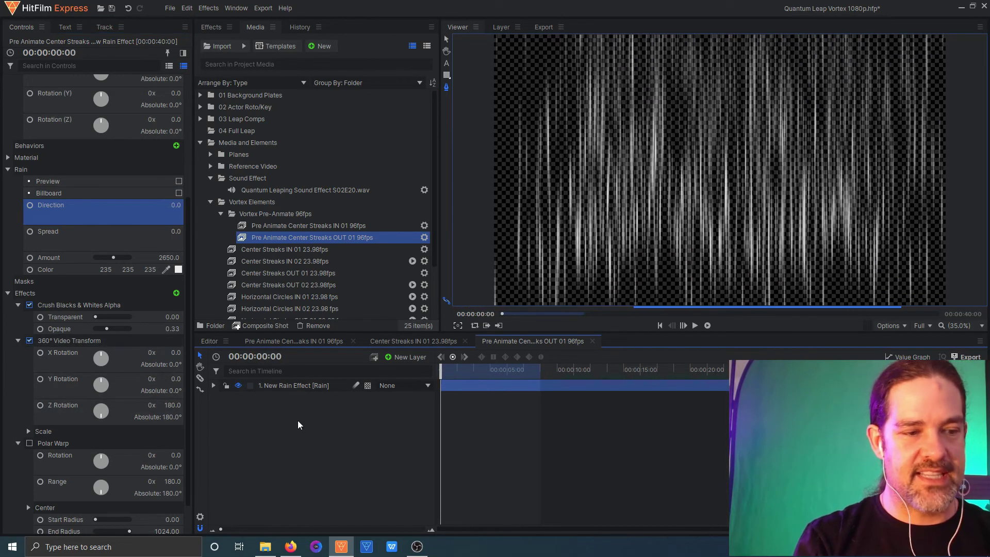
{"action": "left_click", "coordinate": [31, 443]}
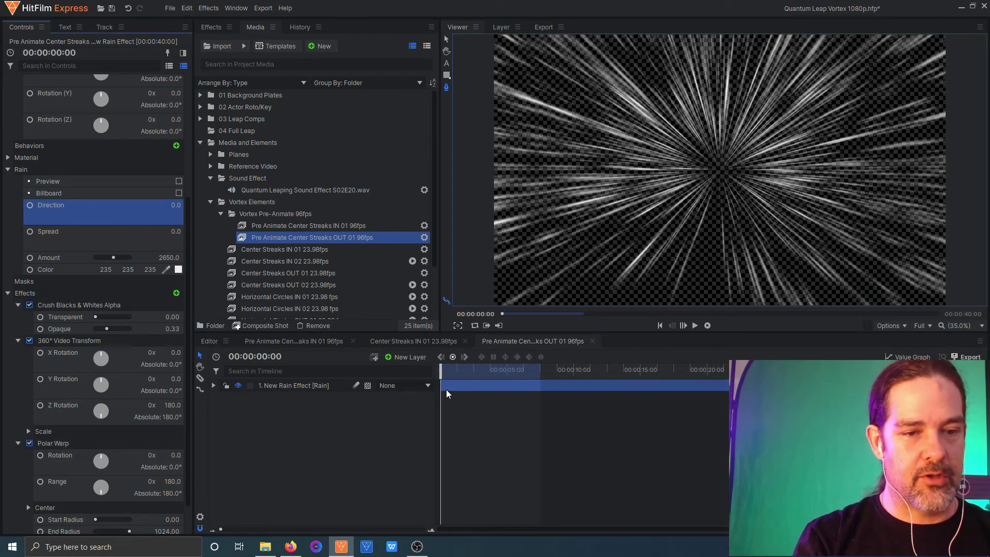
{"action": "left_click_drag", "start_coordinate": [439, 373], "coordinate": [349, 359]}
Open the Center Streaks OUT 01 23.98fps comp, scrub to 00;00;03;08 and select the Reveal Matte layer's mask.
{"action": "double_click", "coordinate": [264, 274]}
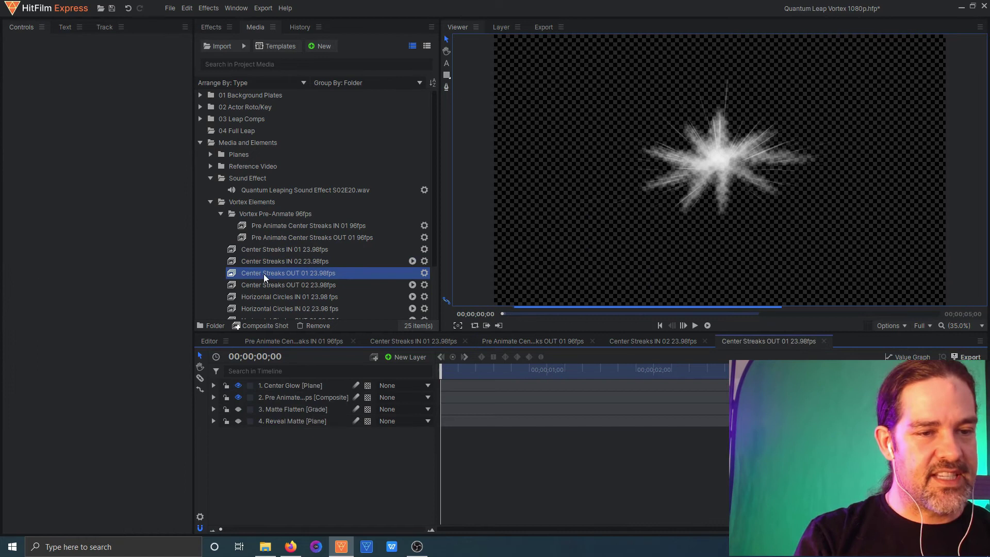
{"action": "left_click_drag", "start_coordinate": [439, 369], "coordinate": [771, 369]}
{"action": "left_click", "coordinate": [302, 420]}
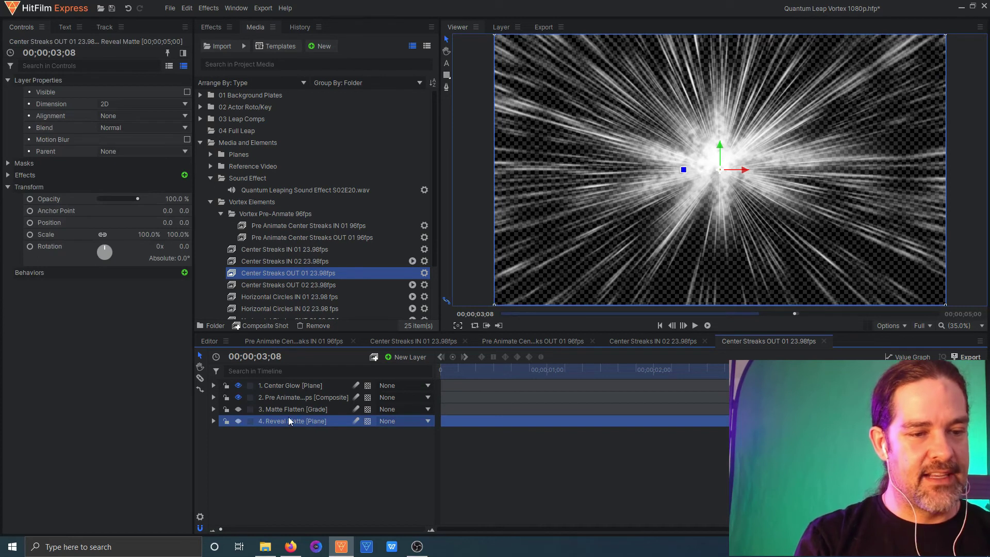
{"action": "left_click", "coordinate": [7, 163]}
{"action": "left_click", "coordinate": [46, 175]}
{"action": "left_click", "coordinate": [721, 175]}
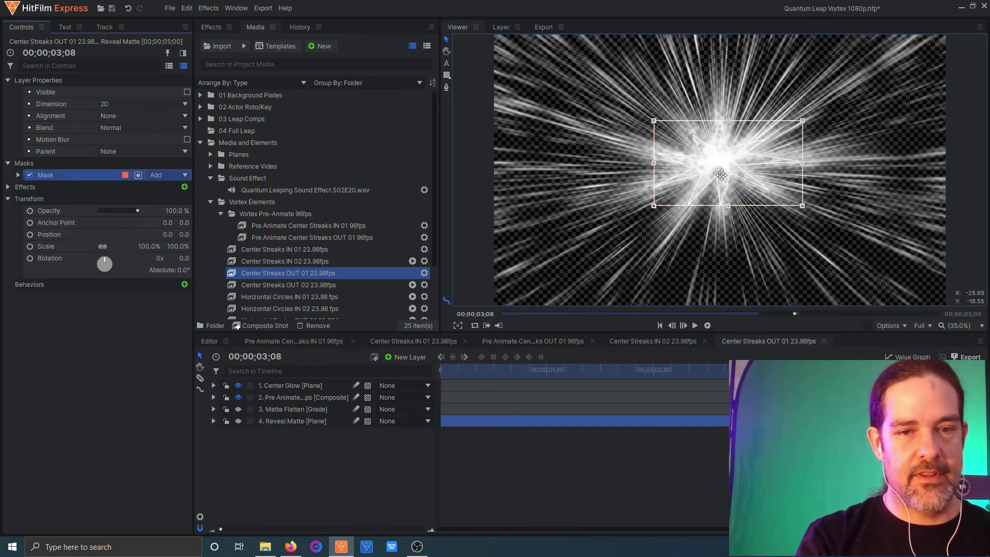
Preview the OUT 01 streaks from 00;00;03;00, selecting the Pre Animate composite layer and scrubbing to 00;00;04;23.
{"action": "key", "text": "j"}
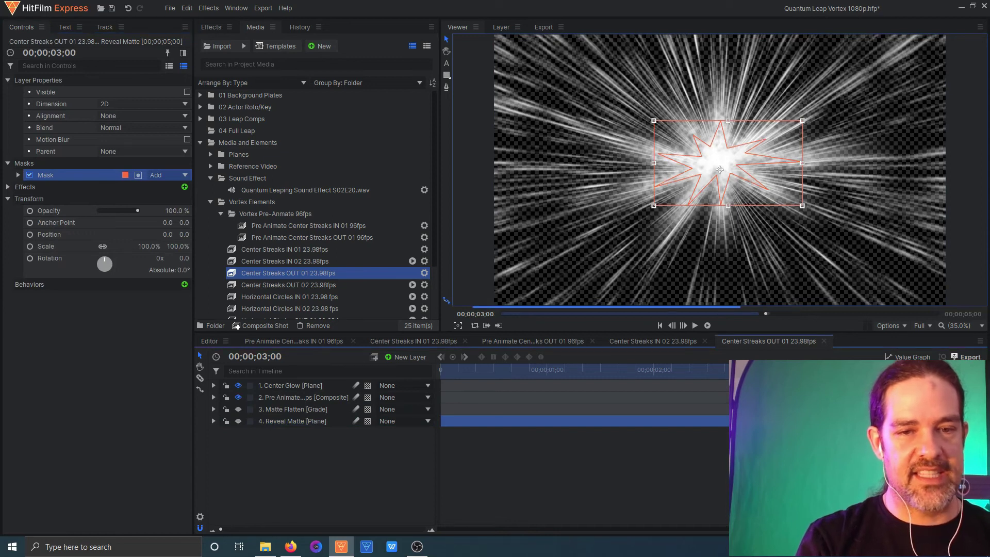
{"action": "left_click", "coordinate": [309, 398]}
{"action": "left_click_drag", "start_coordinate": [450, 364], "coordinate": [965, 326]}
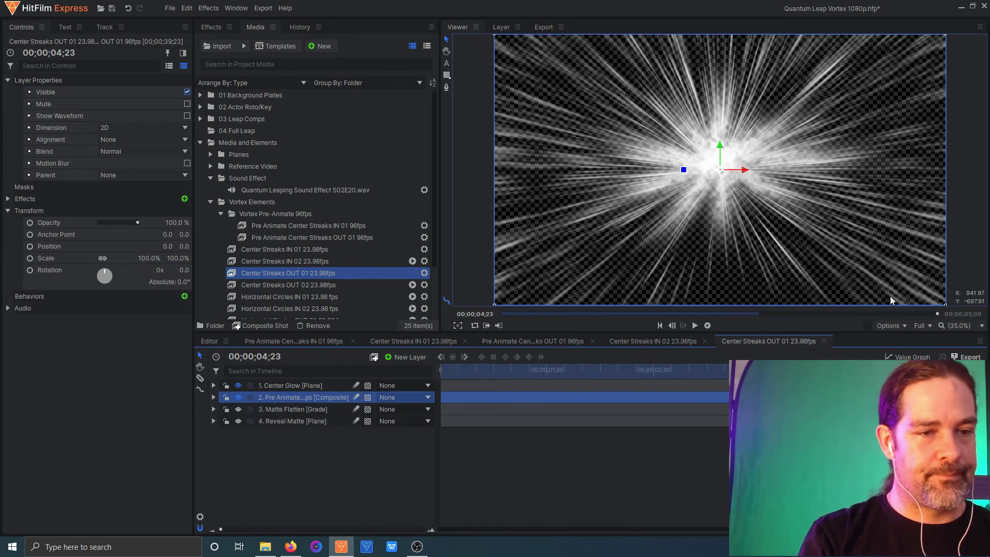
Open the Center Streaks IN 02 23.98fps comp and isolate its Reveal Matte layer at 00;00;04;06.
{"action": "double_click", "coordinate": [289, 262]}
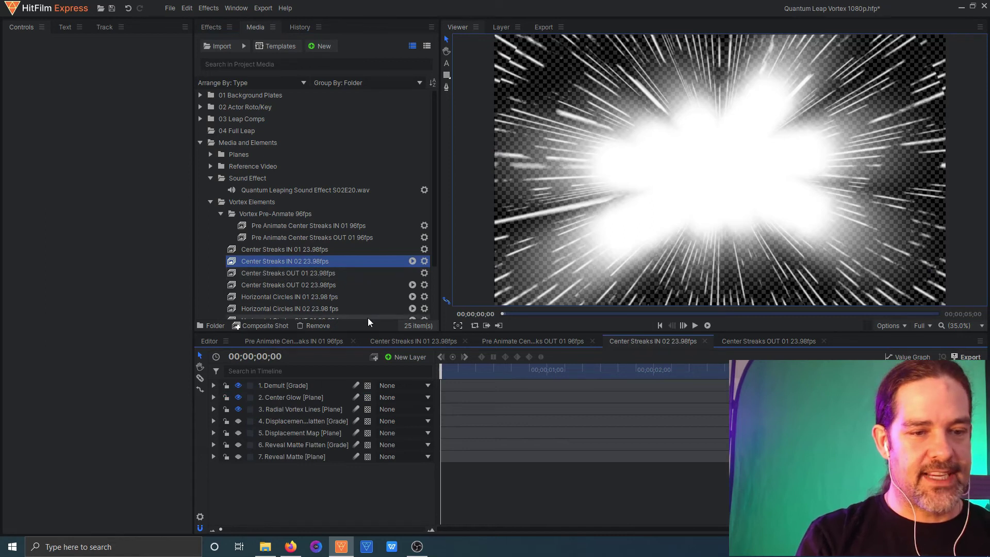
{"action": "left_click", "coordinate": [254, 453]}
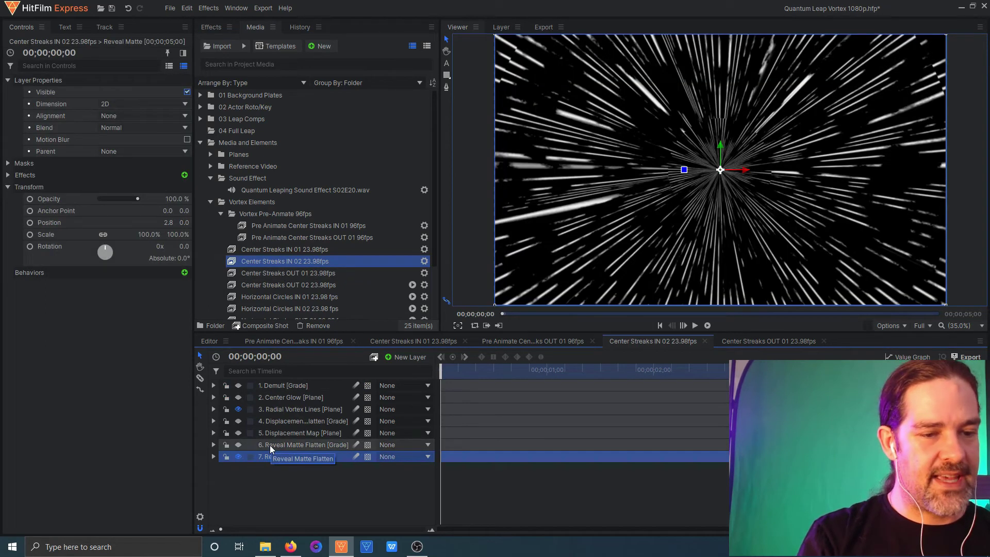
{"action": "left_click", "coordinate": [271, 445]}
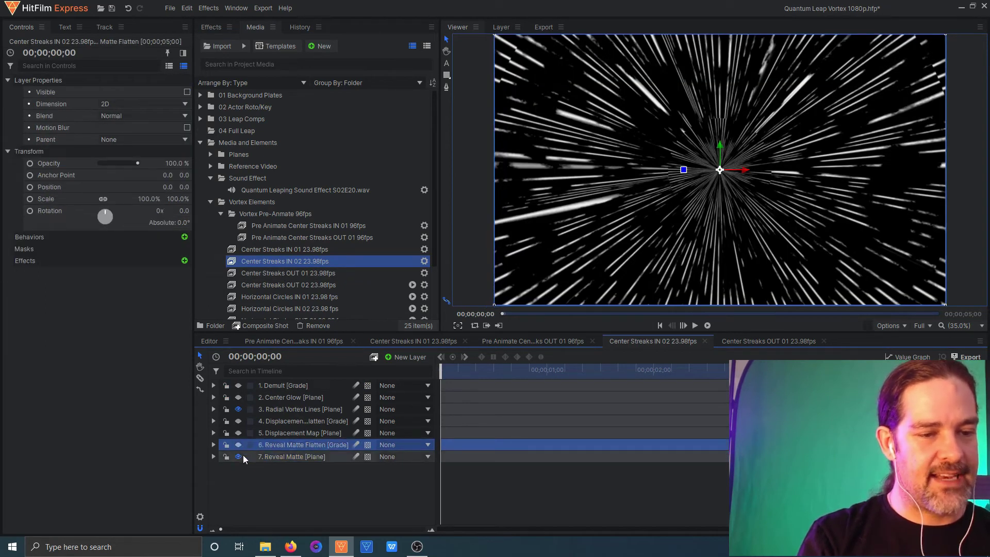
{"action": "left_click", "coordinate": [287, 456]}
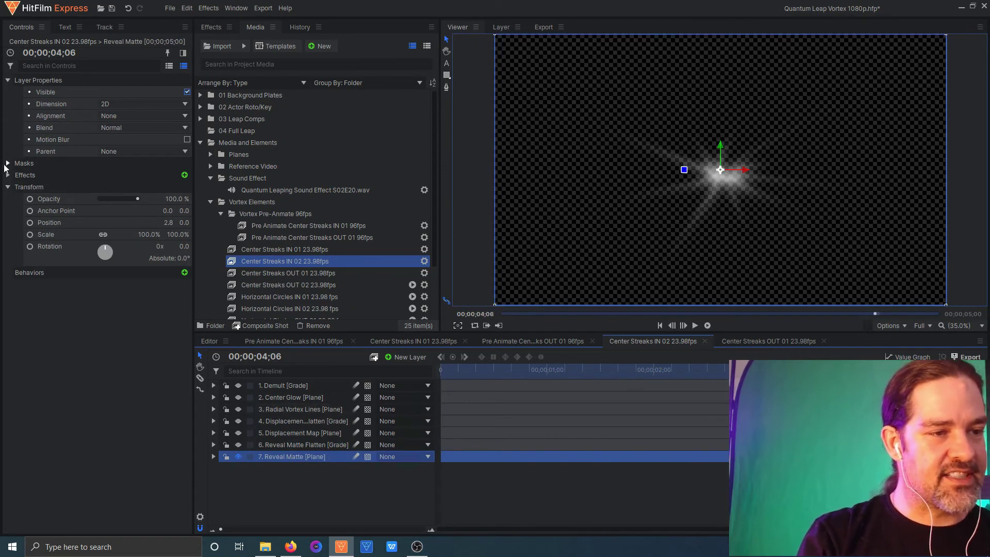
Examine the Reveal Matte layer's mask shape, scrub back to the start and hide the layer.
{"action": "left_click", "coordinate": [8, 163]}
{"action": "left_click", "coordinate": [25, 173]}
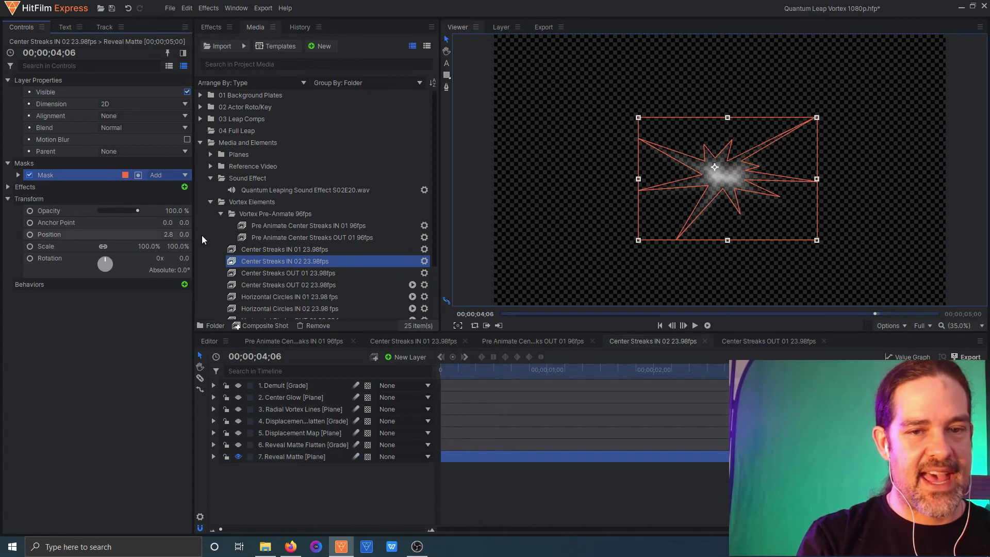
{"action": "left_click", "coordinate": [730, 372]}
{"action": "left_click_drag", "start_coordinate": [728, 379], "coordinate": [441, 372]}
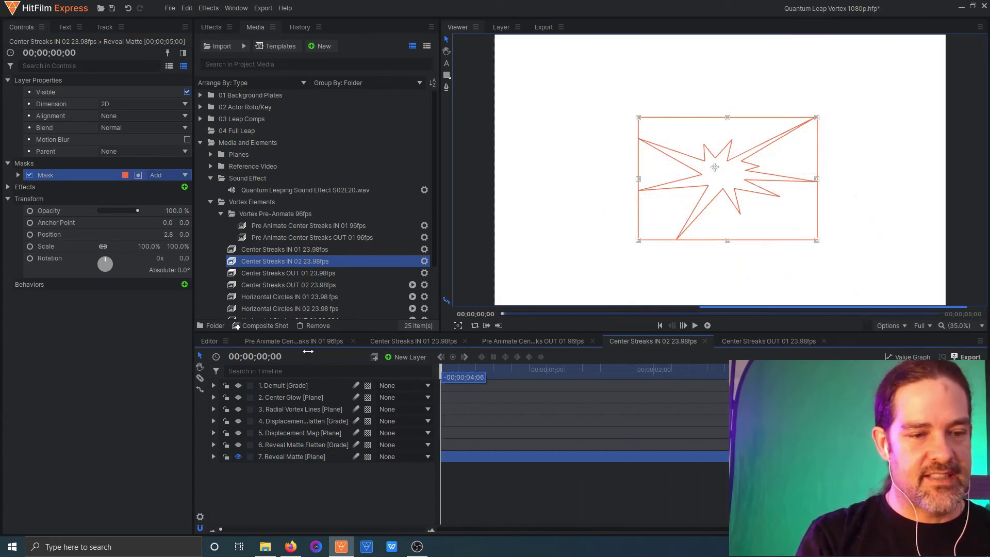
{"action": "left_click", "coordinate": [238, 444]}
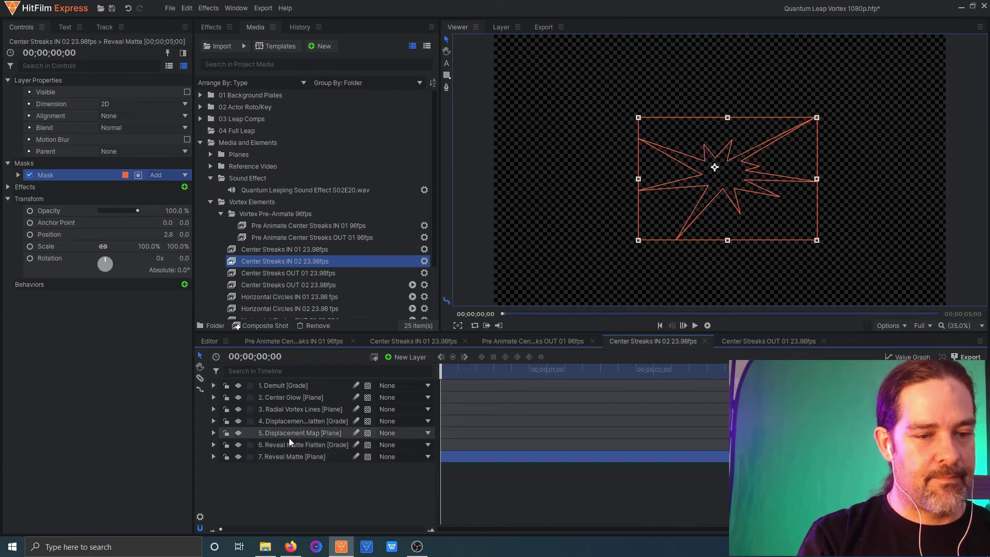
Show the Displacement Map layer, examine its Fractal Noise, Blur and Scale settings, and hide it again.
{"action": "left_click", "coordinate": [239, 432]}
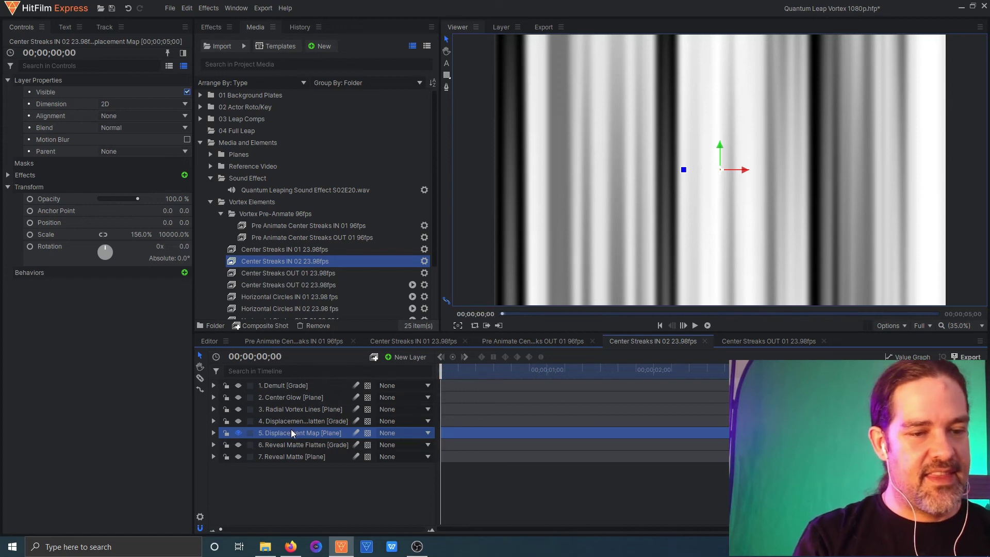
{"action": "left_click", "coordinate": [7, 175]}
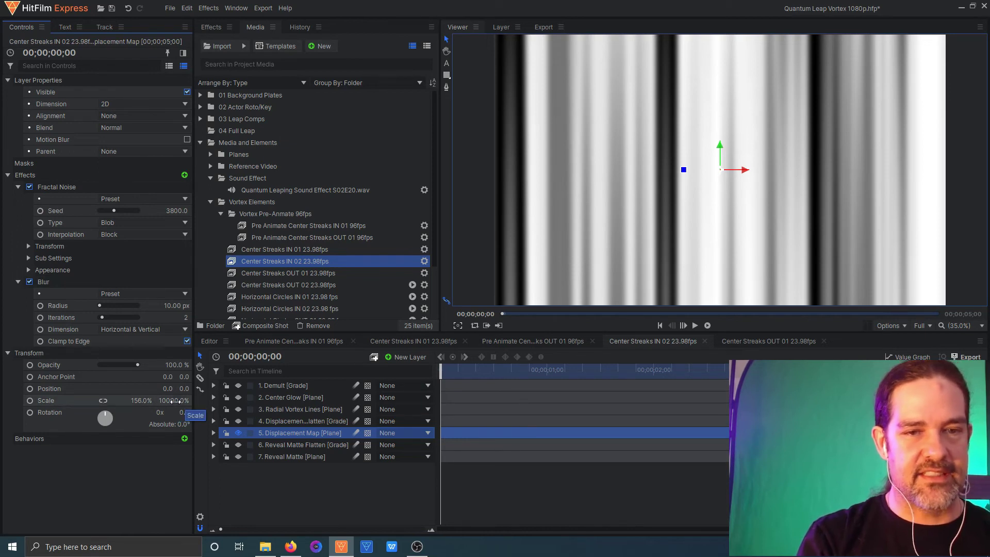
{"action": "left_click", "coordinate": [19, 188]}
{"action": "left_click", "coordinate": [18, 199]}
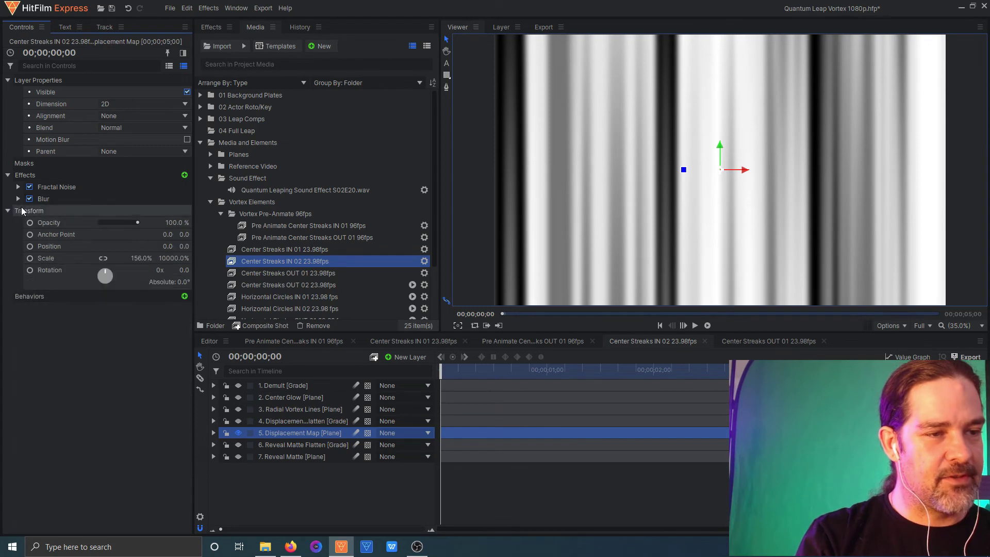
{"action": "left_click", "coordinate": [8, 175]}
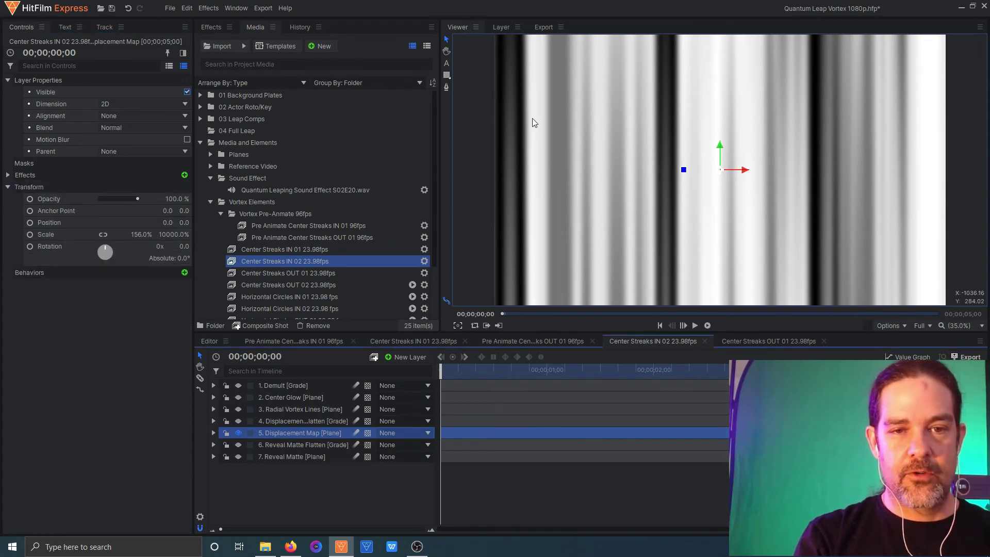
{"action": "left_click", "coordinate": [238, 433]}
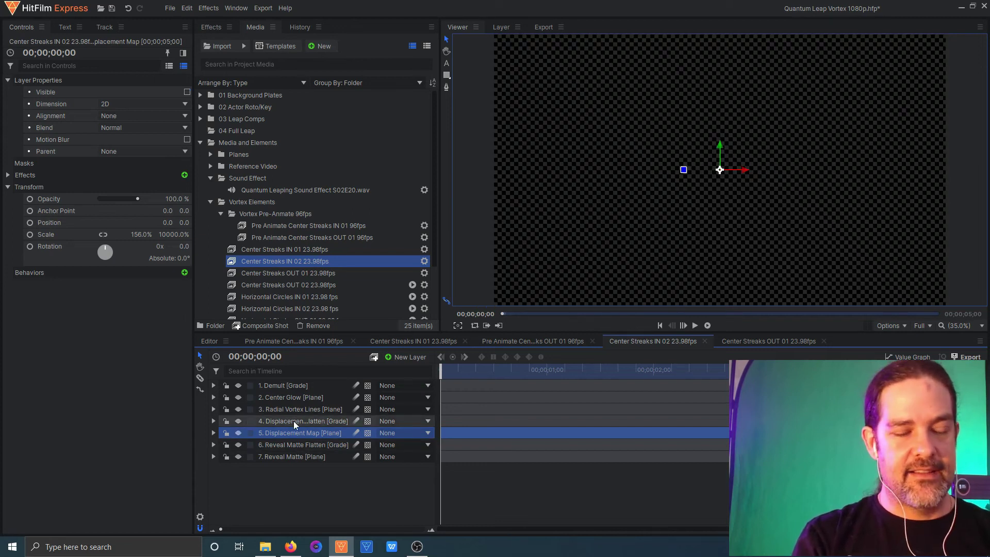
Show the Radial Vortex Lines layer and disable its Polar Warp, Fractal Noise and Displacement effects to expose the base grid.
{"action": "left_click", "coordinate": [320, 408]}
{"action": "left_click", "coordinate": [238, 409]}
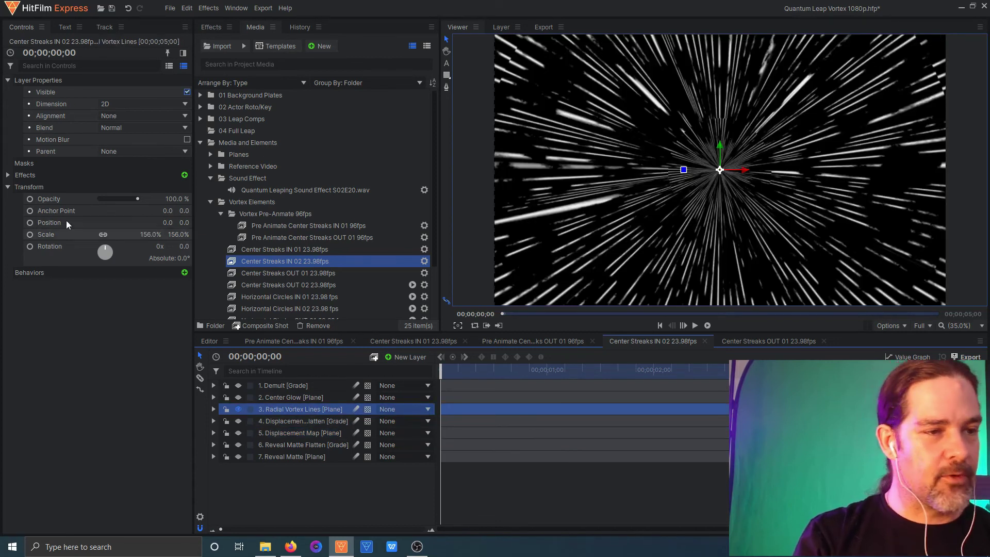
{"action": "left_click", "coordinate": [7, 175]}
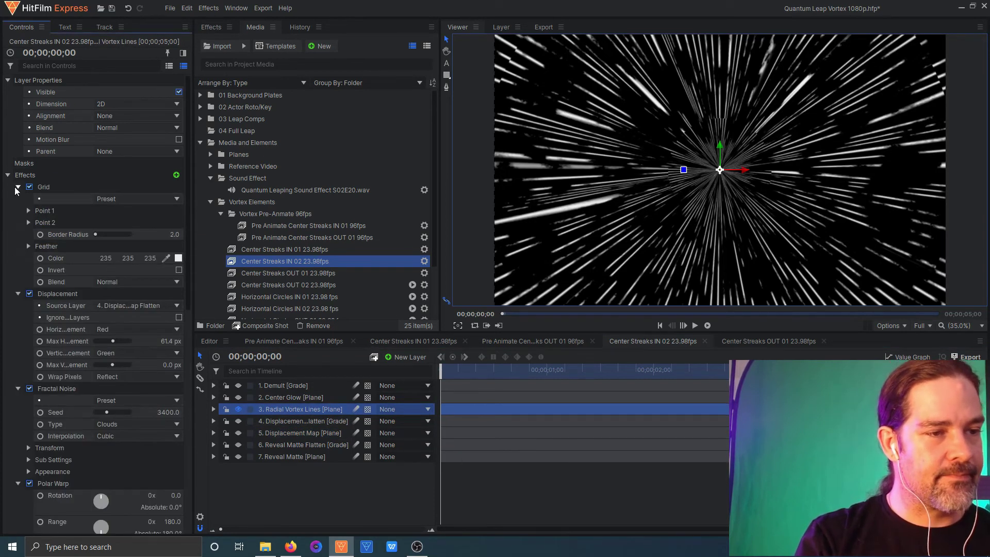
{"action": "left_click", "coordinate": [29, 483]}
{"action": "left_click", "coordinate": [30, 388]}
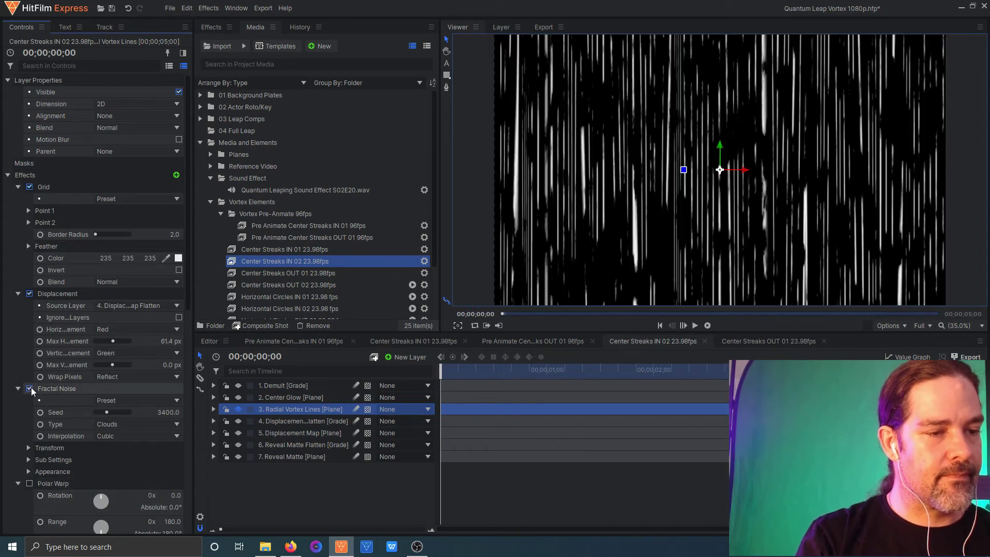
{"action": "left_click", "coordinate": [29, 294]}
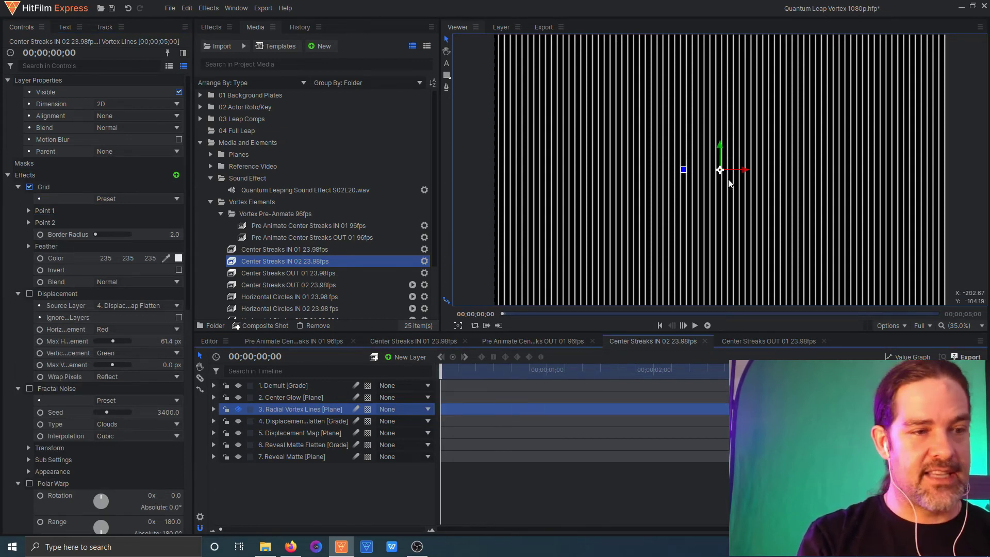
Re-enable Displacement and Fractal Noise on Radial Vortex Lines, examining the noise's Appearance colors and toggling it for comparison.
{"action": "left_click", "coordinate": [29, 294]}
{"action": "mouse_move", "coordinate": [453, 369]}
{"action": "left_mouse_down"}
{"action": "mouse_move", "coordinate": [619, 370]}
{"action": "mouse_move", "coordinate": [361, 364]}
{"action": "left_mouse_up"}
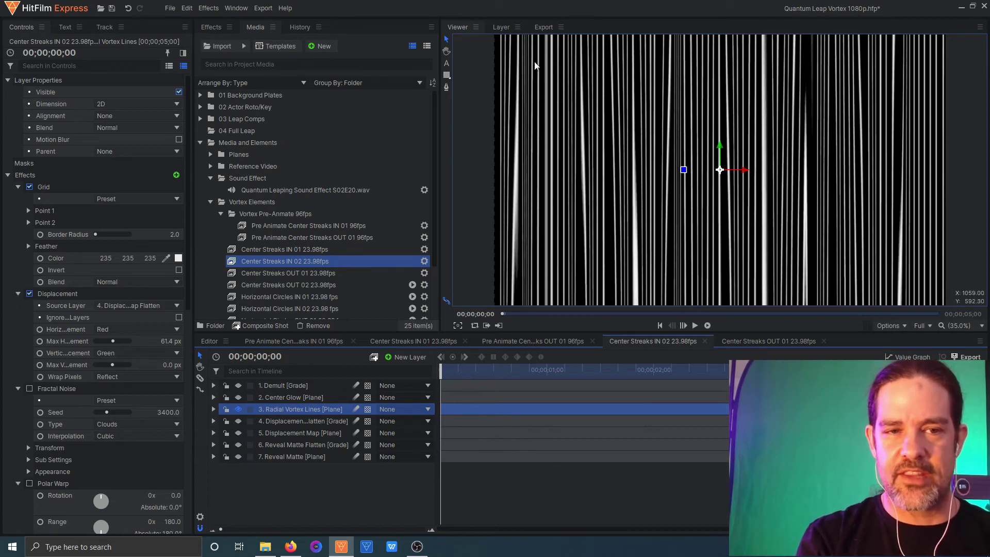
{"action": "left_click", "coordinate": [29, 388]}
{"action": "scroll", "coordinate": [42, 334], "scroll_direction": "down", "scroll_amount": 3}
{"action": "left_click", "coordinate": [28, 341]}
{"action": "left_click", "coordinate": [40, 365]}
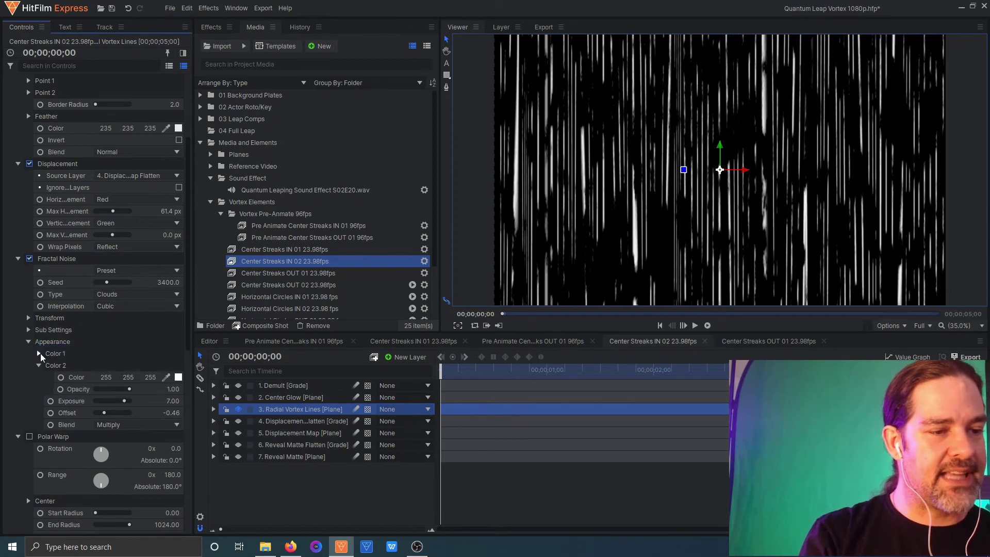
{"action": "left_click", "coordinate": [40, 354]}
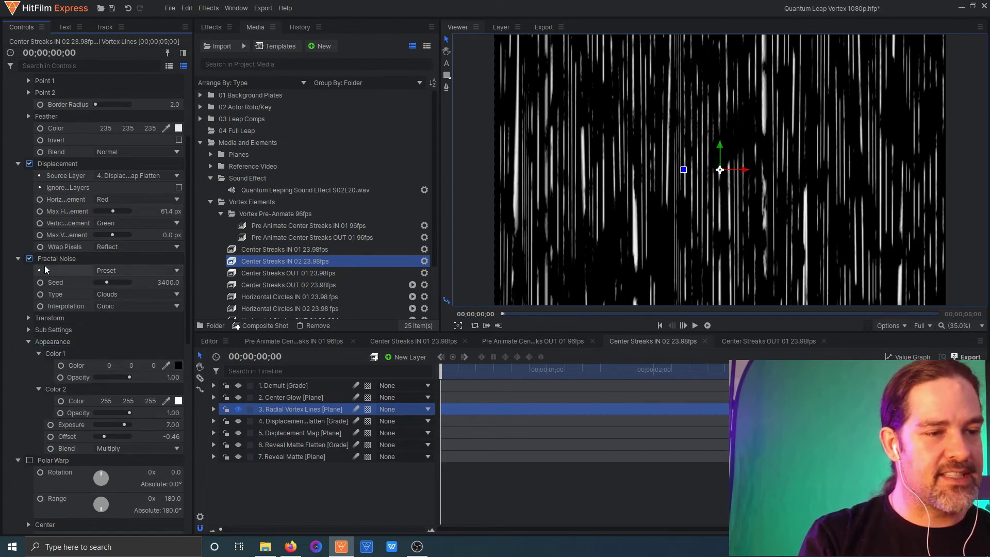
{"action": "left_click", "coordinate": [29, 259]}
{"action": "left_click", "coordinate": [32, 260]}
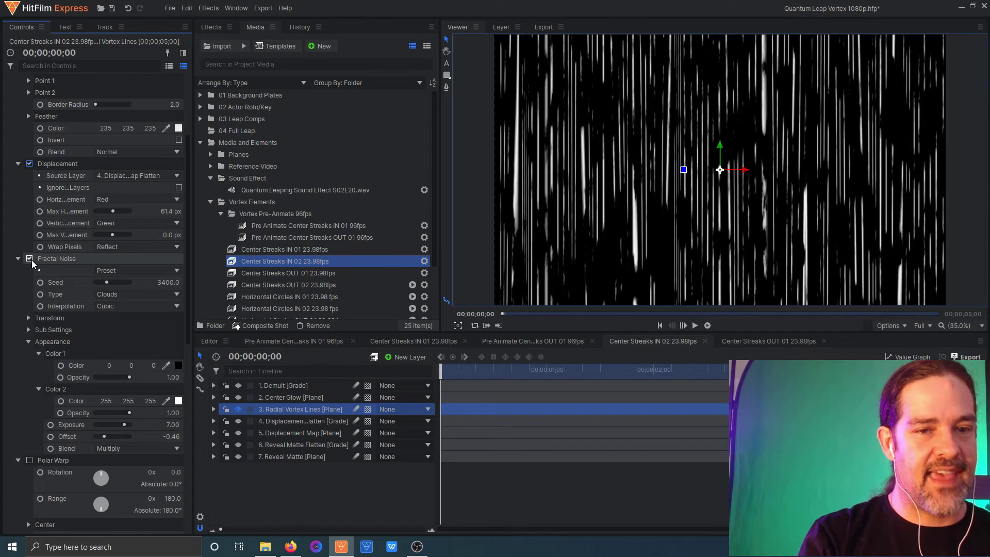
{"action": "left_click", "coordinate": [32, 260]}
{"action": "left_click", "coordinate": [32, 260]}
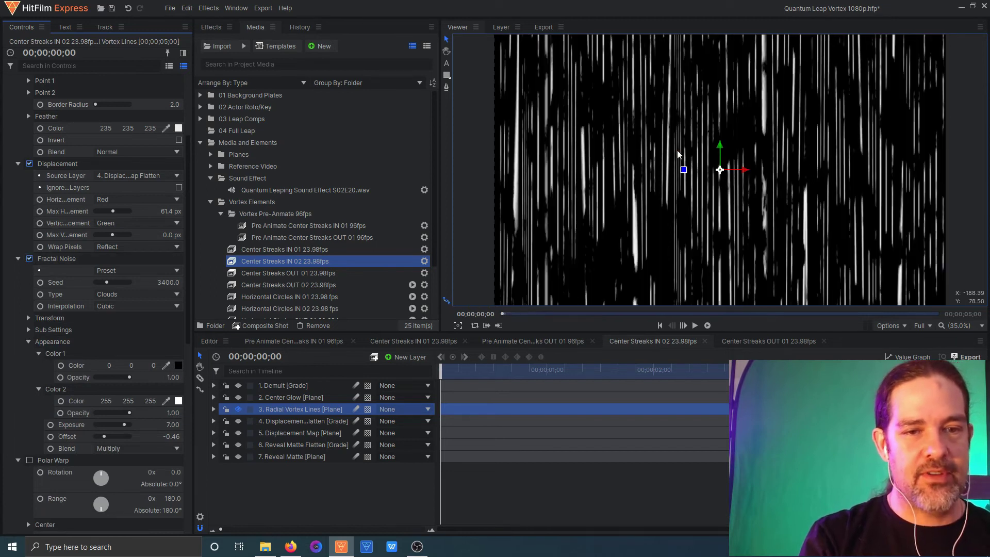
Preview the broken-up lines, collapse the Fractal Noise settings and re-enable Polar Warp on Radial Vortex Lines.
{"action": "mouse_move", "coordinate": [441, 373]}
{"action": "left_mouse_down"}
{"action": "mouse_move", "coordinate": [604, 362]}
{"action": "mouse_move", "coordinate": [442, 369]}
{"action": "left_mouse_up"}
{"action": "left_click", "coordinate": [18, 258]}
{"action": "left_click", "coordinate": [30, 271]}
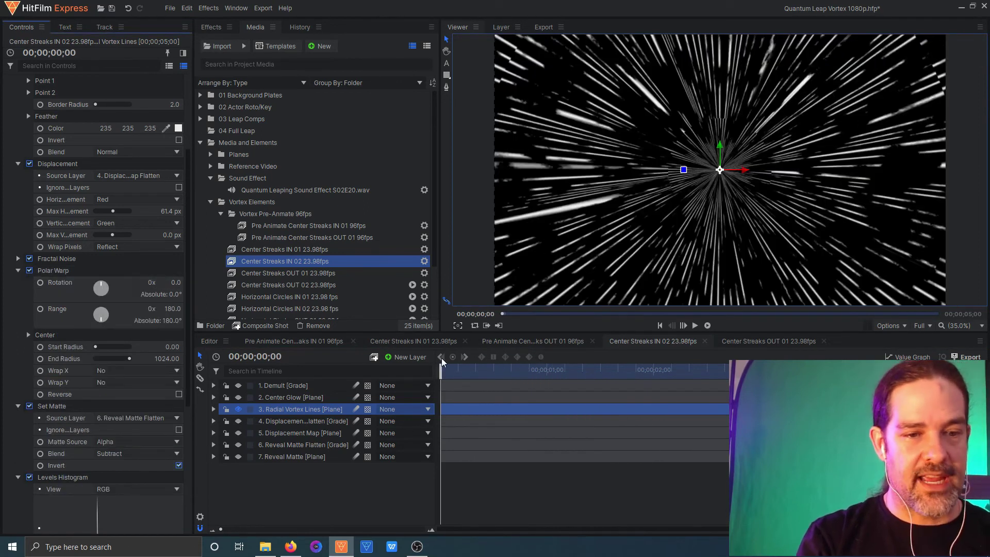
Preview the radial streaks over time, showing the Center Glow and Demult layers in the IN 02 comp.
{"action": "mouse_move", "coordinate": [439, 370]}
{"action": "left_mouse_down"}
{"action": "mouse_move", "coordinate": [645, 376]}
{"action": "mouse_move", "coordinate": [453, 350]}
{"action": "mouse_move", "coordinate": [439, 361]}
{"action": "left_mouse_up"}
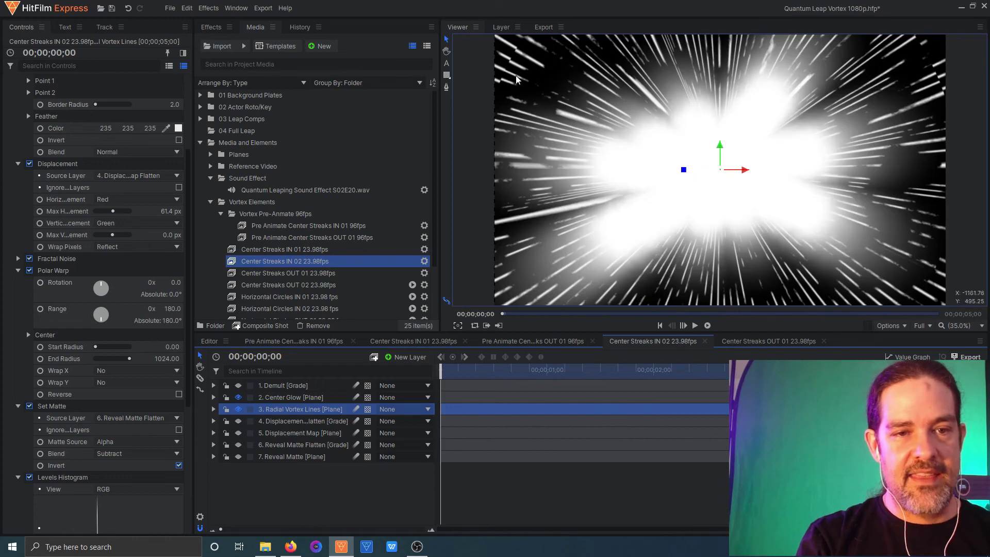
{"action": "left_click", "coordinate": [238, 385]}
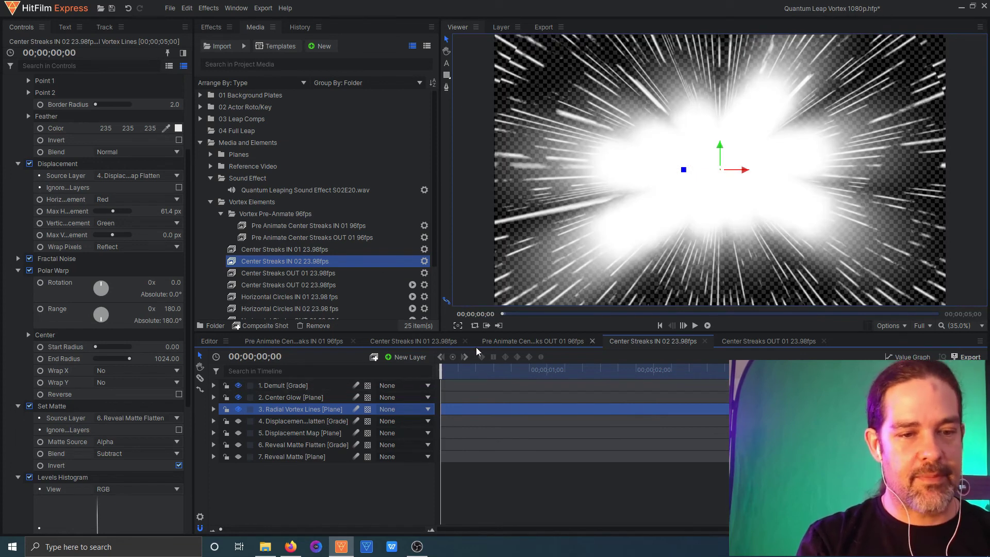
{"action": "mouse_move", "coordinate": [438, 375]}
{"action": "left_mouse_down"}
{"action": "mouse_move", "coordinate": [717, 375]}
{"action": "mouse_move", "coordinate": [841, 331]}
{"action": "mouse_move", "coordinate": [733, 356]}
{"action": "mouse_move", "coordinate": [312, 353]}
{"action": "left_mouse_up"}
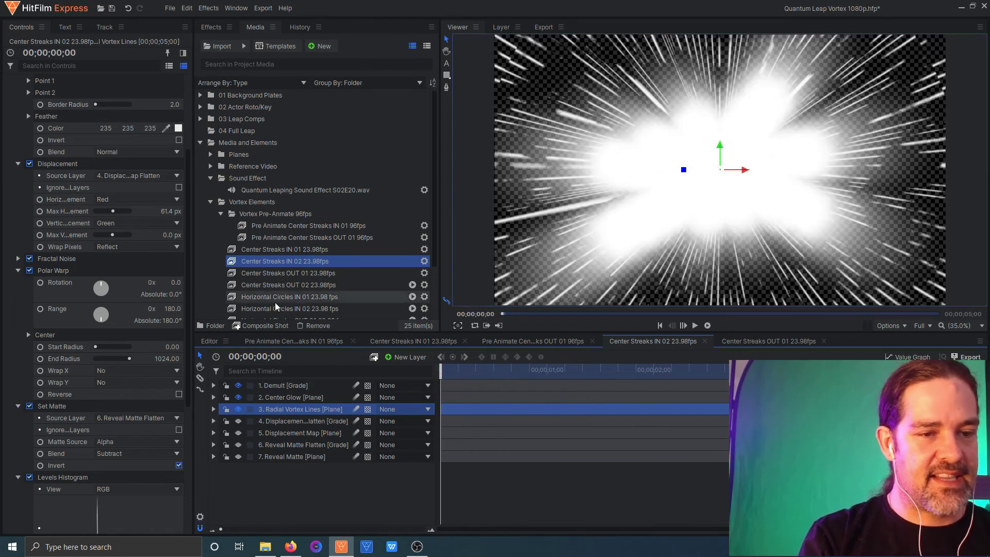
Open the Center Streaks OUT 02 23.98fps comp and, at the start, hide Displacement Map and show Radial Lines.
{"action": "double_click", "coordinate": [276, 287]}
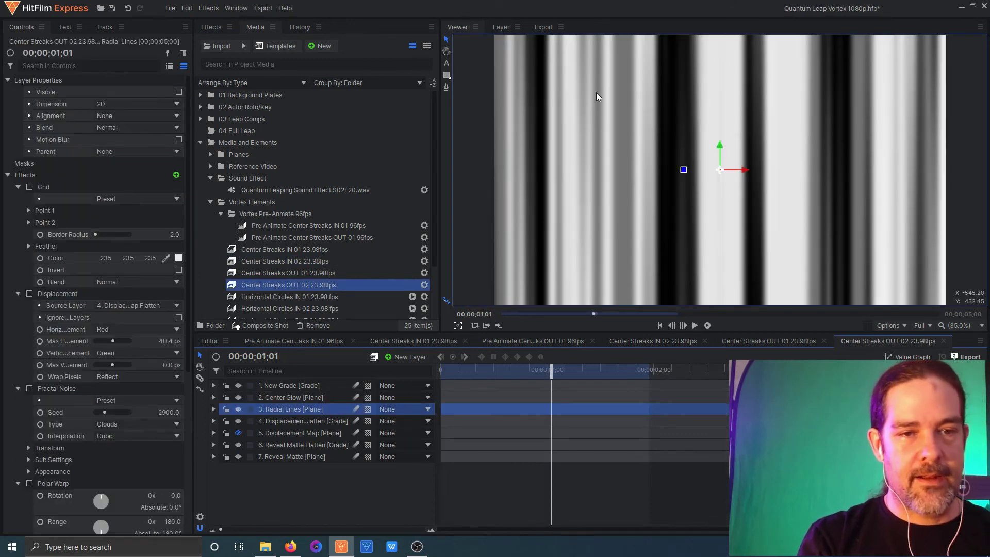
{"action": "left_click_drag", "start_coordinate": [551, 371], "coordinate": [441, 371]}
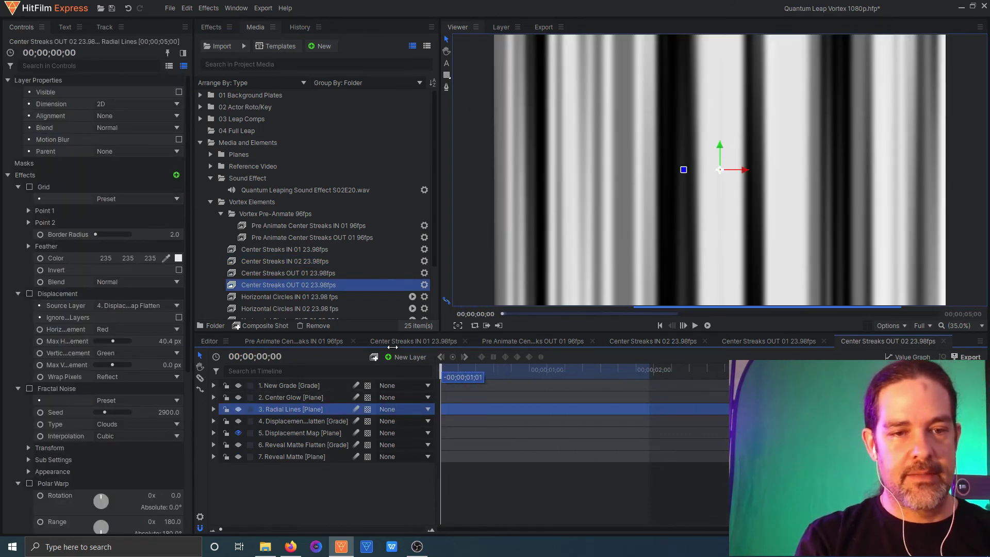
{"action": "left_click", "coordinate": [238, 433]}
{"action": "left_click", "coordinate": [239, 409]}
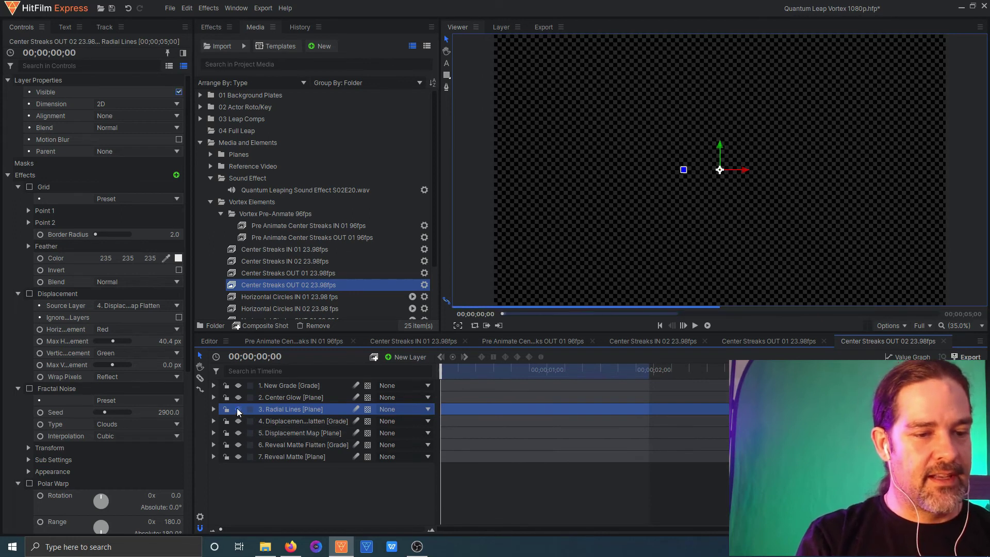
Enable Grid, Displacement and Fractal Noise on the Radial Lines layer, previewing the lines up to 00;00;02;15.
{"action": "left_click", "coordinate": [30, 187]}
{"action": "key", "text": "space"}
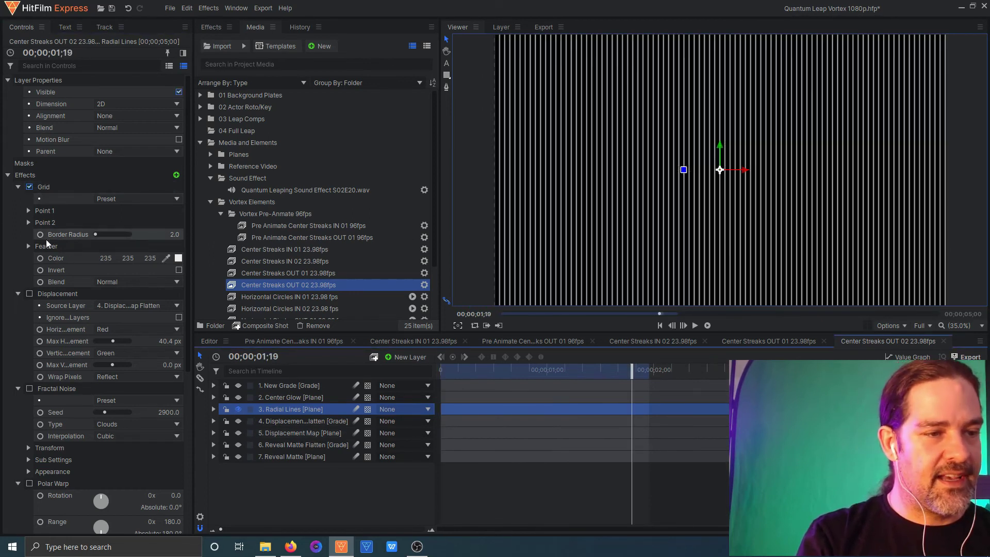
{"action": "left_click", "coordinate": [32, 292]}
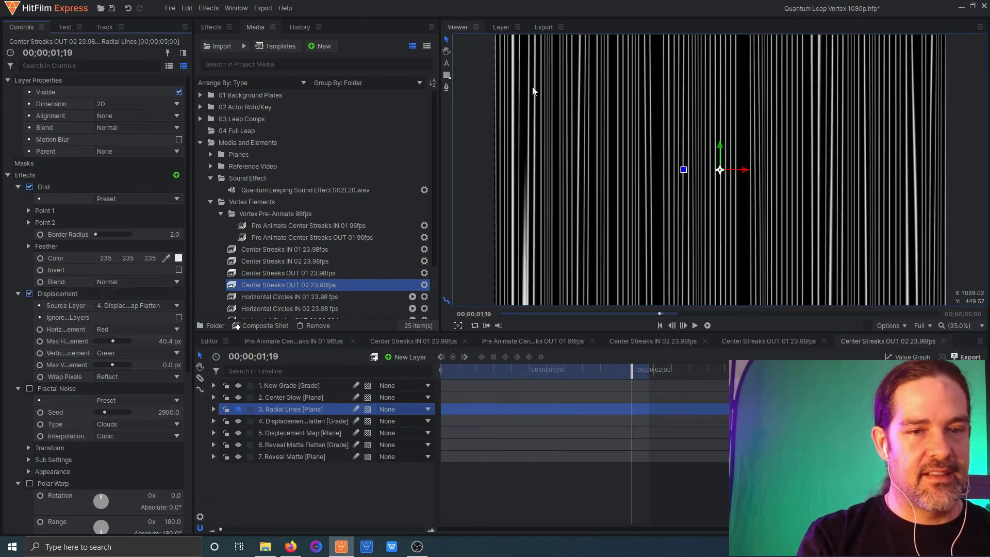
{"action": "left_click", "coordinate": [30, 389]}
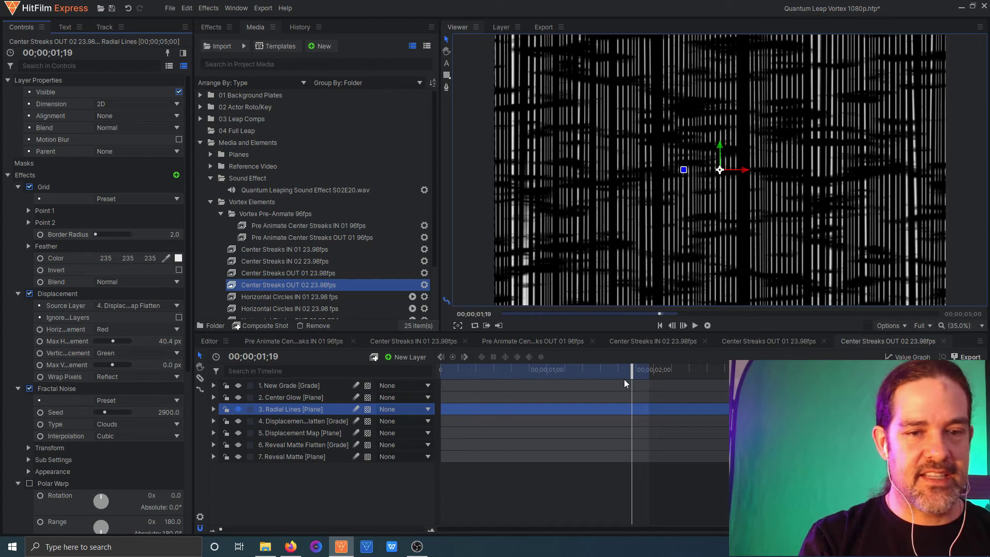
{"action": "key", "text": "space"}
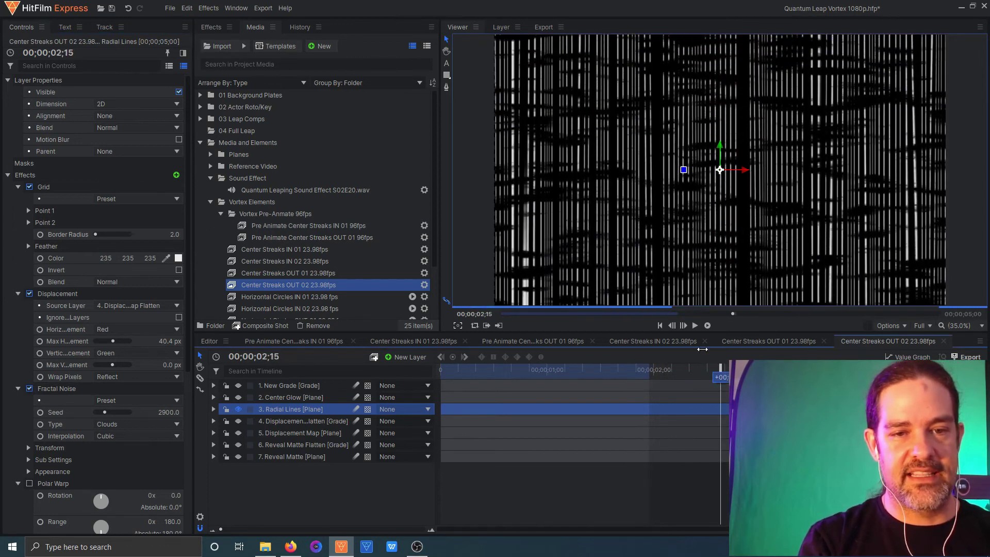
Enable Polar Warp on the Radial Lines layer and scrub back to the start of the comp.
{"action": "left_click", "coordinate": [29, 484]}
{"action": "left_click_drag", "start_coordinate": [719, 370], "coordinate": [441, 371]}
{"action": "scroll", "coordinate": [361, 221], "scroll_direction": "down", "scroll_amount": 3}
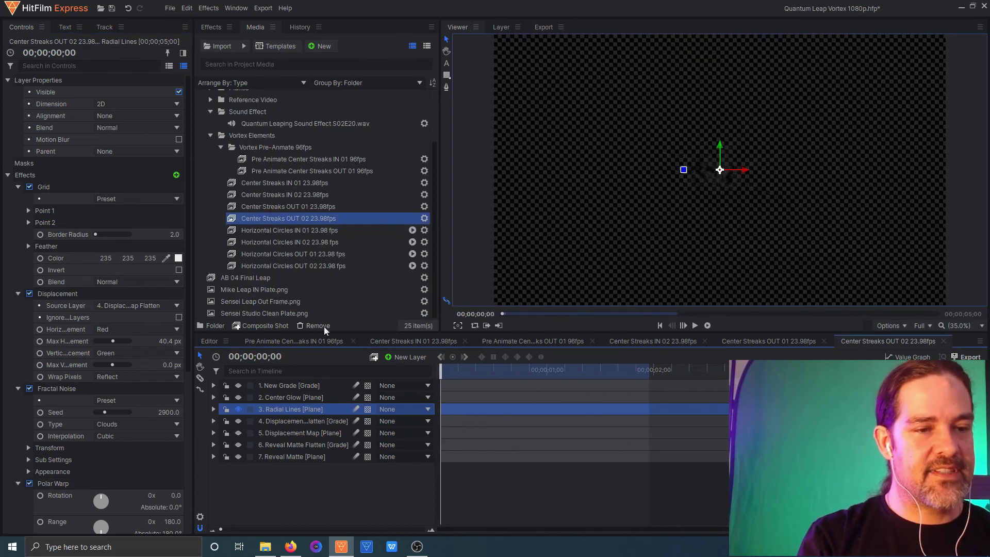
Open the Horizontal Circles IN 01 23.98 fps comp, disable Displacement, Fractal Noise and Polar Warp on Horizontal Circles, and preview up to 00;00;02;23.
{"action": "double_click", "coordinate": [286, 231]}
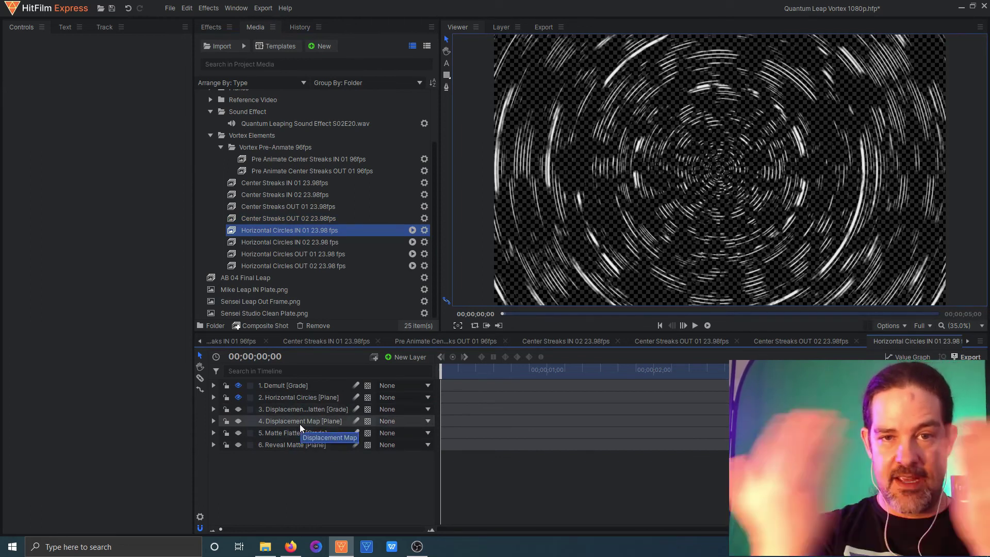
{"action": "left_click", "coordinate": [271, 399]}
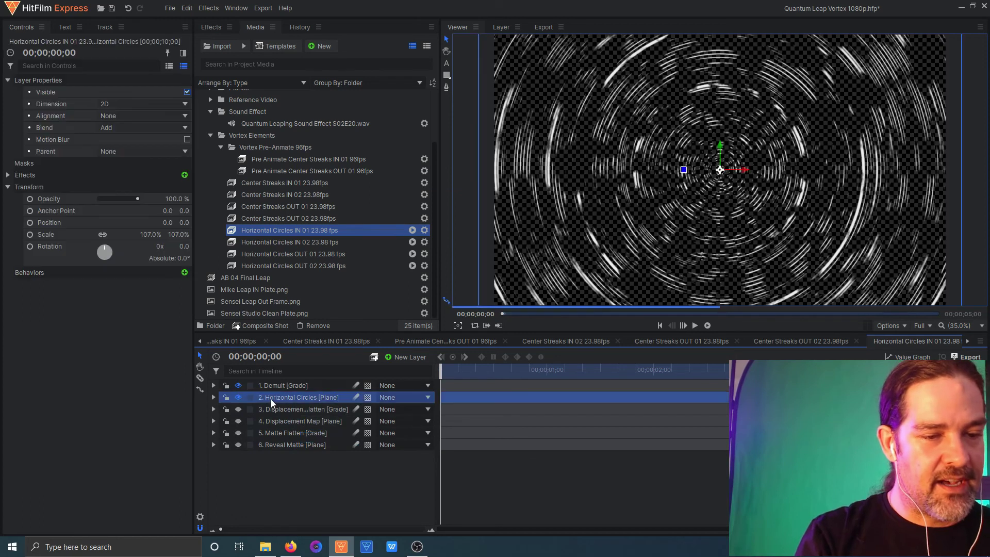
{"action": "left_click", "coordinate": [14, 176]}
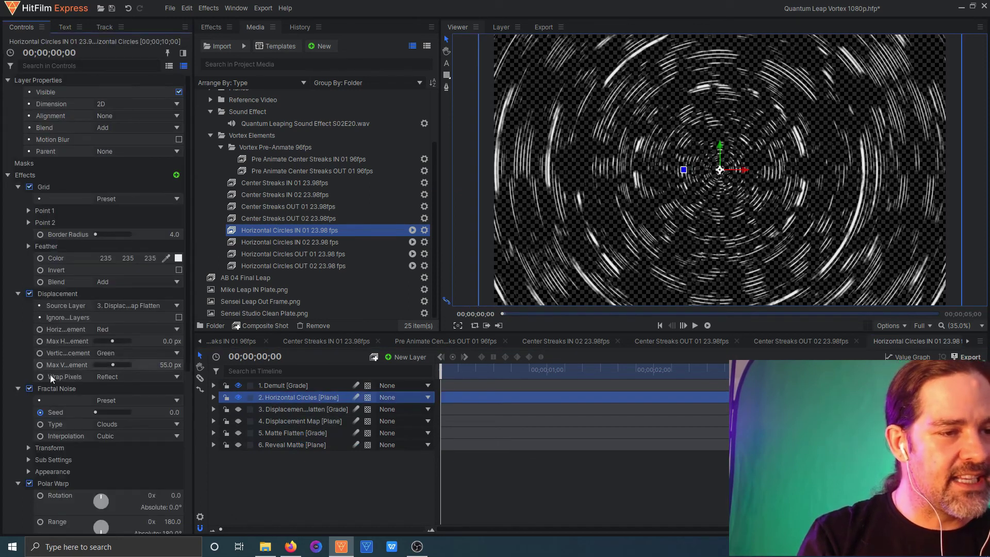
{"action": "left_click", "coordinate": [30, 293]}
{"action": "left_click_drag", "start_coordinate": [447, 370], "coordinate": [753, 332]}
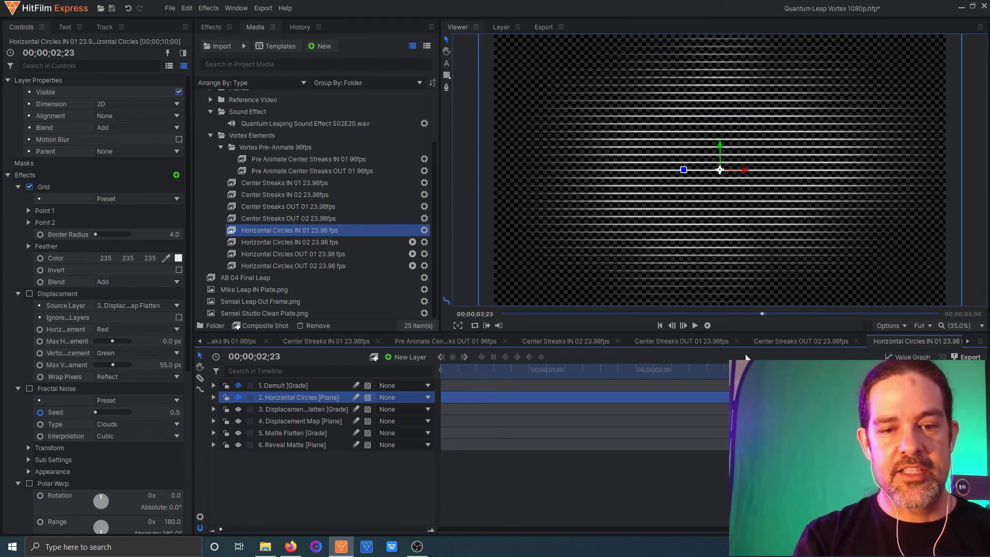
{"action": "key", "text": "space"}
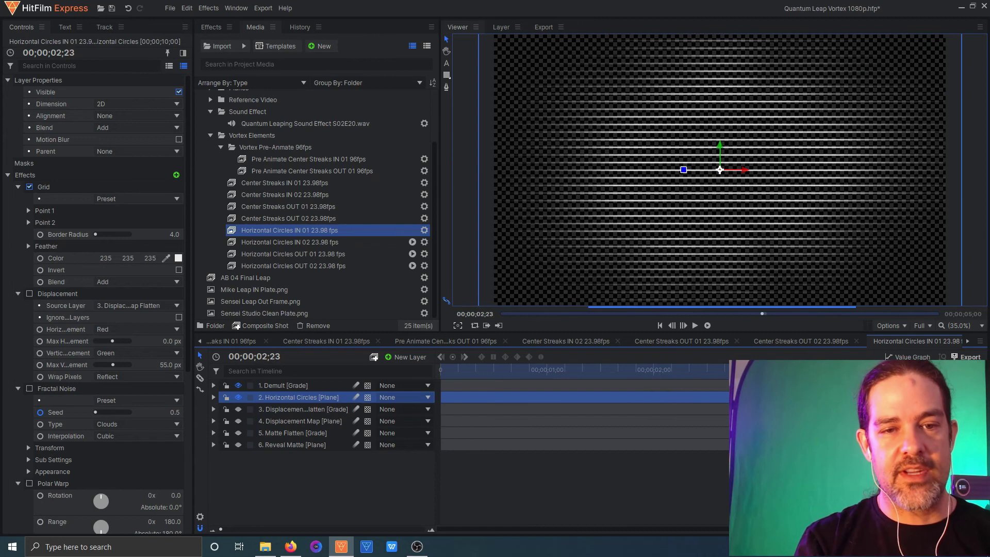
From the comp's start, re-enable Displacement, Fractal Noise and Polar Warp on the Horizontal Circles layer and scrub the result to 00;00;04;23.
{"action": "key", "text": "Home"}
{"action": "left_click", "coordinate": [29, 293]}
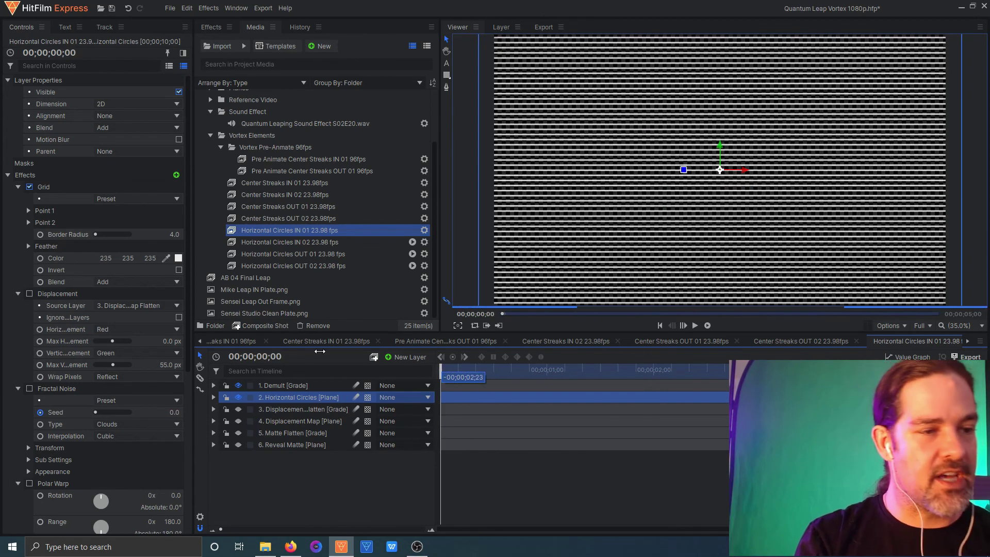
{"action": "left_click", "coordinate": [30, 389]}
{"action": "scroll", "coordinate": [31, 389], "scroll_direction": "down", "scroll_amount": 3}
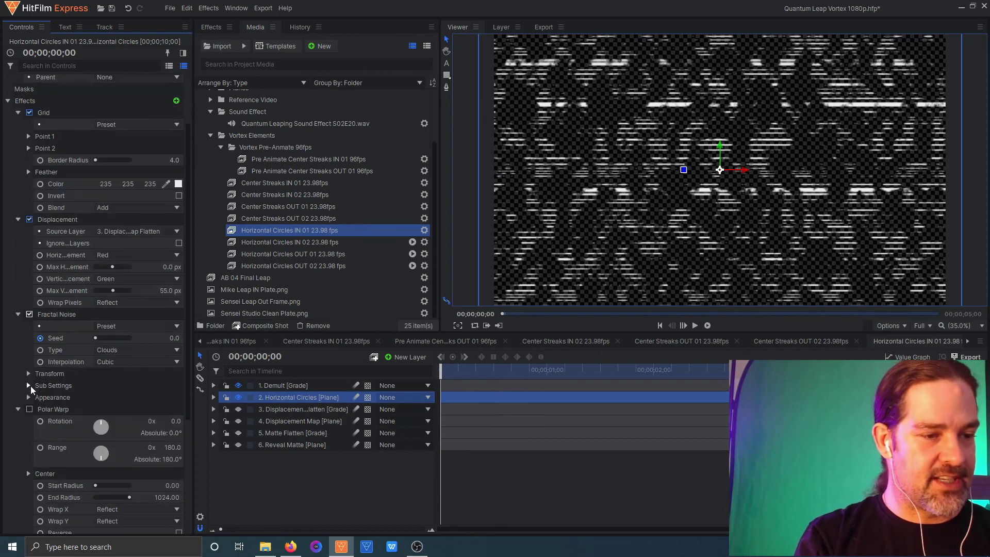
{"action": "left_click", "coordinate": [30, 410]}
{"action": "left_click_drag", "start_coordinate": [440, 370], "coordinate": [769, 341]}
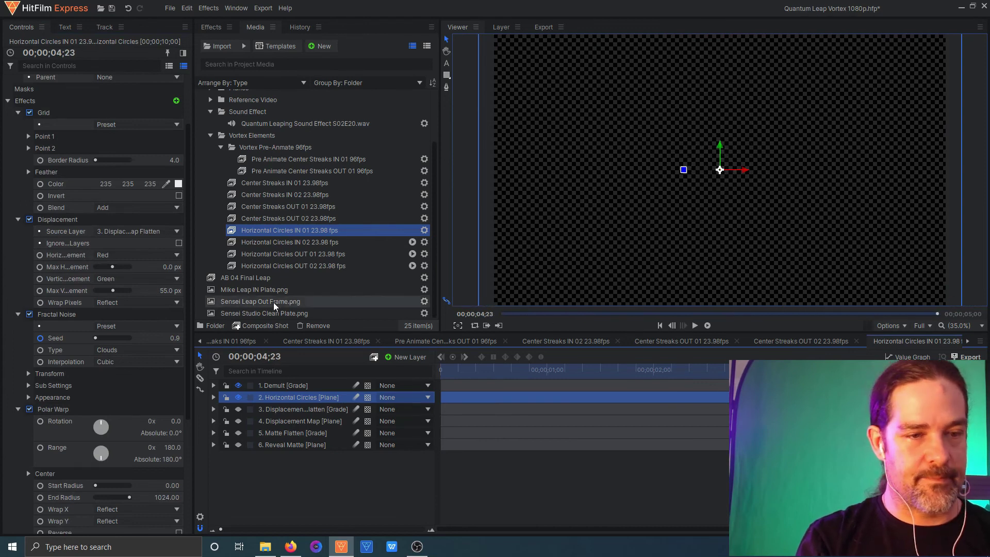
Open the Horizontal Circles IN 02 and Horizontal Circles OUT 01 23.98 fps comps and scrub through each animation.
{"action": "double_click", "coordinate": [288, 242]}
{"action": "left_click_drag", "start_coordinate": [442, 374], "coordinate": [743, 371]}
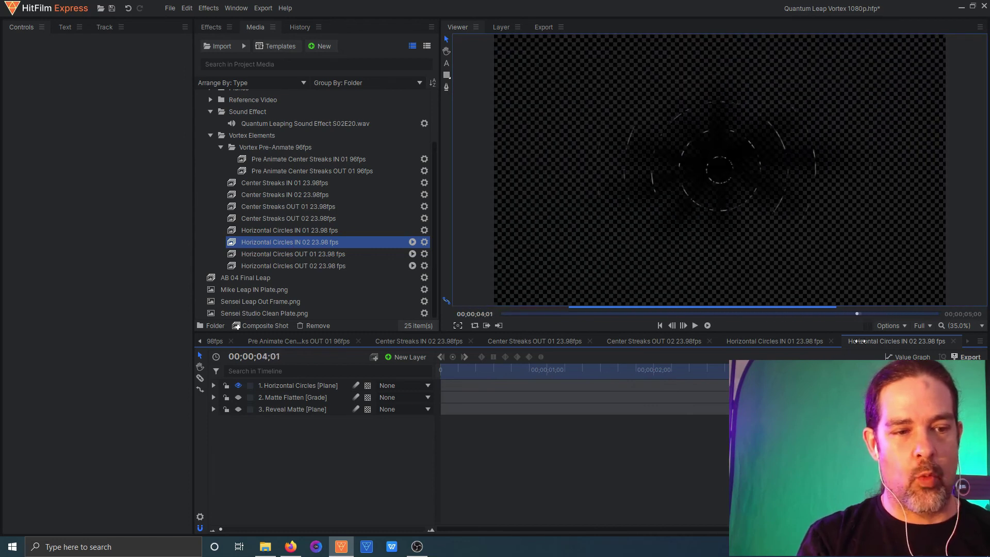
{"action": "double_click", "coordinate": [289, 254]}
{"action": "mouse_move", "coordinate": [438, 376]}
{"action": "left_mouse_down"}
{"action": "mouse_move", "coordinate": [855, 346]}
{"action": "mouse_move", "coordinate": [748, 364]}
{"action": "mouse_move", "coordinate": [454, 366]}
{"action": "mouse_move", "coordinate": [711, 355]}
{"action": "mouse_move", "coordinate": [442, 365]}
{"action": "mouse_move", "coordinate": [555, 365]}
{"action": "left_mouse_up"}
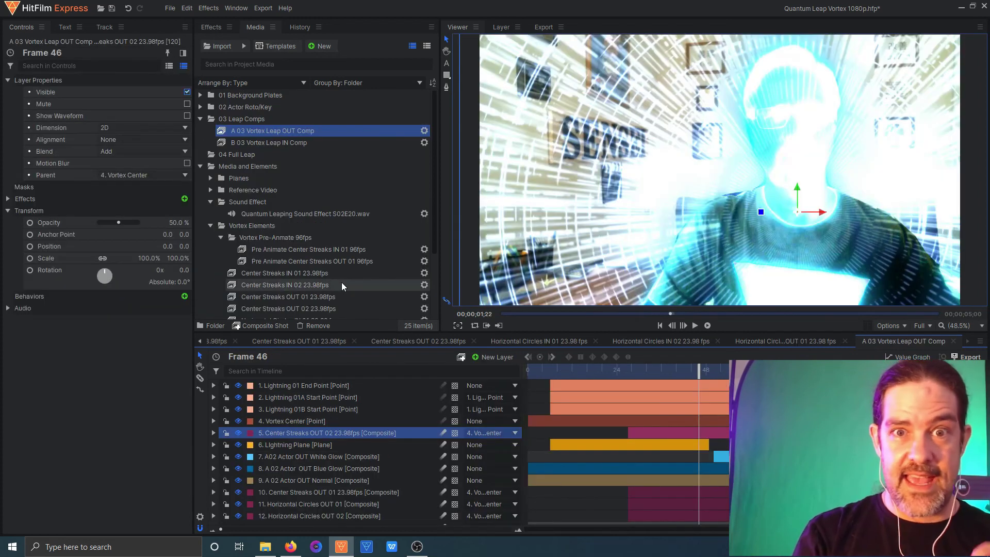
Examine the two Glow effects on Center Streaks OUT 02 in the A 03 Vortex Leap OUT Comp, toggling the second Glow off and on.
{"action": "left_click", "coordinate": [6, 201]}
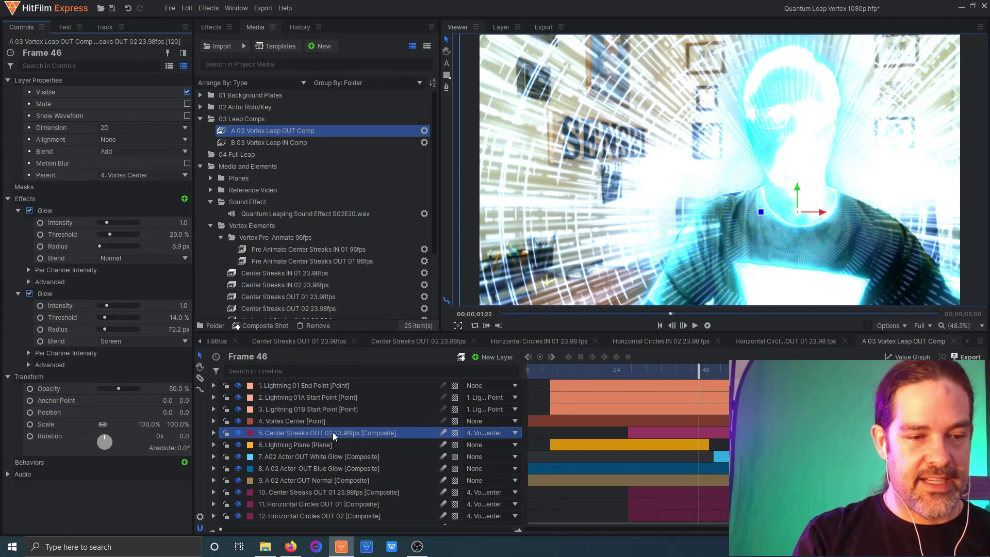
{"action": "scroll", "coordinate": [333, 432], "scroll_direction": "down", "scroll_amount": 1}
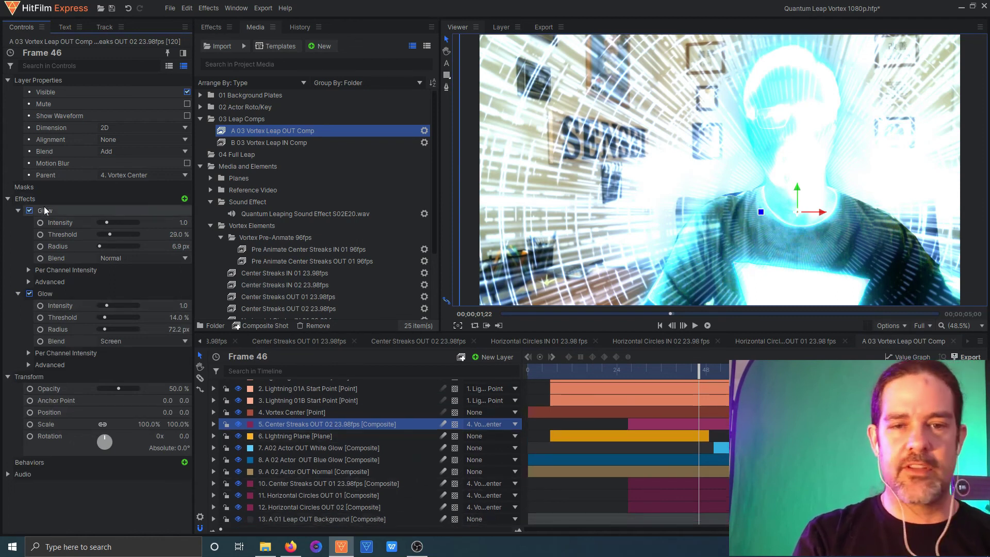
{"action": "left_click", "coordinate": [29, 294]}
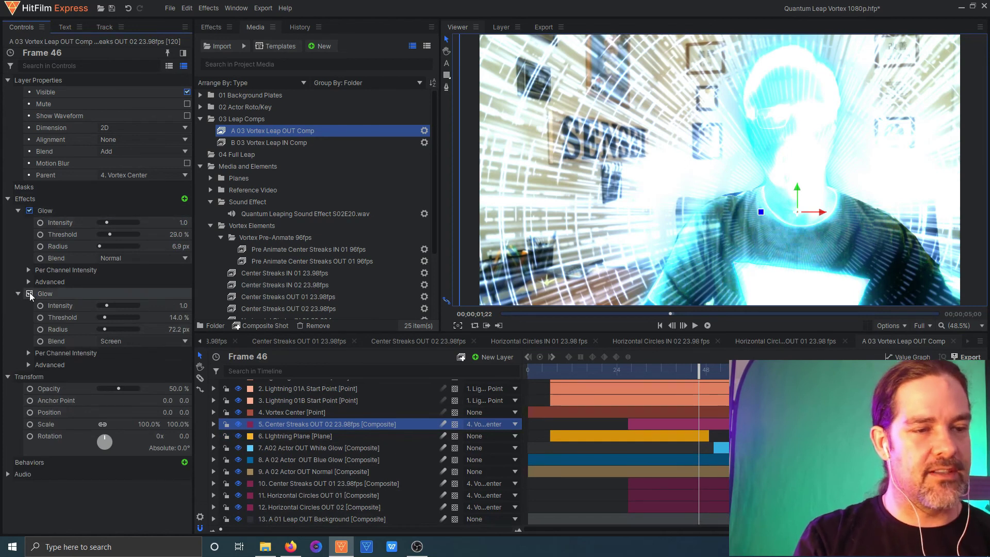
{"action": "left_click", "coordinate": [29, 294]}
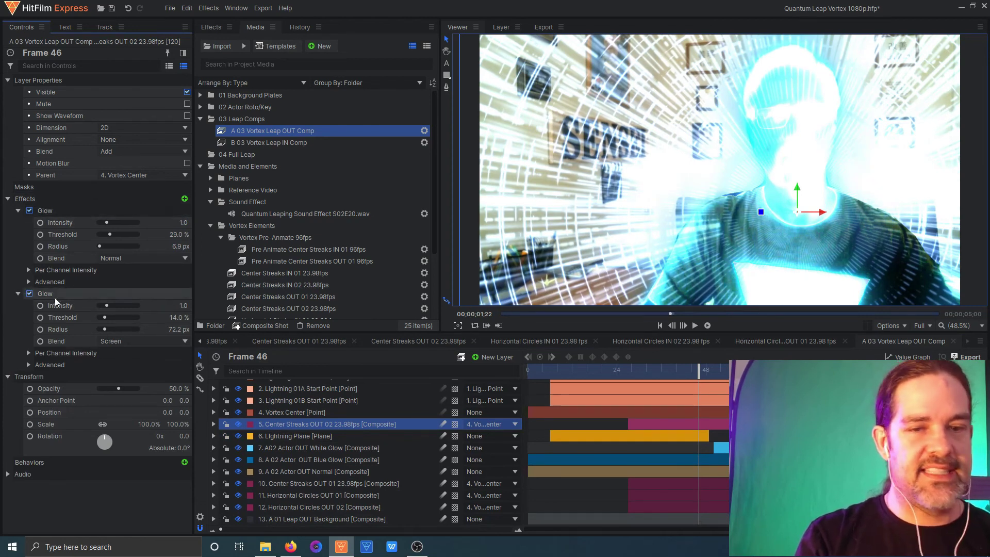
{"action": "scroll", "coordinate": [593, 225], "scroll_direction": "down", "scroll_amount": 1}
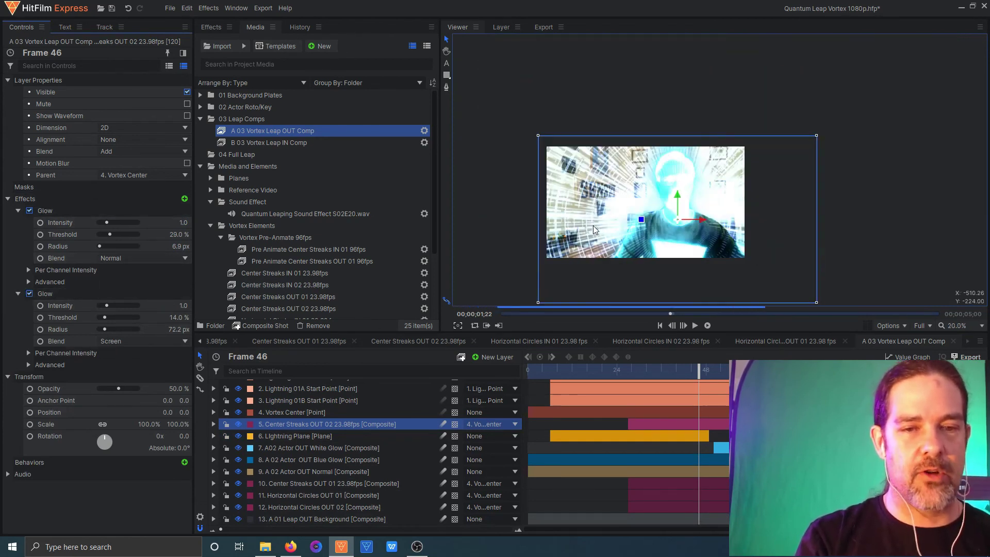
{"action": "scroll", "coordinate": [593, 225], "scroll_direction": "up", "scroll_amount": 1}
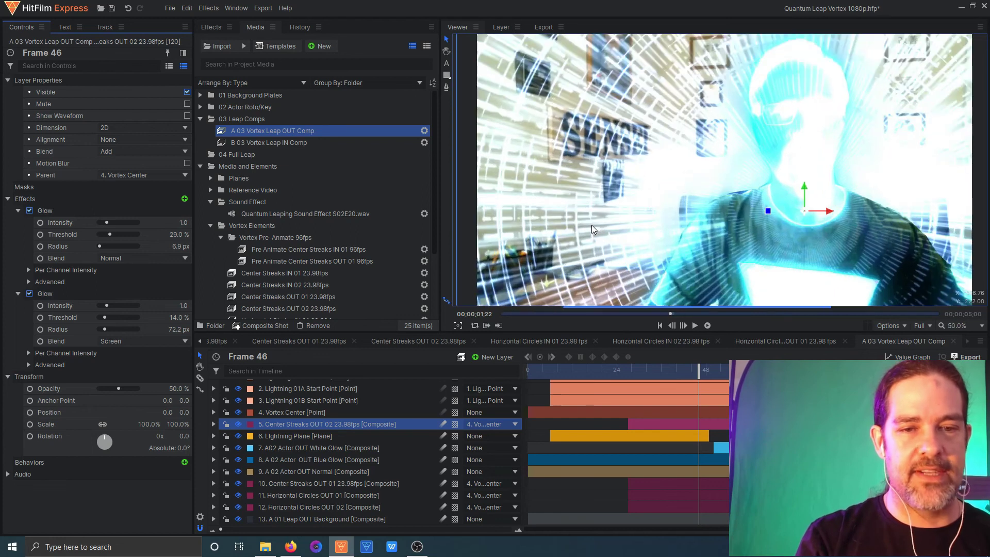
Review the layer order by selecting the Horizontal Circles OUT, Center Streaks OUT and Lightning Plane layers in turn.
{"action": "left_click", "coordinate": [301, 509]}
{"action": "left_click", "coordinate": [301, 499], "text": "shift"}
{"action": "left_click", "coordinate": [302, 498]}
{"action": "left_click", "coordinate": [299, 484]}
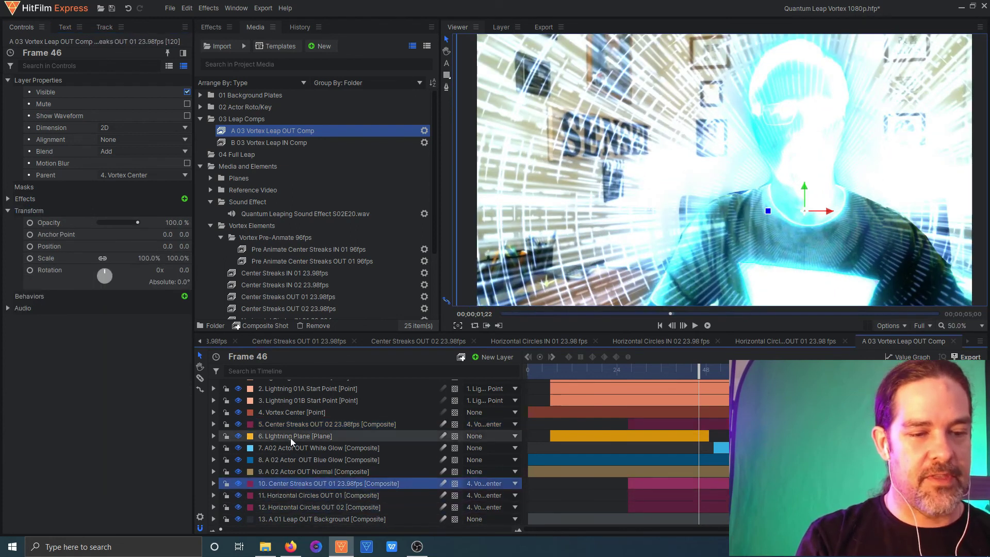
{"action": "left_click", "coordinate": [291, 420]}
{"action": "left_click", "coordinate": [289, 433]}
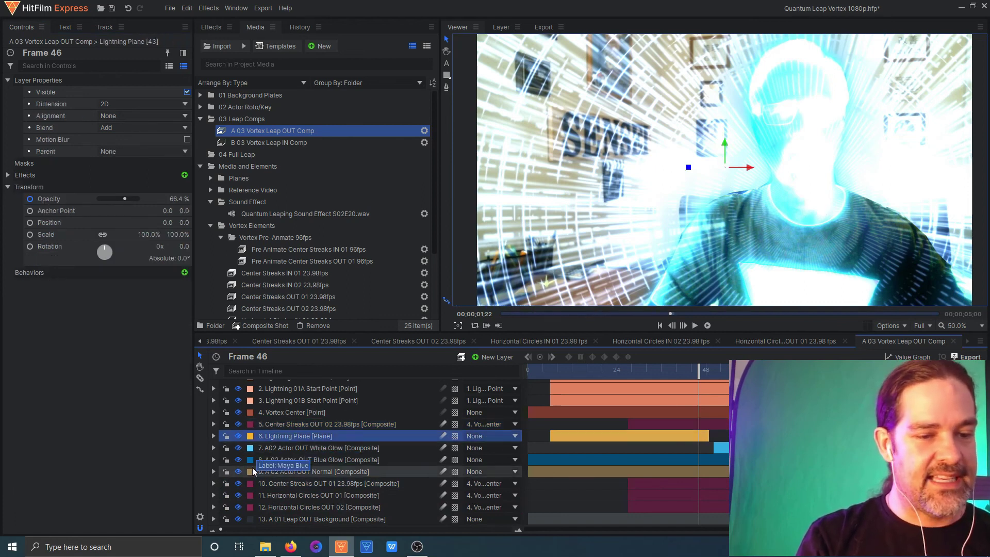
Check the White Glow actor layer and the circle and streak layers, and scrub the leap out comp to frame 119.
{"action": "left_click", "coordinate": [295, 453]}
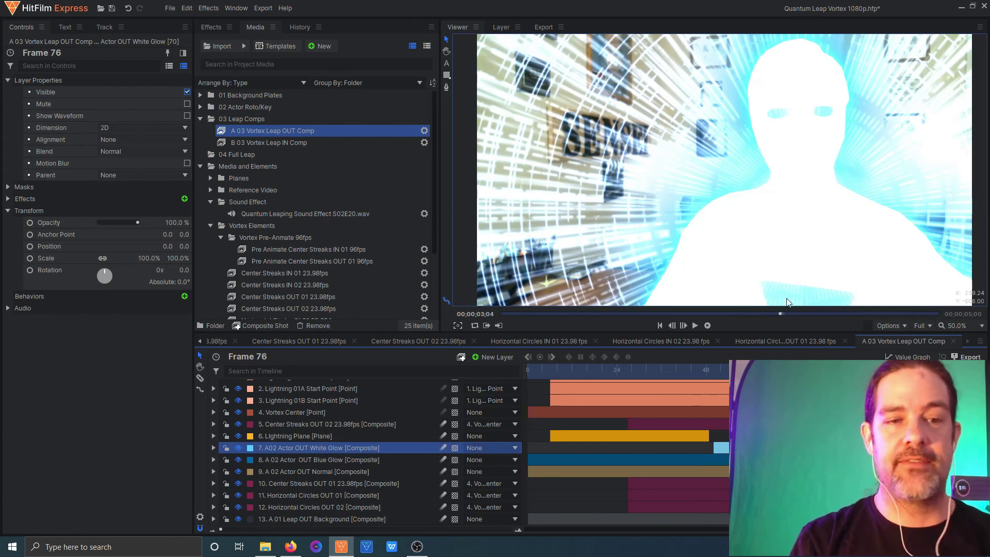
{"action": "left_click", "coordinate": [326, 508]}
{"action": "left_click", "coordinate": [323, 494]}
{"action": "left_click", "coordinate": [308, 428]}
{"action": "left_click", "coordinate": [313, 483]}
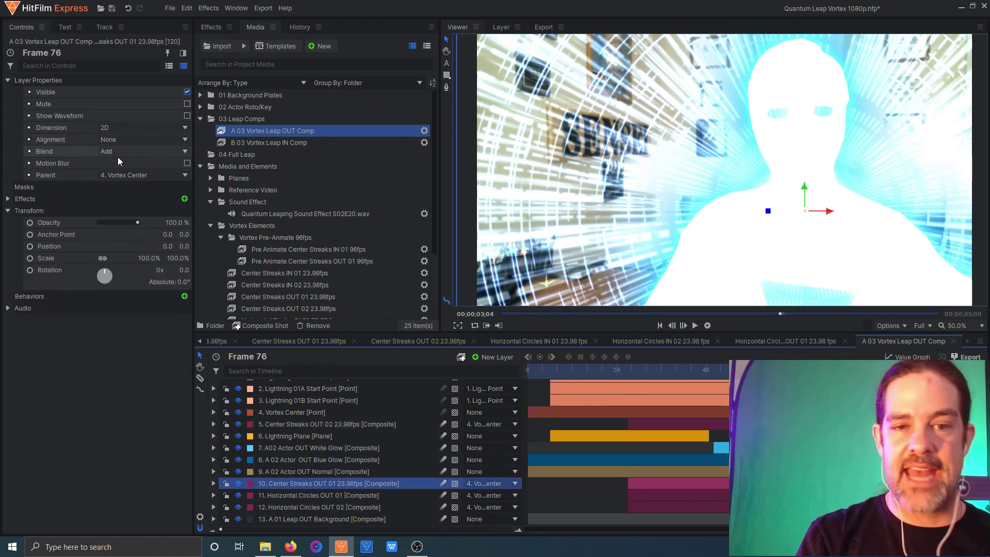
{"action": "mouse_move", "coordinate": [684, 379]}
{"action": "left_mouse_down"}
{"action": "mouse_move", "coordinate": [557, 379]}
{"action": "mouse_move", "coordinate": [933, 369]}
{"action": "left_mouse_up"}
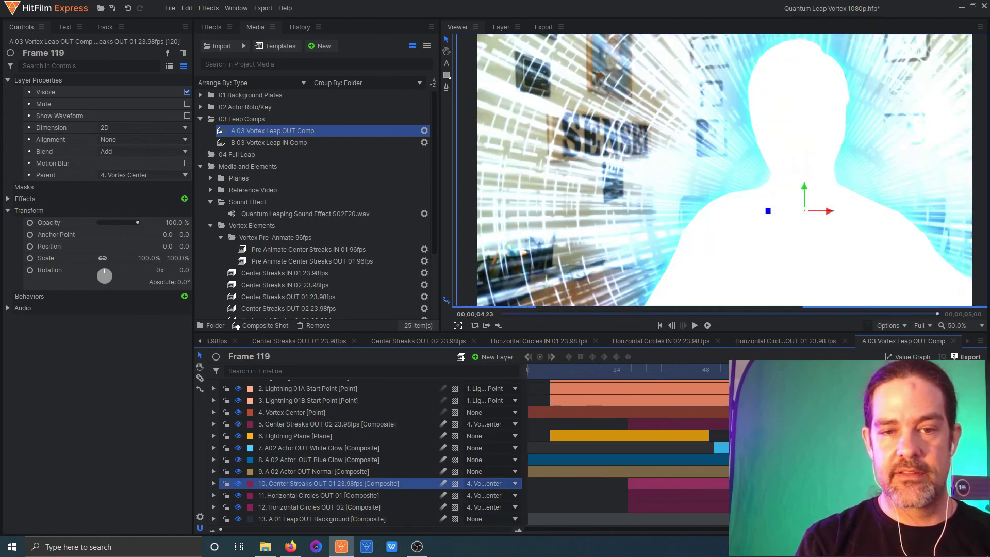